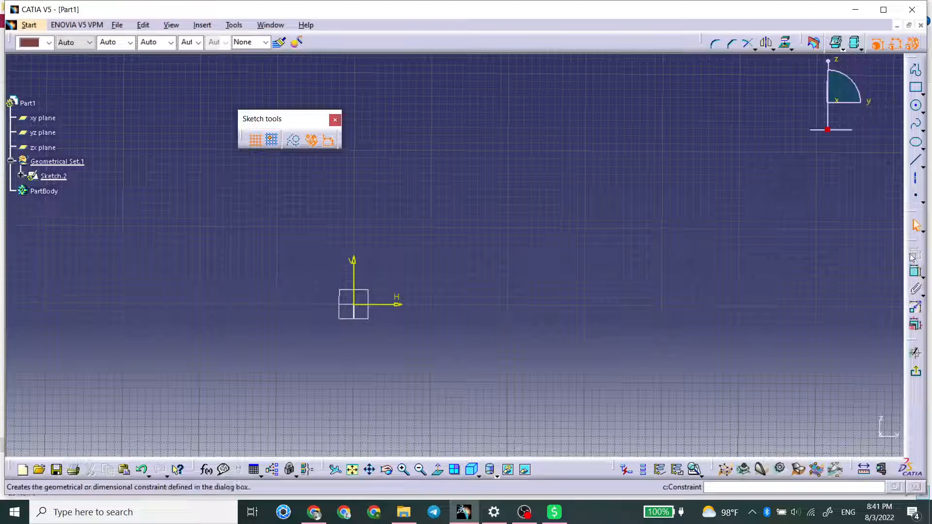
Bring up the full set of predefined profile tools and keep it floating over the empty sketch area
click(922, 93)
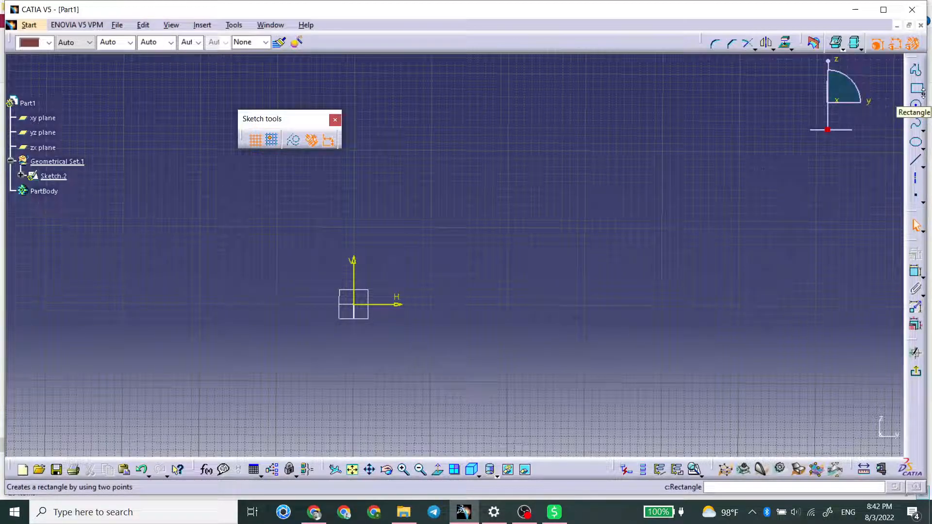
click(923, 93)
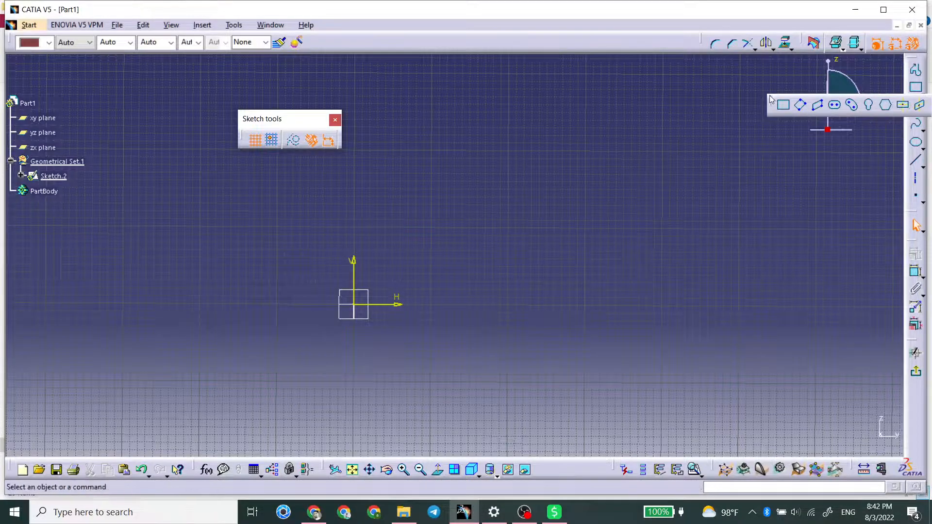
drag(621, 50, 679, 133)
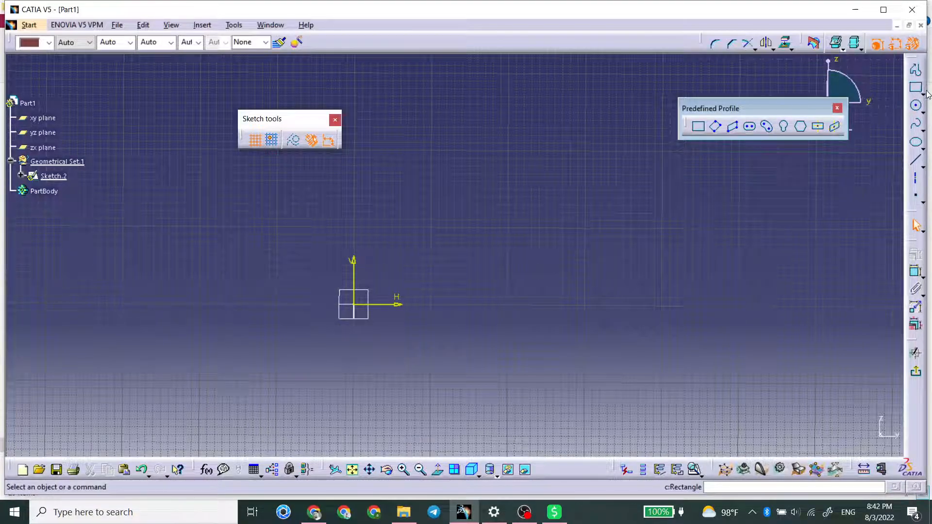
Start a two-point rectangle with its first corner at the sketch origin, H 0 mm and V 0 mm
click(698, 127)
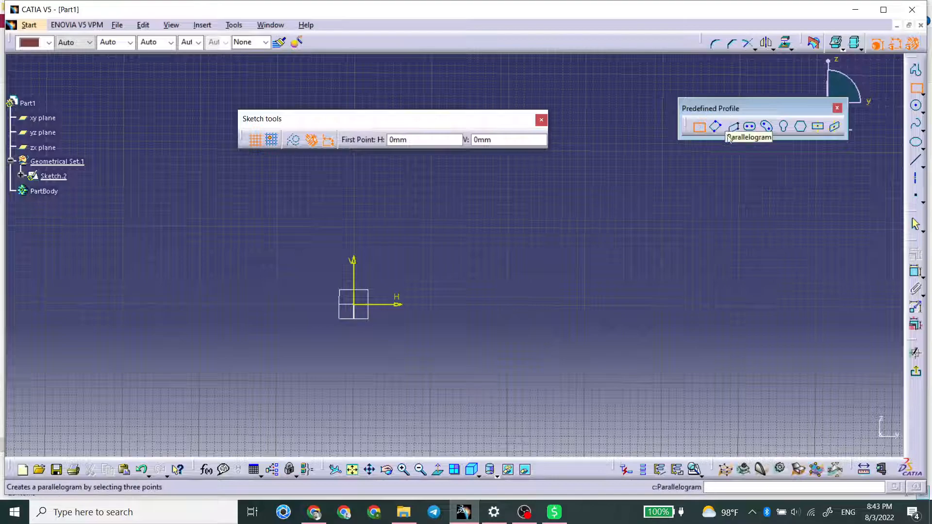
drag(449, 115, 391, 81)
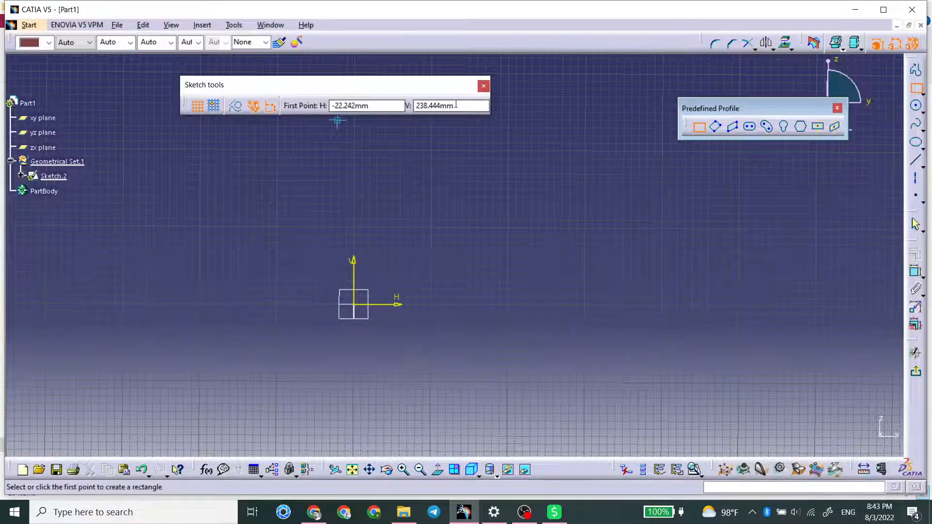
drag(389, 107, 305, 102)
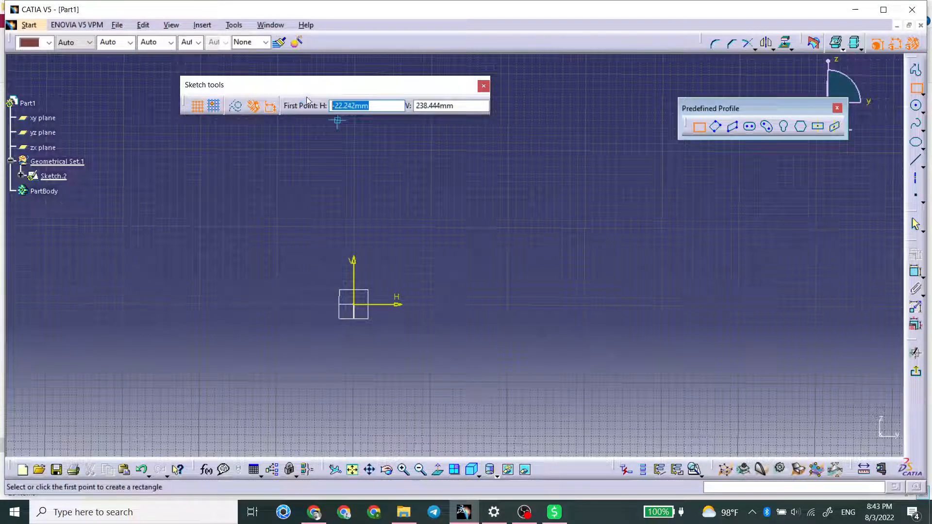
text(0)
key(Tab)
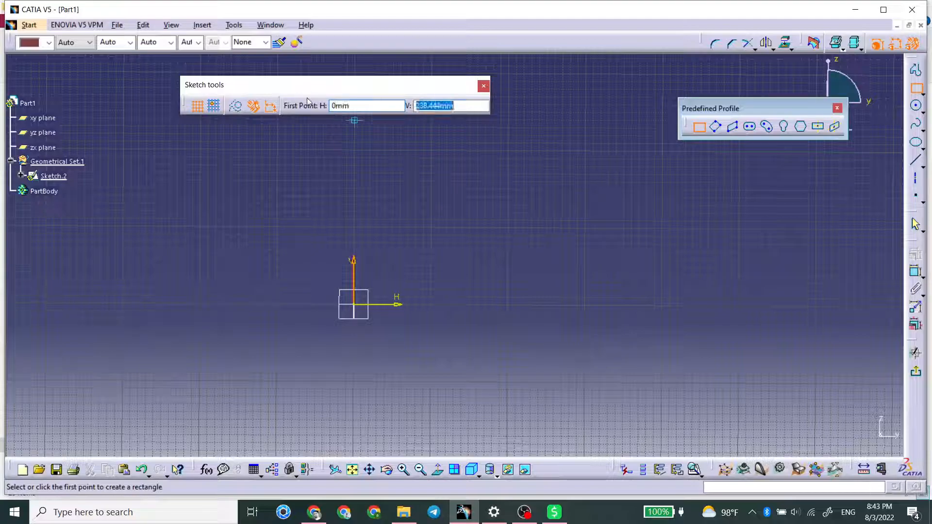
text(0)
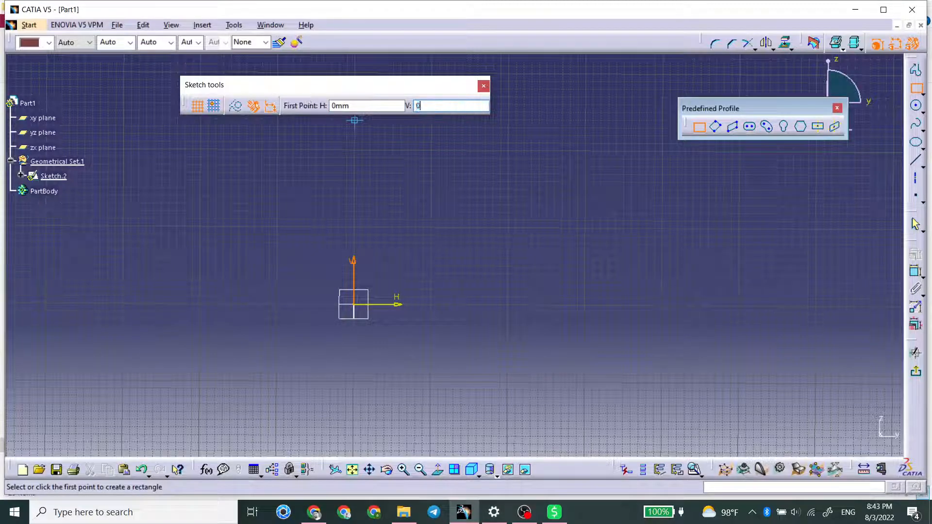
key(Return)
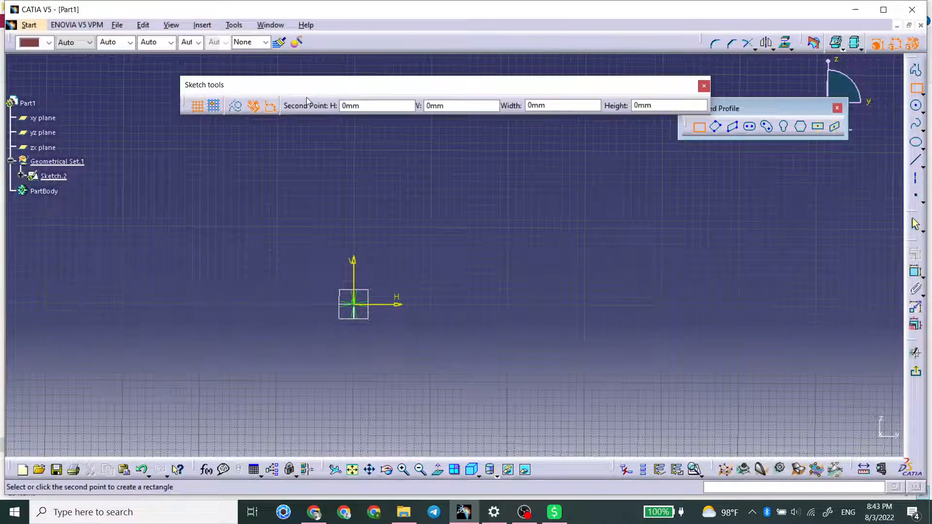
Complete the rectangle with a width of 100 mm and a height of 150 mm
click(585, 105)
text(100)
key(Tab)
text(150)
key(Return)
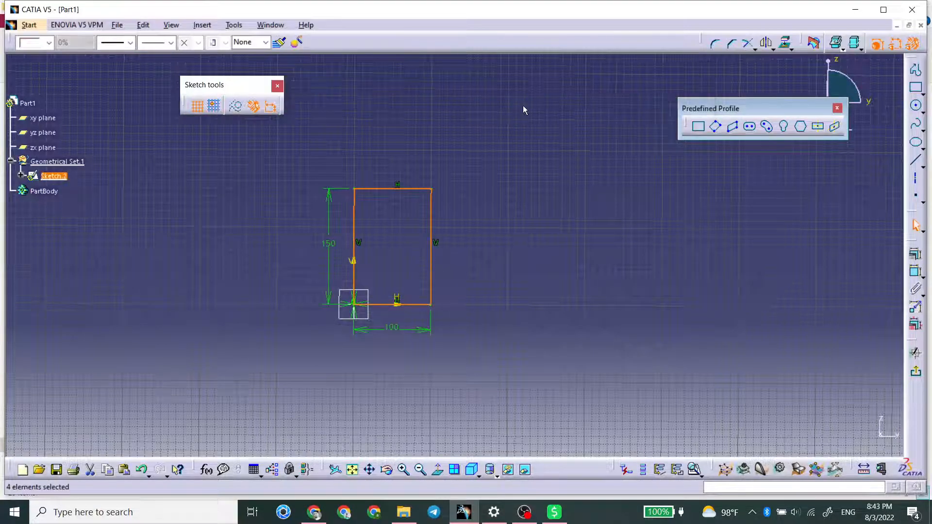
click(524, 109)
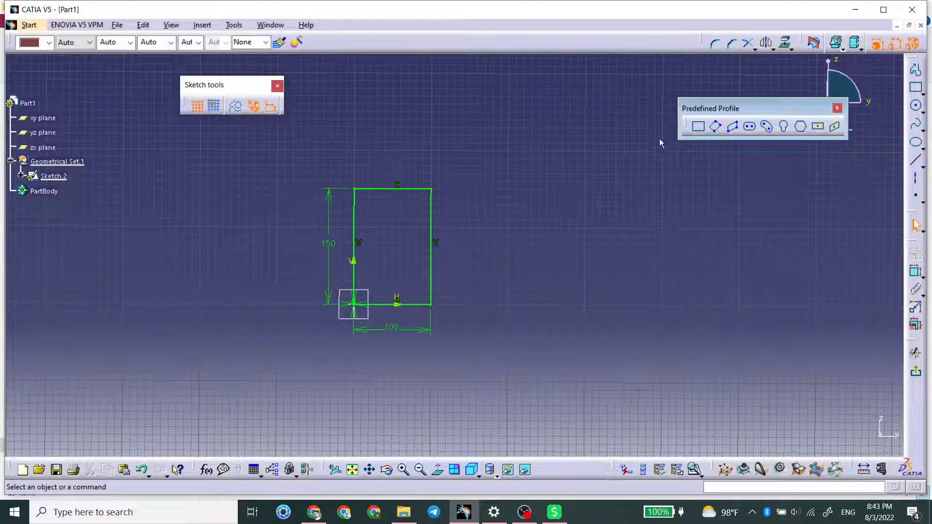
Delete the rectangle at the origin together with its dimensions and constraints
drag(563, 115, 284, 378)
click(416, 191)
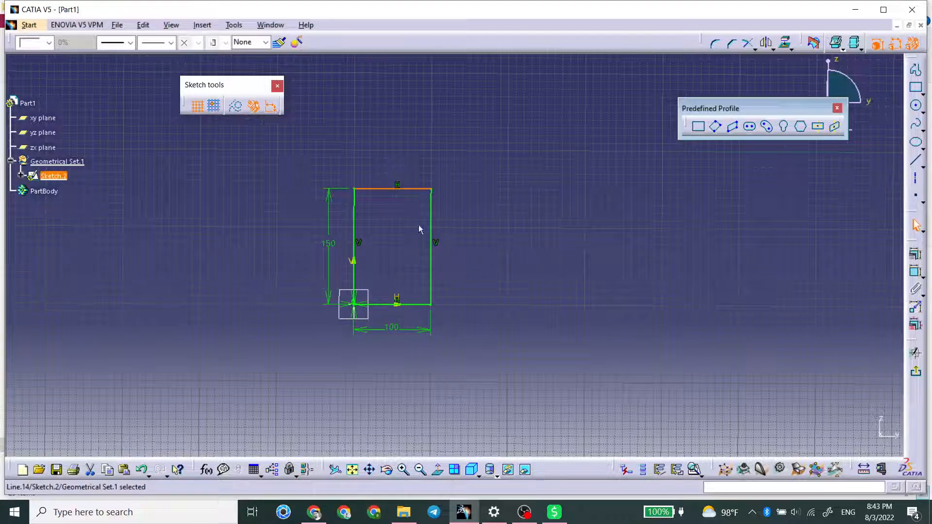
click(464, 194)
mouse_move(495, 145)
mouse_down()
mouse_move(452, 238)
mouse_move(365, 348)
mouse_up()
drag(292, 390, 267, 389)
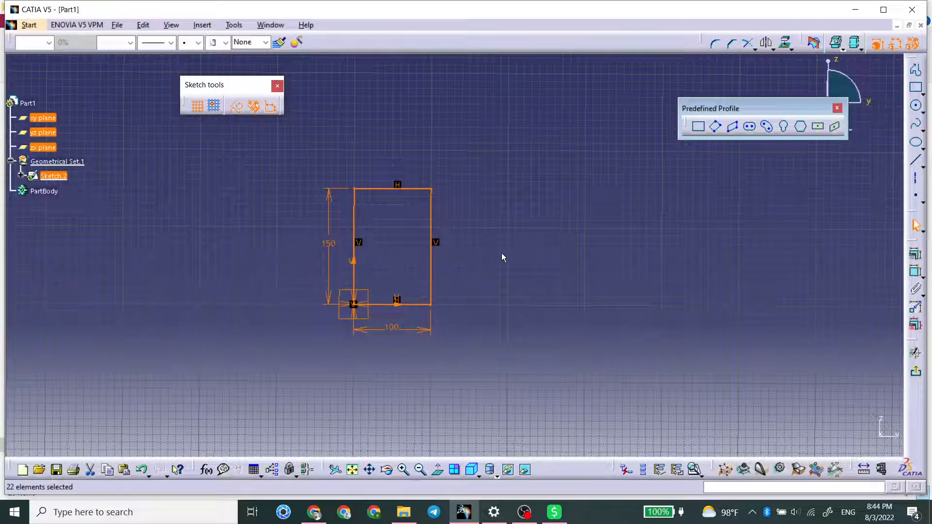
key(Delete)
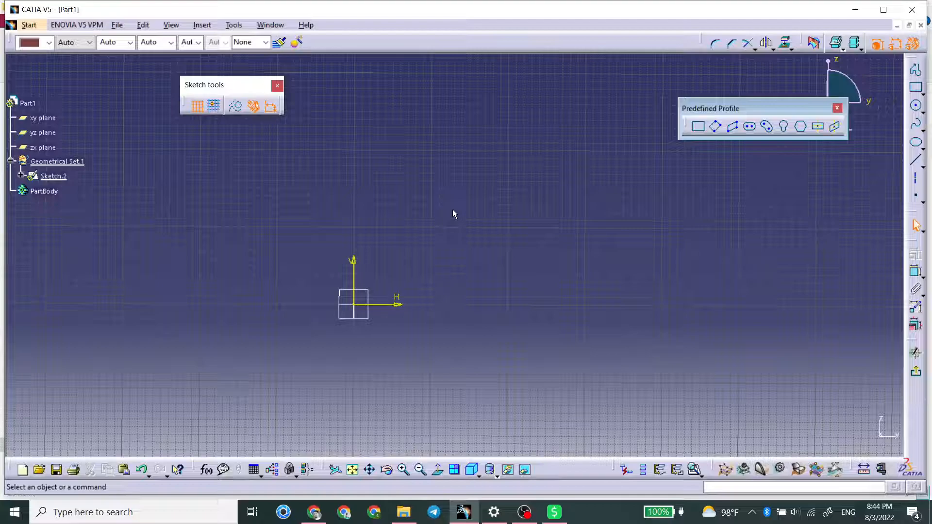
Sketch a freehand rectangle about 114 mm wide and 159 mm high, clear of both axes in the upper-right quadrant
click(698, 126)
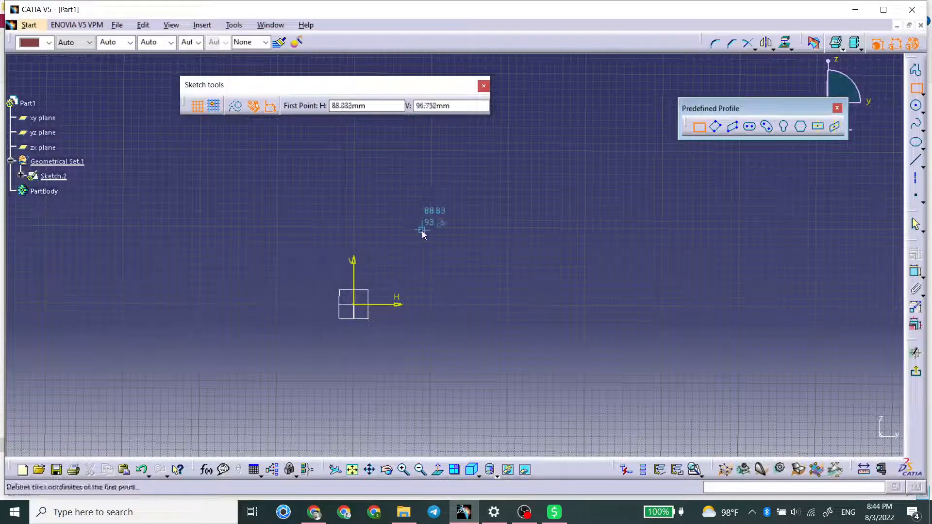
click(396, 266)
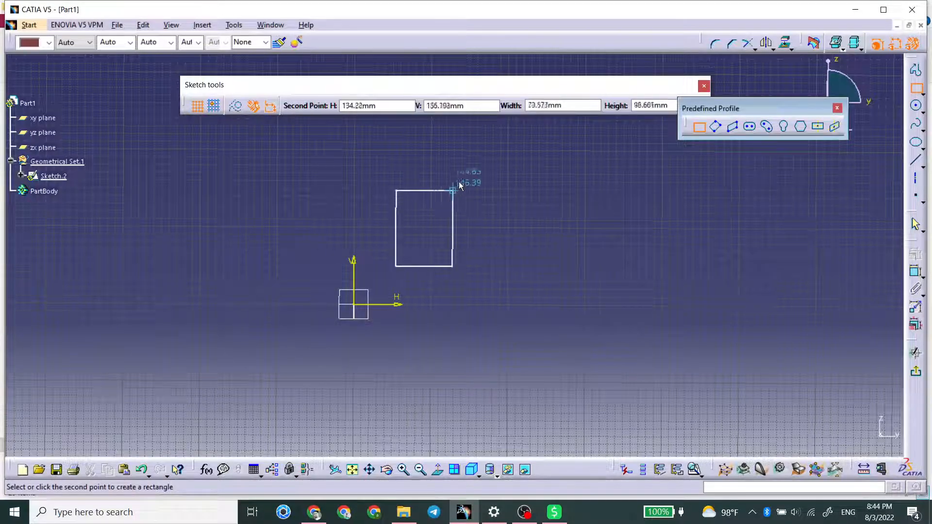
click(484, 145)
click(673, 257)
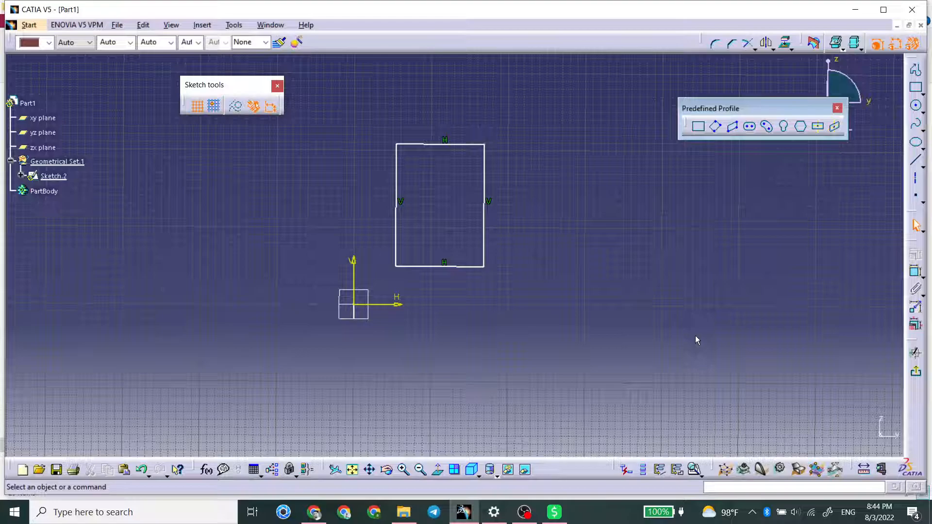
click(397, 204)
click(484, 195)
click(534, 212)
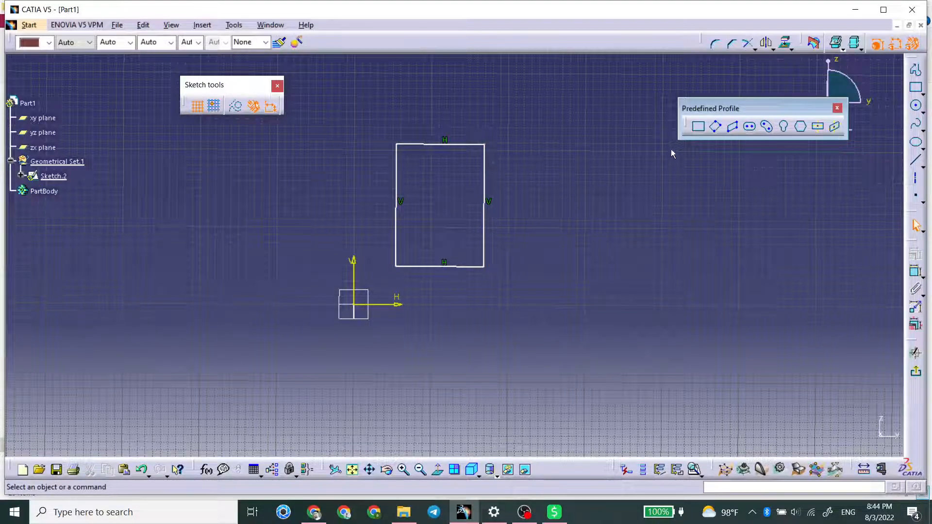
Dimension the rectangle's height beside its right edge and its width above its top edge
click(916, 271)
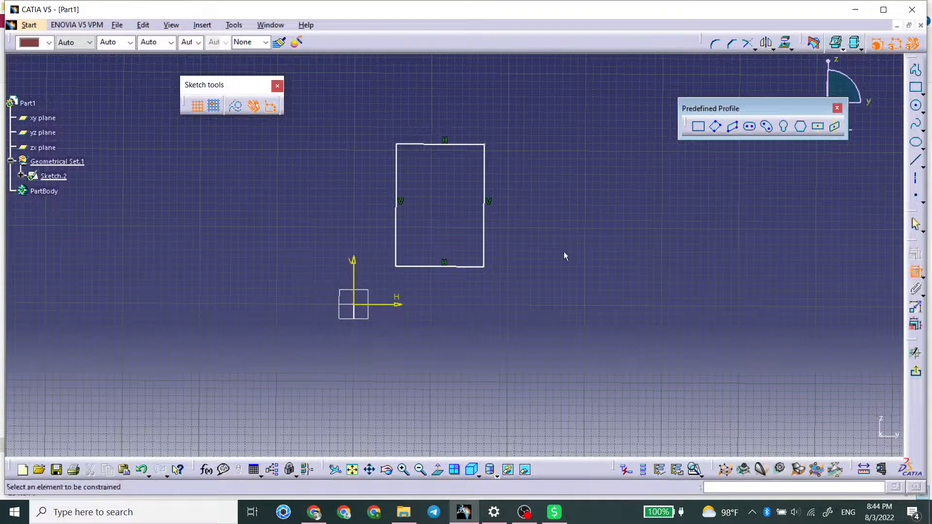
click(485, 178)
click(523, 191)
click(467, 145)
click(471, 109)
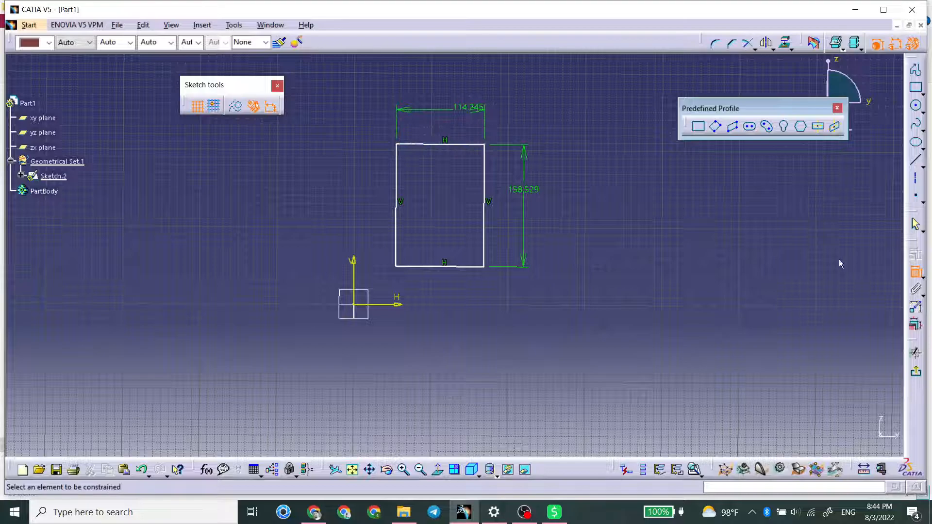
Set the rectangle's height to 150 mm and its width to 100 mm
double_click(518, 192)
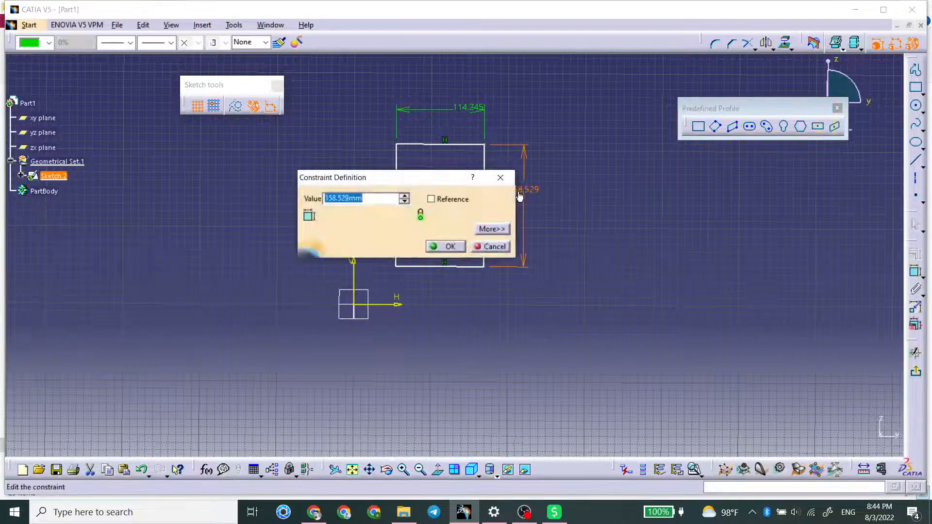
text(150)
key(Return)
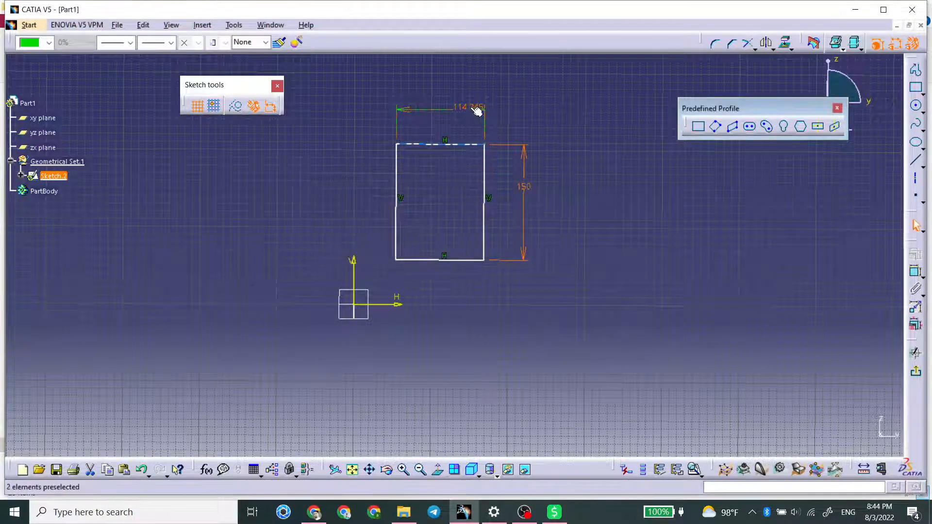
double_click(477, 108)
text(100)
key(Return)
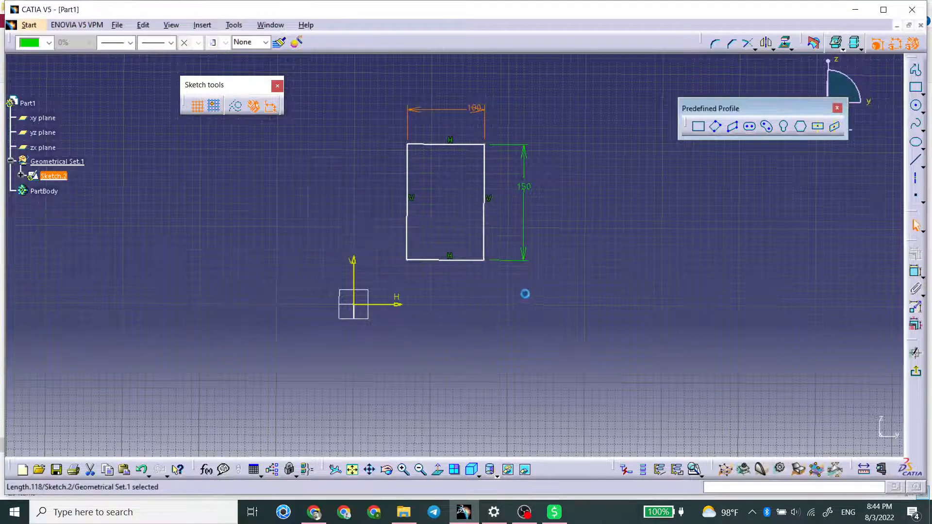
Constrain the rectangle's bottom edge to a distance of 50 mm from the H axis
click(915, 271)
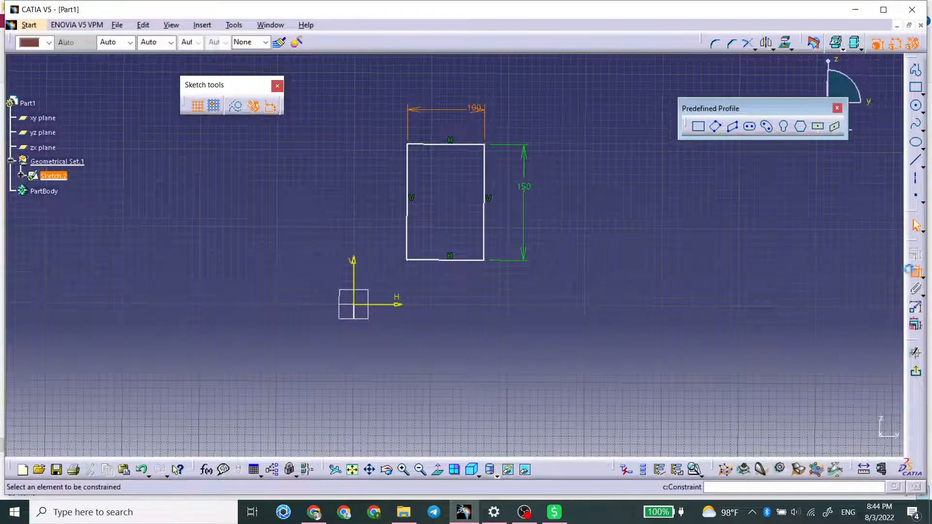
click(417, 261)
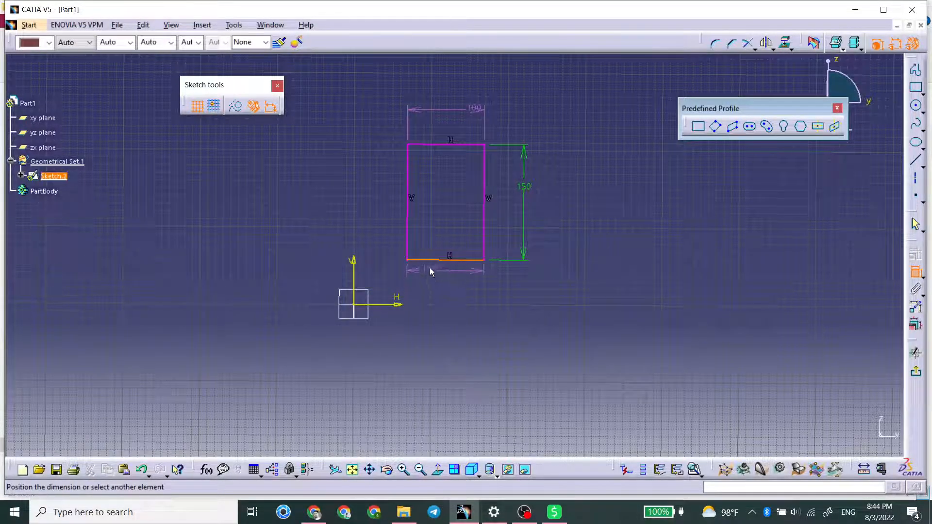
click(395, 305)
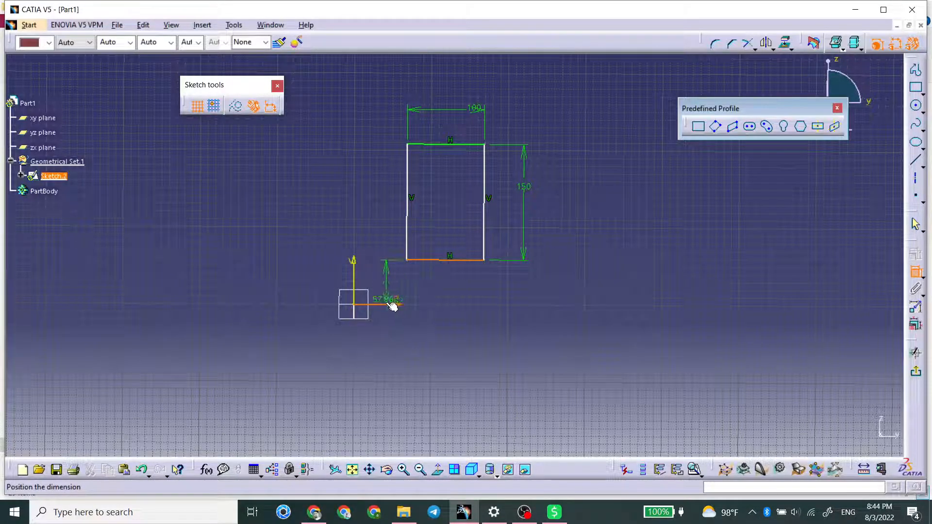
click(536, 285)
double_click(537, 286)
text(50)
key(Return)
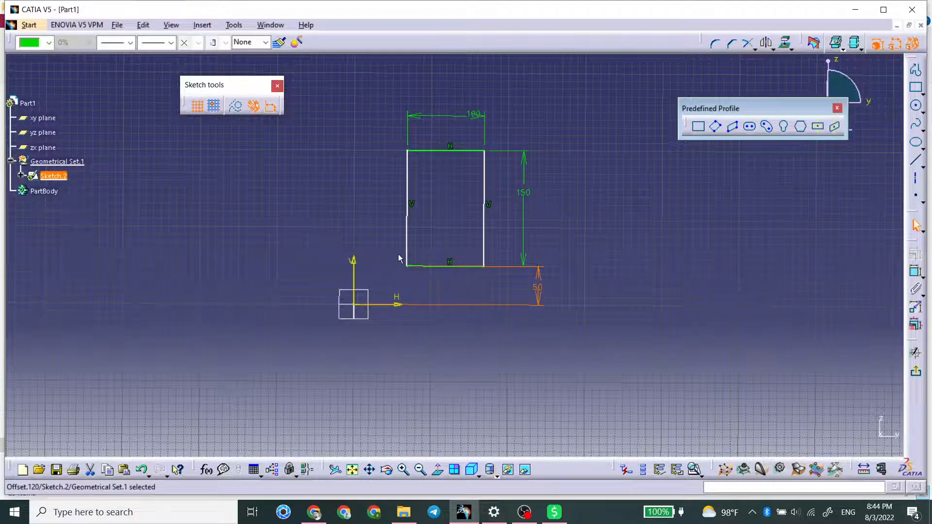
Constrain the rectangle's left edge to a distance of 100 mm from the V axis
click(355, 265)
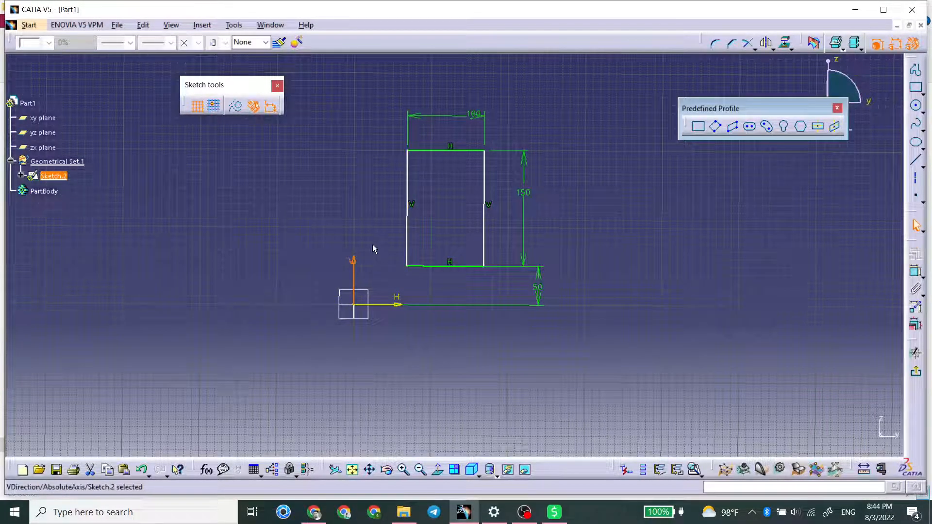
click(916, 271)
click(408, 231)
click(378, 240)
double_click(375, 234)
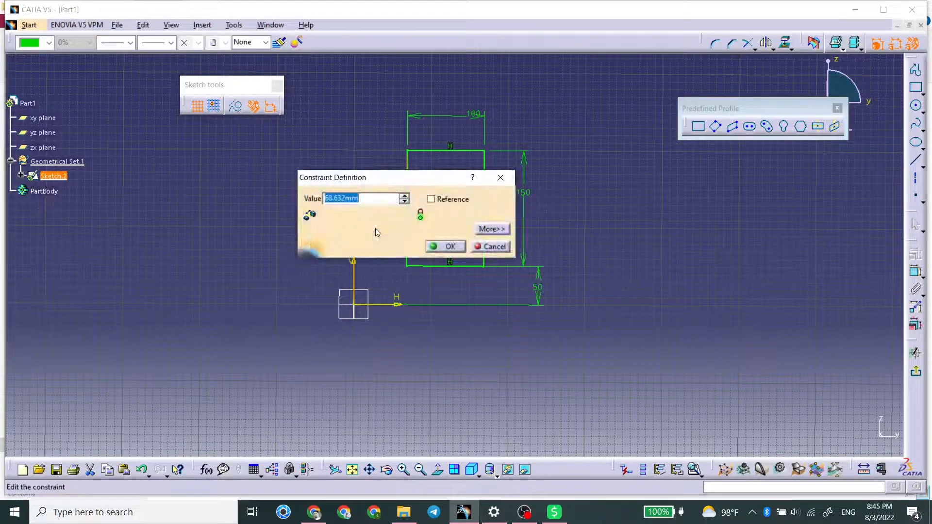
text(100)
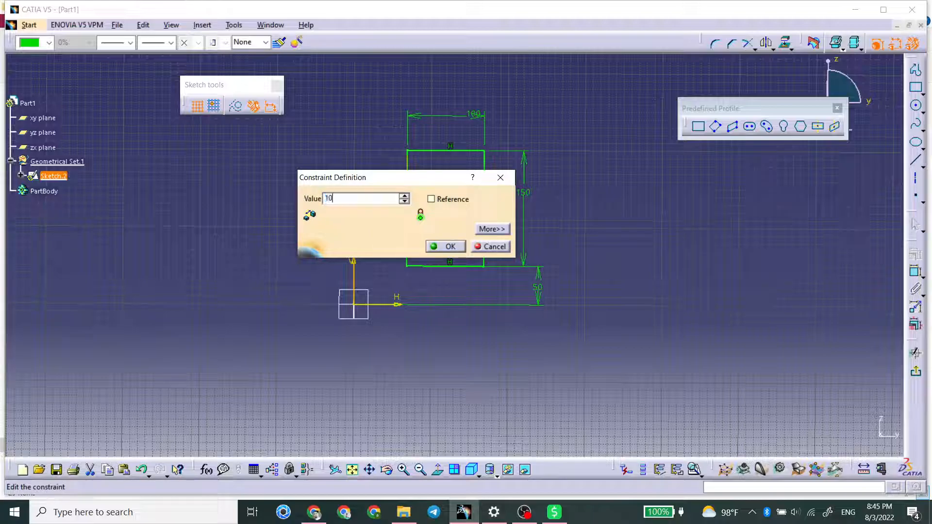
key(Return)
click(678, 241)
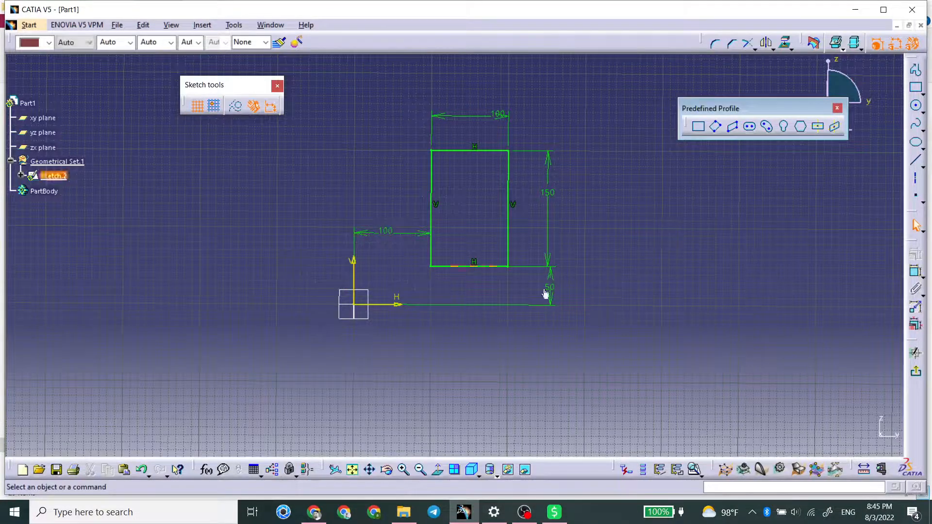
Draw an oriented rectangle about 207 mm by 86 mm, tilted upward, to the right of the dimensioned rectangle
mouse_move(571, 231)
middle_down()
mouse_move(528, 299)
mouse_move(578, 275)
mouse_move(641, 291)
middle_up()
click(558, 241)
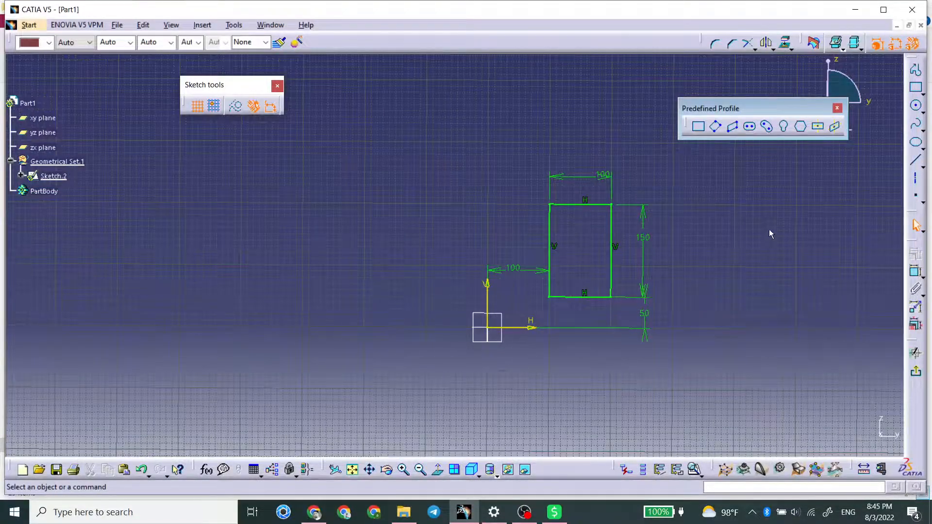
middle_drag(768, 229, 587, 188)
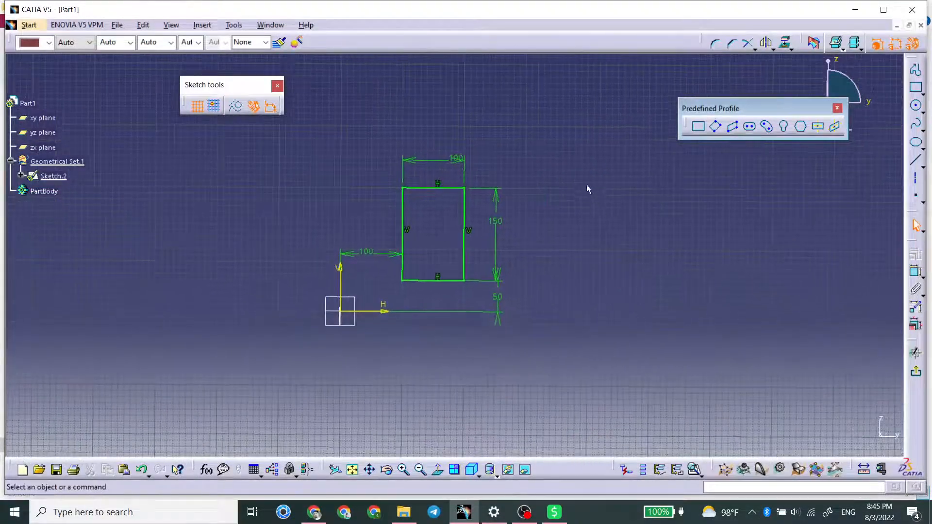
click(716, 127)
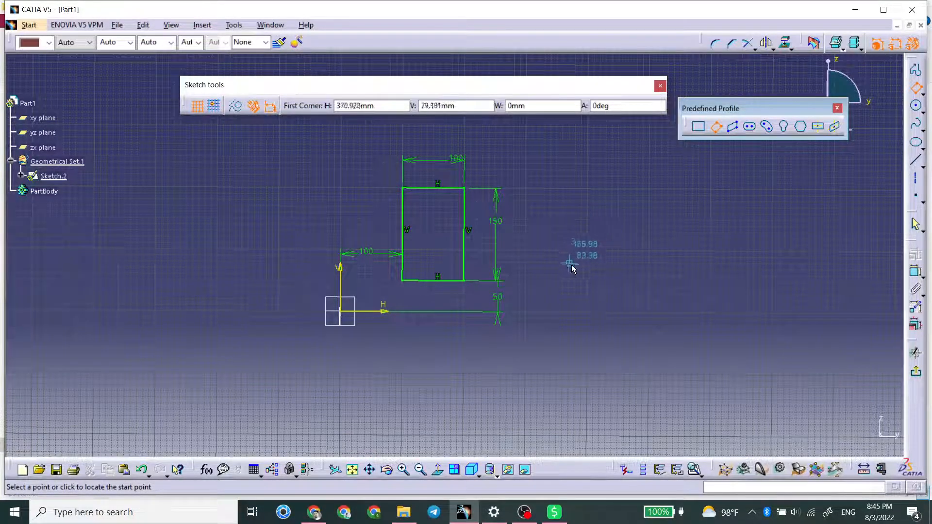
click(588, 275)
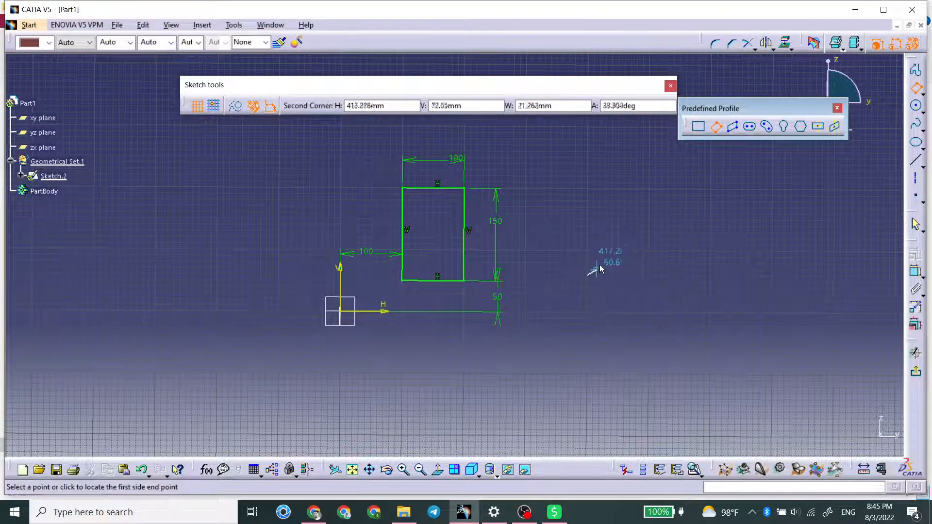
click(706, 220)
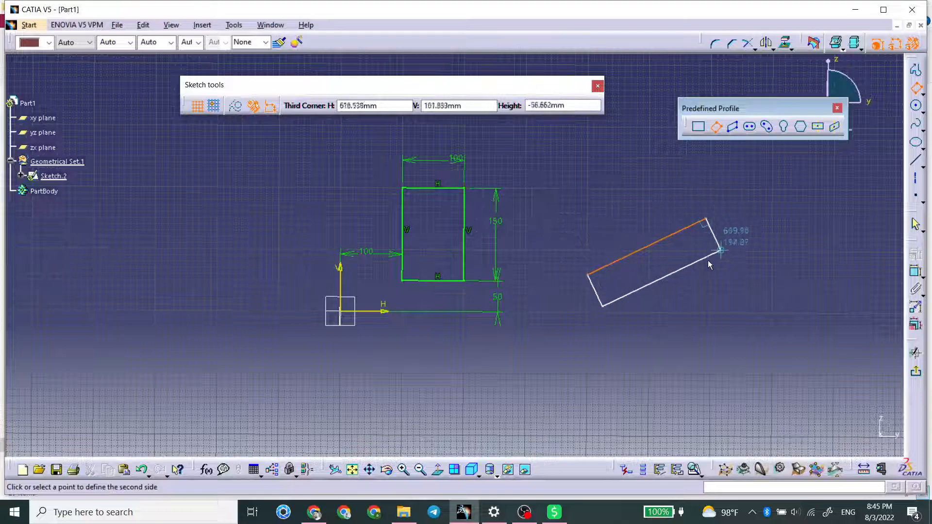
click(685, 173)
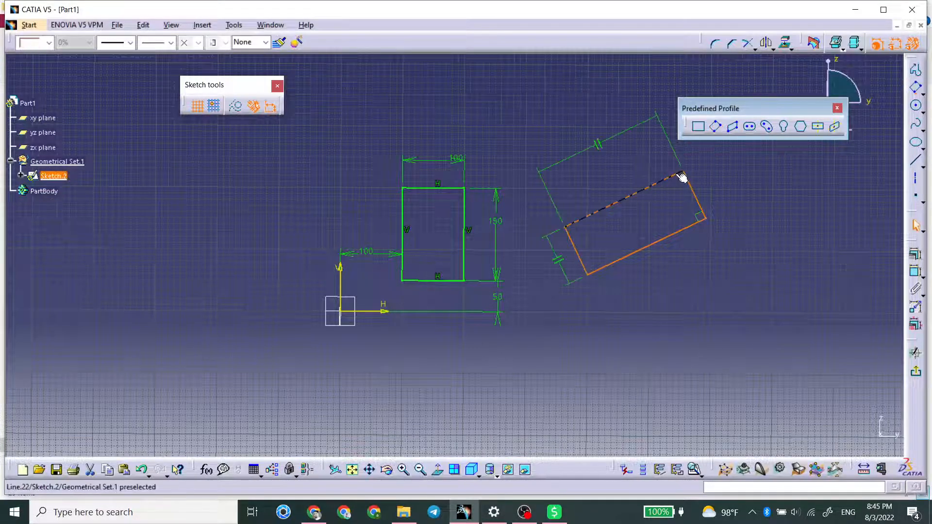
Examine how the oriented rectangle's sides are constrained parallel and perpendicular, selecting them in turn and shifting the rectangle slightly
click(697, 194)
ctrl+click(575, 250)
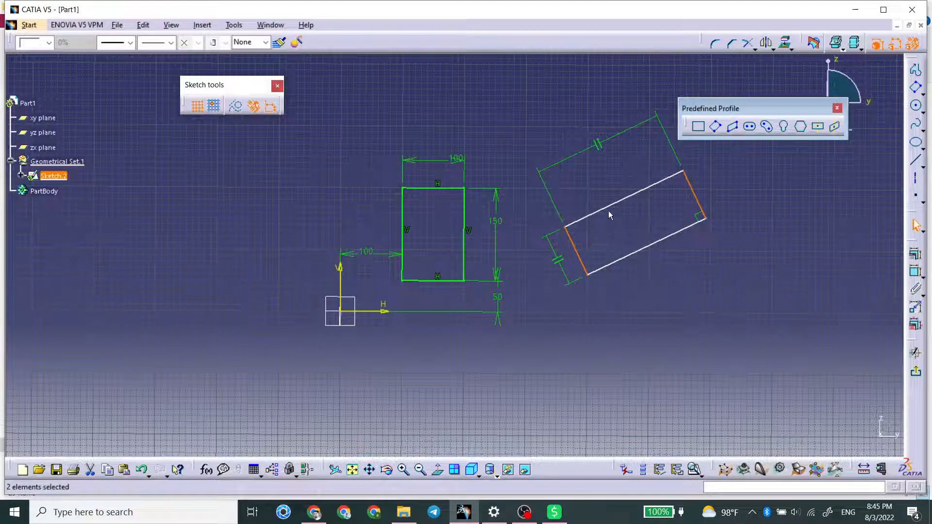
click(613, 211)
click(649, 247)
click(624, 197)
click(661, 222)
click(676, 232)
click(704, 209)
click(690, 227)
click(705, 213)
click(697, 227)
click(692, 186)
click(679, 174)
click(658, 203)
mouse_move(695, 199)
mouse_down()
mouse_move(707, 223)
mouse_move(680, 188)
mouse_move(688, 190)
mouse_up()
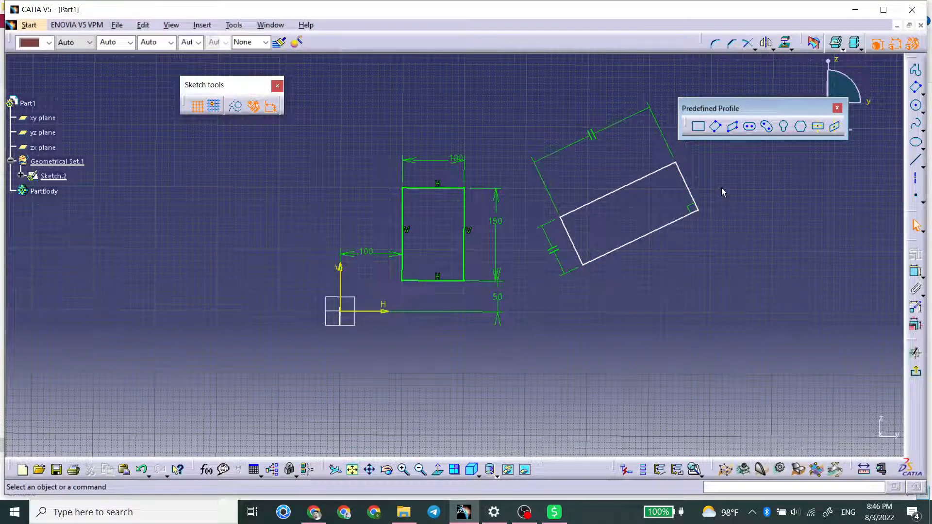
Dimension the oriented rectangle's lower long side and its right short side
click(645, 234)
click(689, 189)
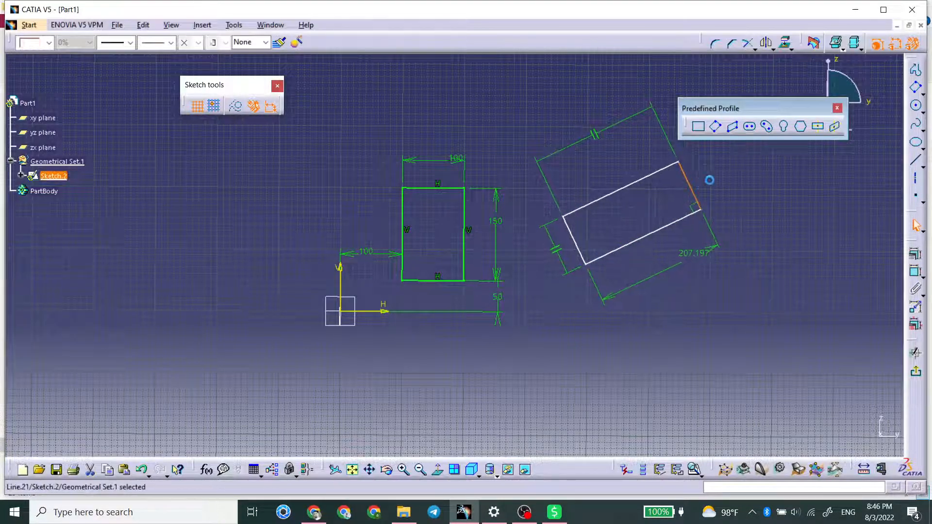
click(915, 270)
click(712, 184)
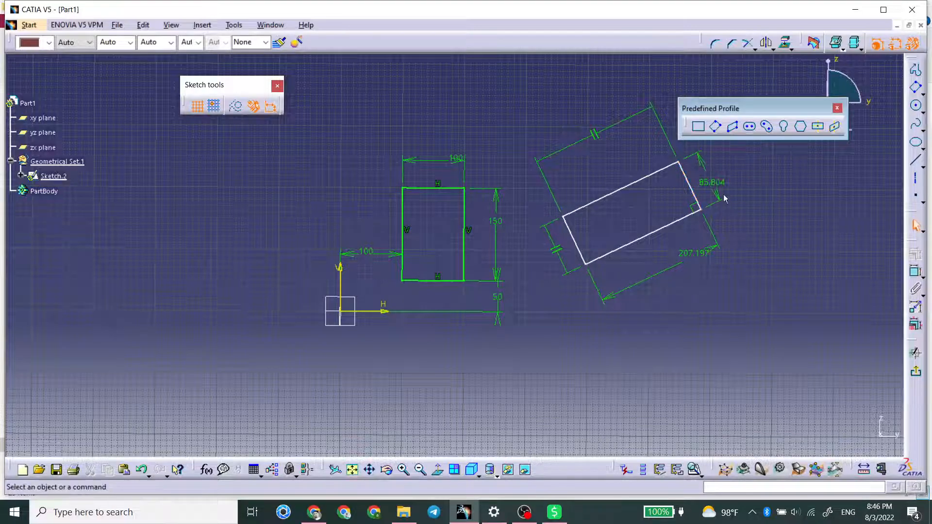
Set the oriented rectangle's long side to 150 mm and its short side to 100 mm
double_click(699, 256)
text(150mm)
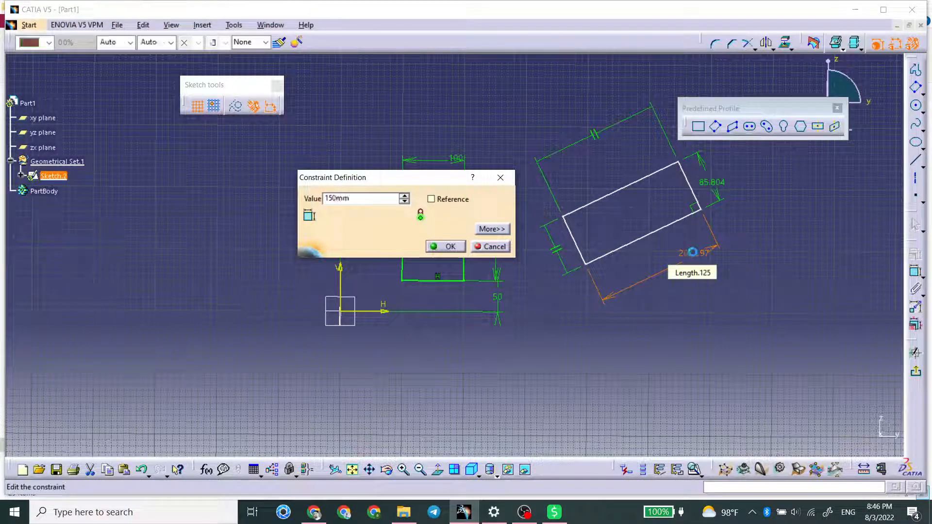
key(Return)
double_click(712, 182)
text(100)
key(Return)
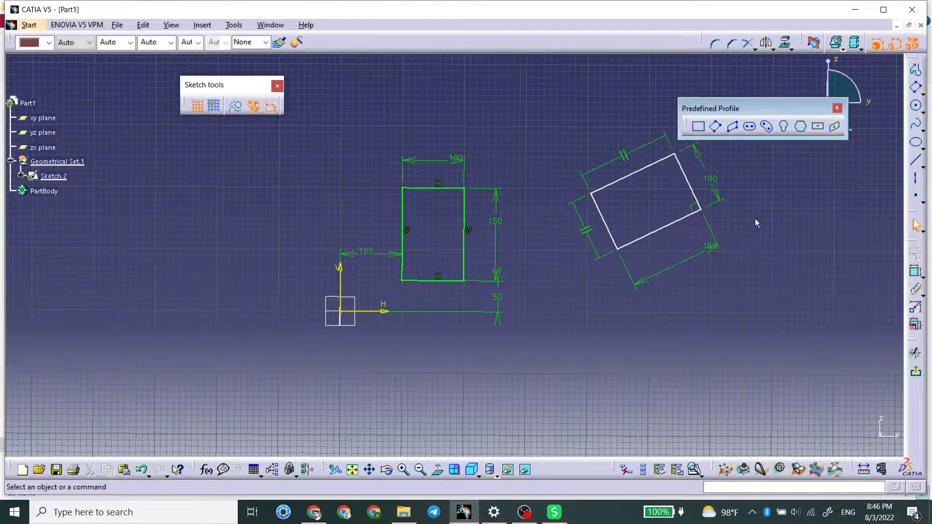
Constrain the oriented rectangle's lowest corner to a distance of 100 mm from the H axis
click(618, 248)
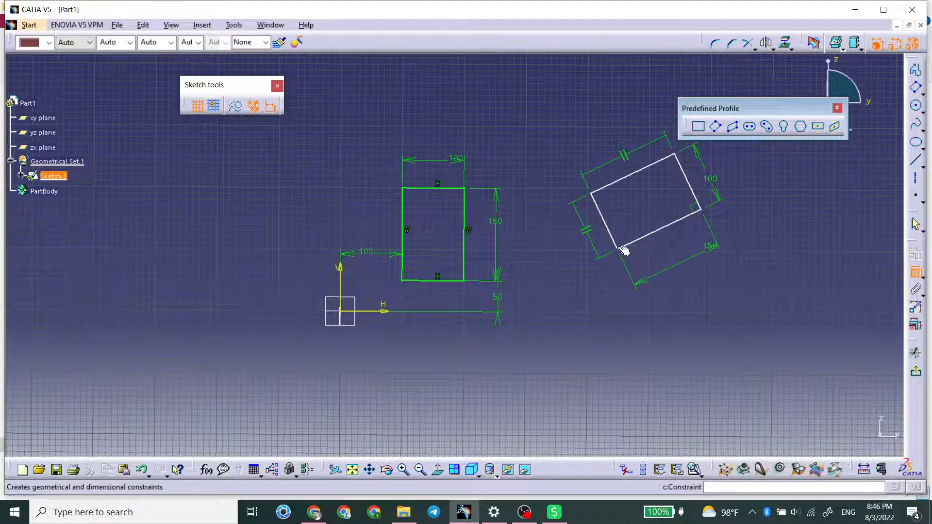
click(383, 312)
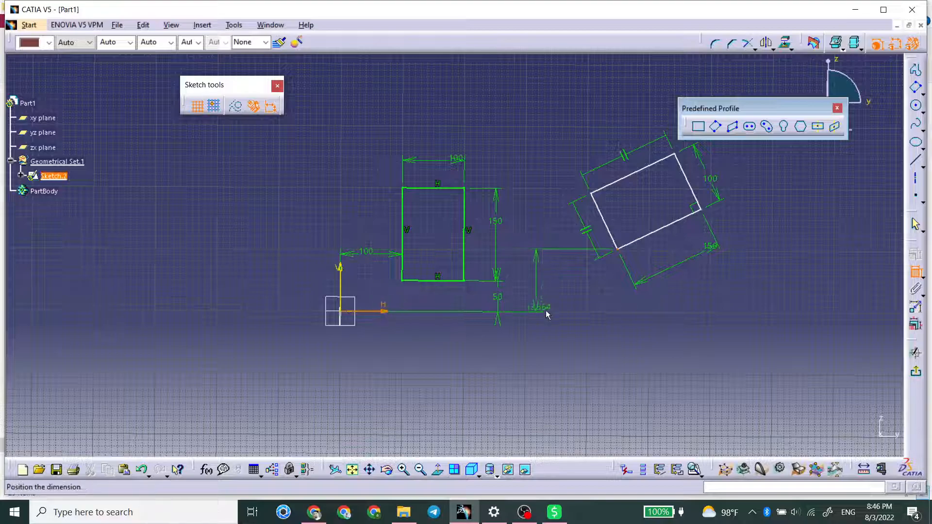
double_click(585, 308)
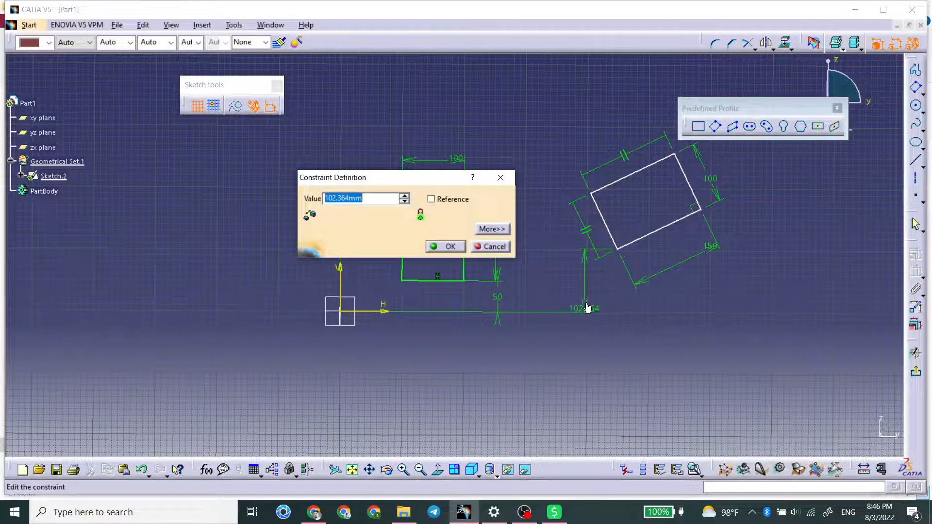
text(100)
key(Return)
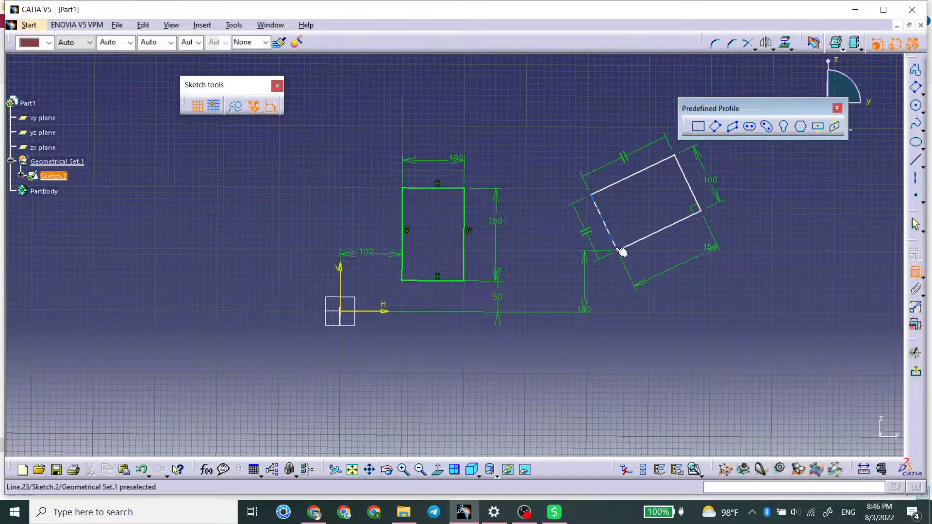
Constrain the oriented rectangle's lowest corner to a distance of 400 mm from the V axis
click(623, 254)
click(339, 275)
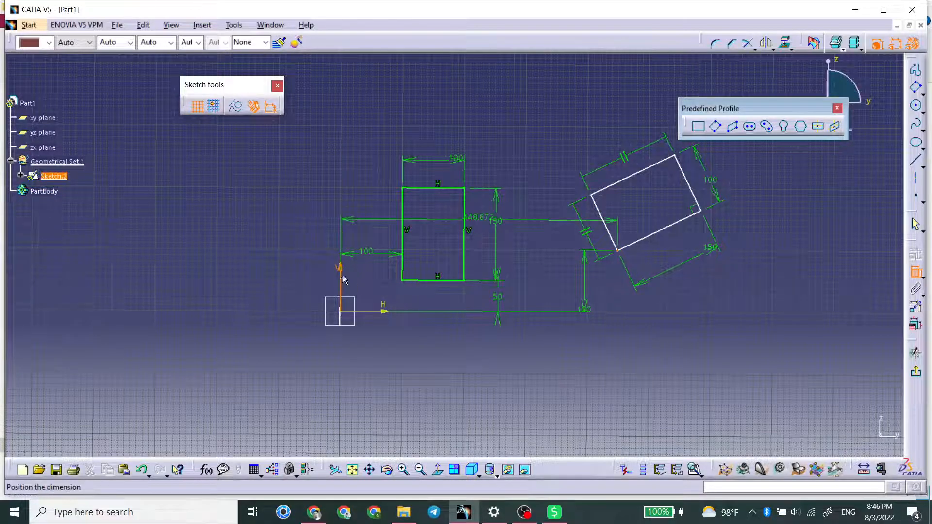
click(498, 354)
double_click(500, 355)
text(4)
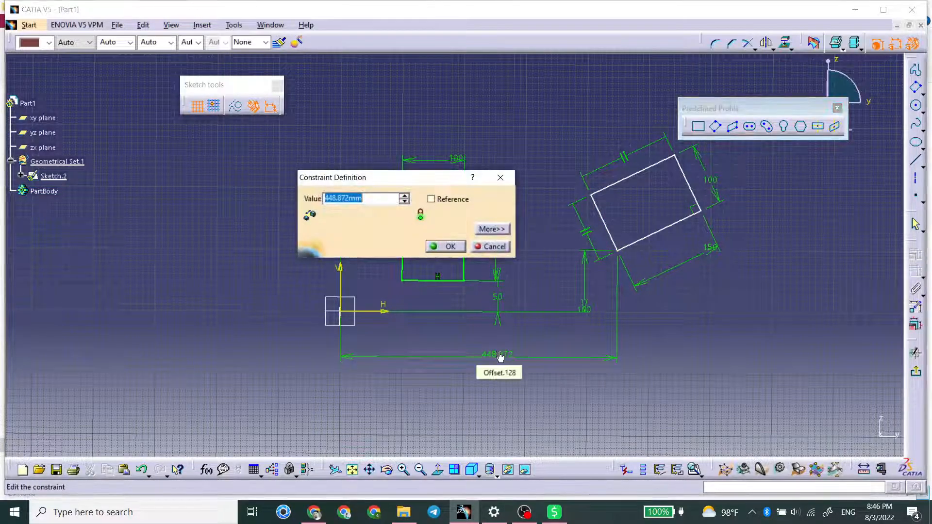
text(00)
key(Return)
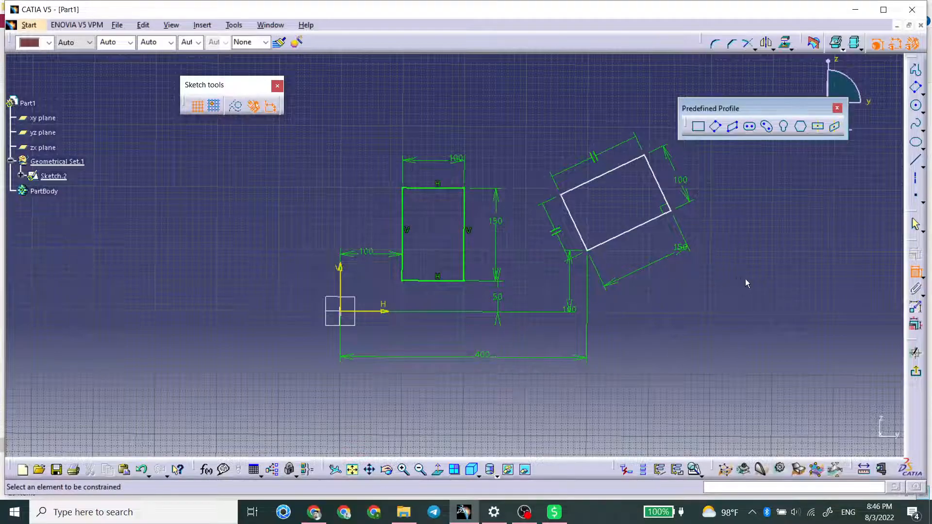
Rotate the oriented rectangle slightly and constrain its lower long side to 30° from the first rectangle's bottom edge
mouse_move(671, 211)
mouse_down()
mouse_move(574, 164)
mouse_move(620, 333)
mouse_move(533, 183)
mouse_move(674, 224)
mouse_move(504, 205)
mouse_move(674, 219)
mouse_up()
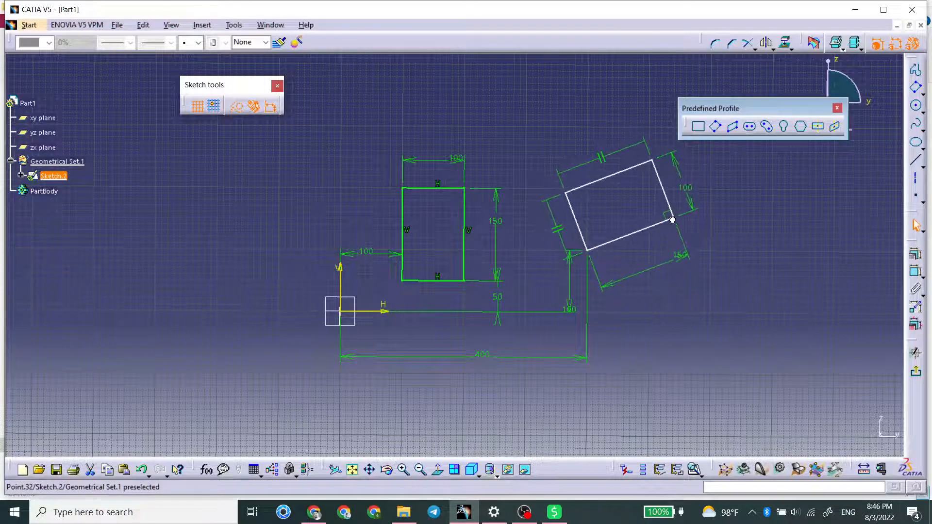
click(916, 272)
click(619, 238)
click(421, 280)
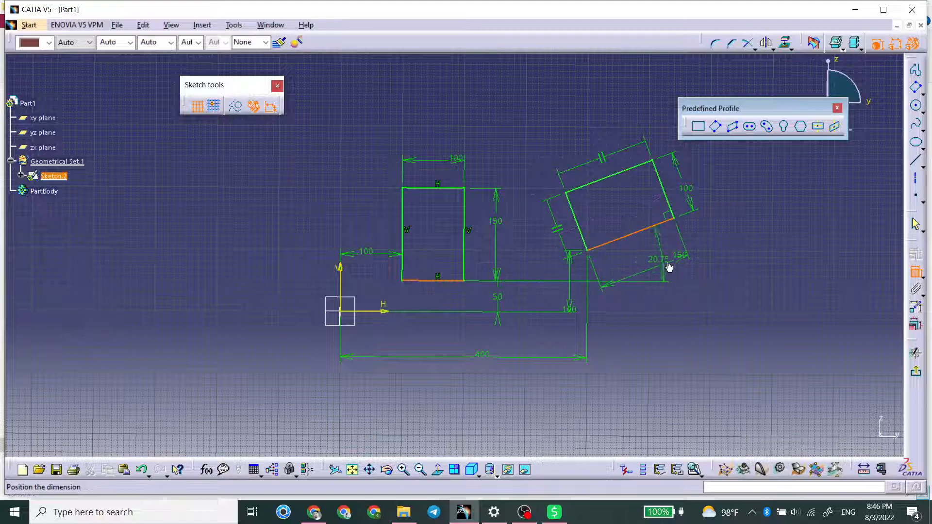
click(781, 240)
double_click(781, 239)
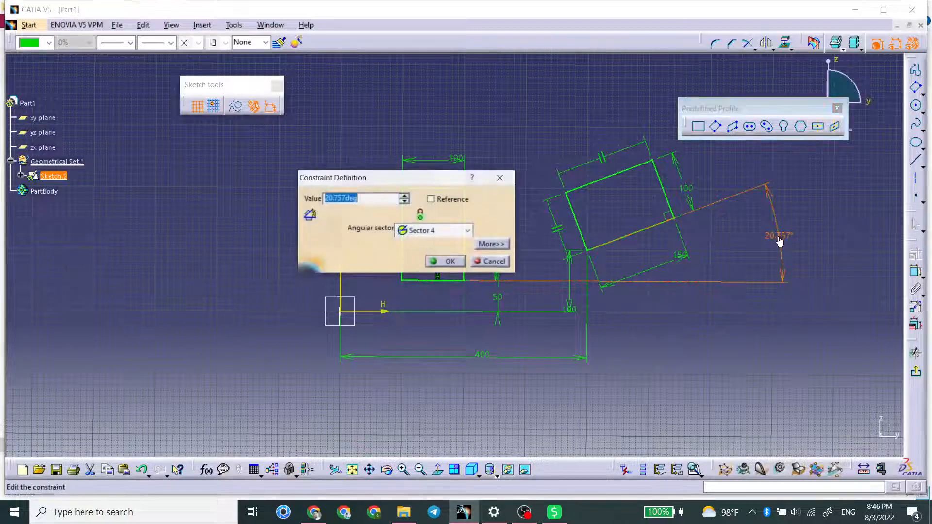
text(30deg)
key(Return)
click(805, 211)
Examine the geometry and constraint entries of Sketch.2 in the specification tree, and collapse both lists
mouse_move(679, 275)
middle_down()
mouse_move(586, 278)
mouse_move(590, 265)
middle_up()
mouse_move(536, 220)
middle_down()
mouse_move(579, 180)
mouse_move(582, 195)
middle_up()
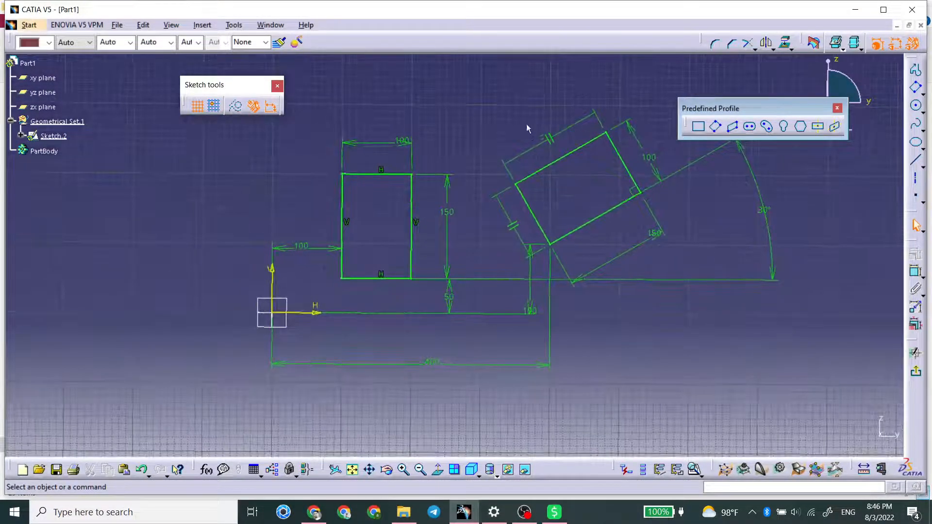
click(21, 136)
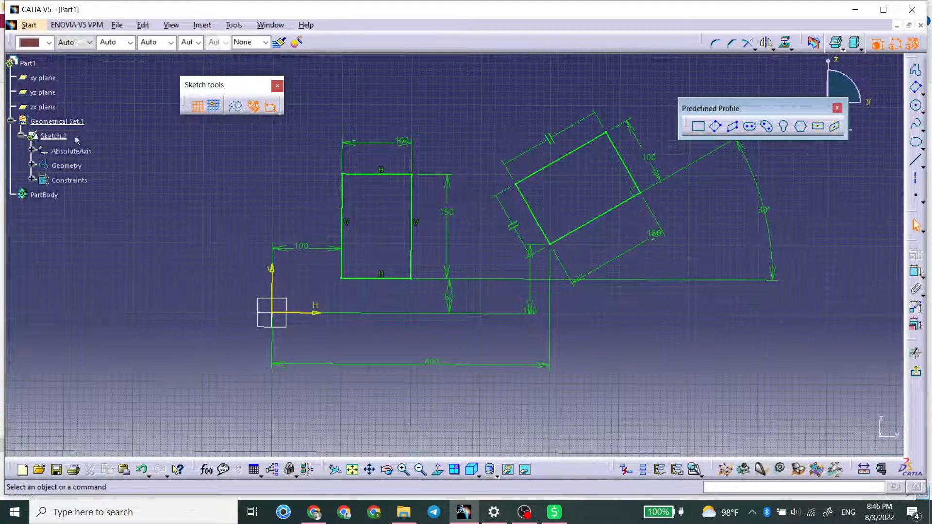
click(32, 166)
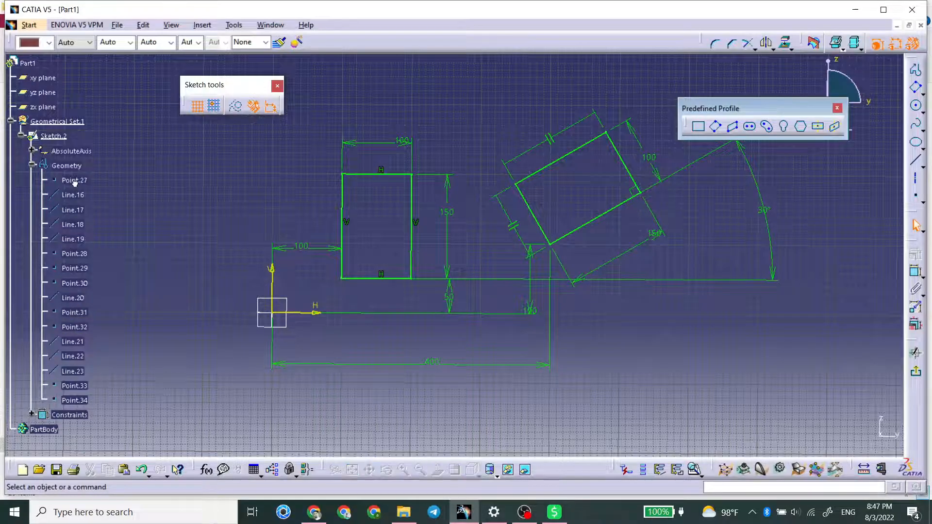
click(78, 181)
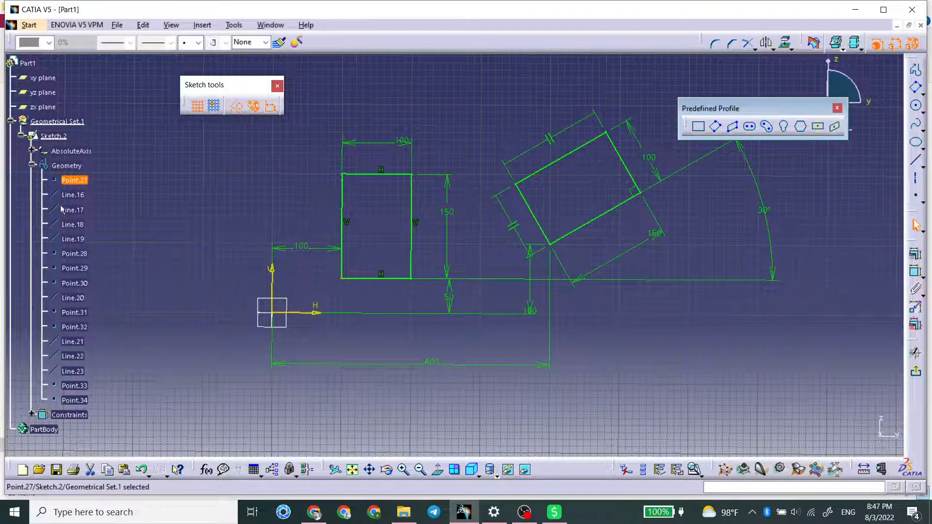
click(72, 195)
click(77, 214)
click(75, 327)
click(32, 414)
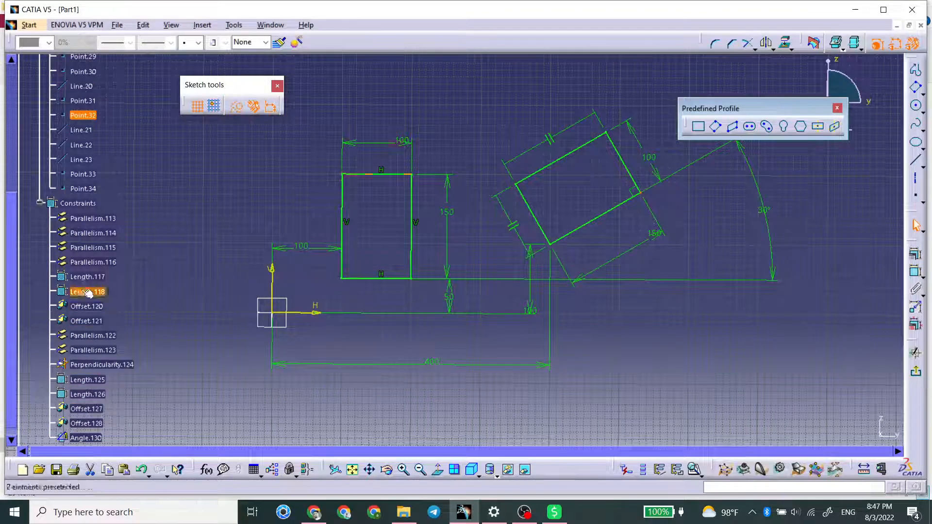
click(131, 202)
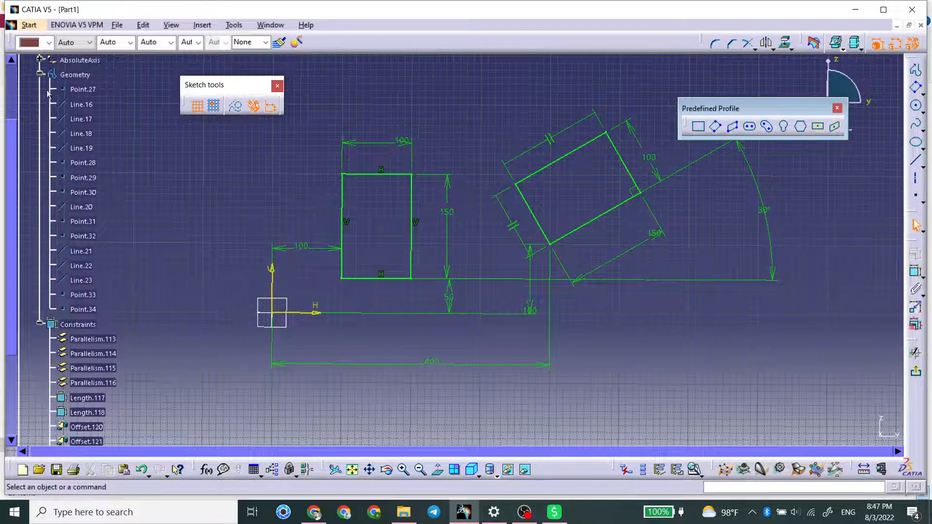
click(40, 73)
click(40, 88)
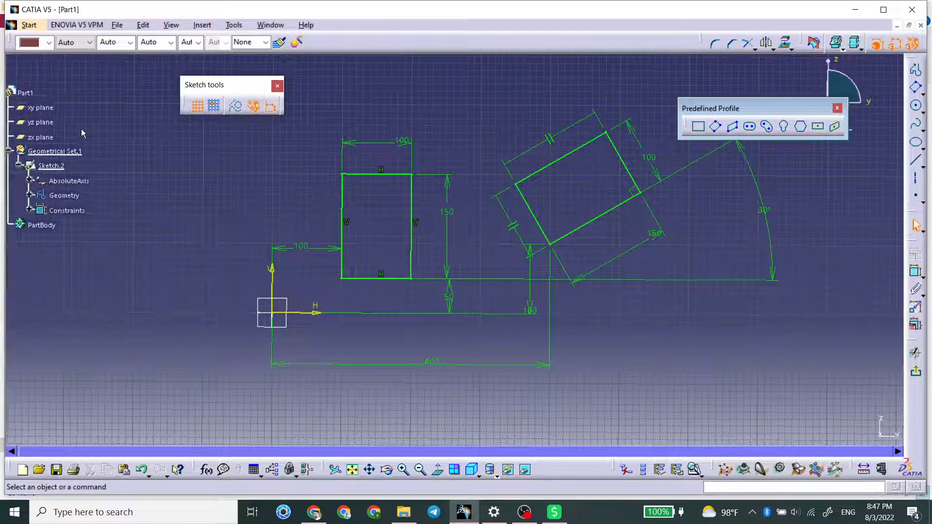
Draw a slanted parallelogram to the right of the oriented rectangle with the Parallelogram tool
mouse_move(216, 250)
middle_down()
mouse_move(120, 285)
mouse_move(265, 286)
middle_up()
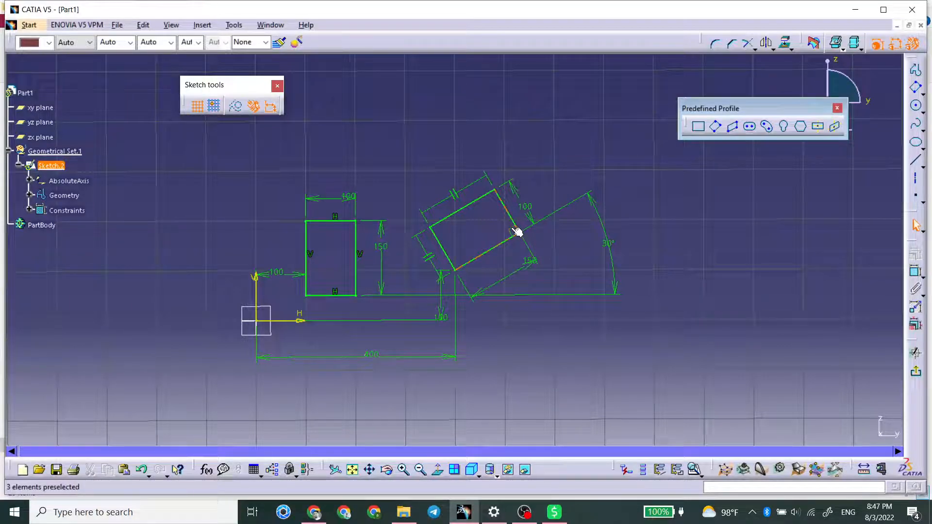
click(735, 129)
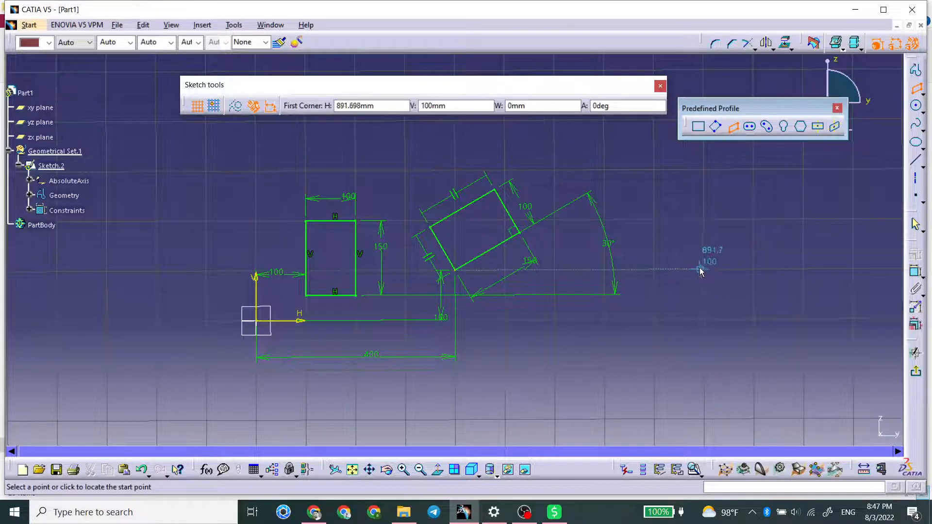
click(676, 261)
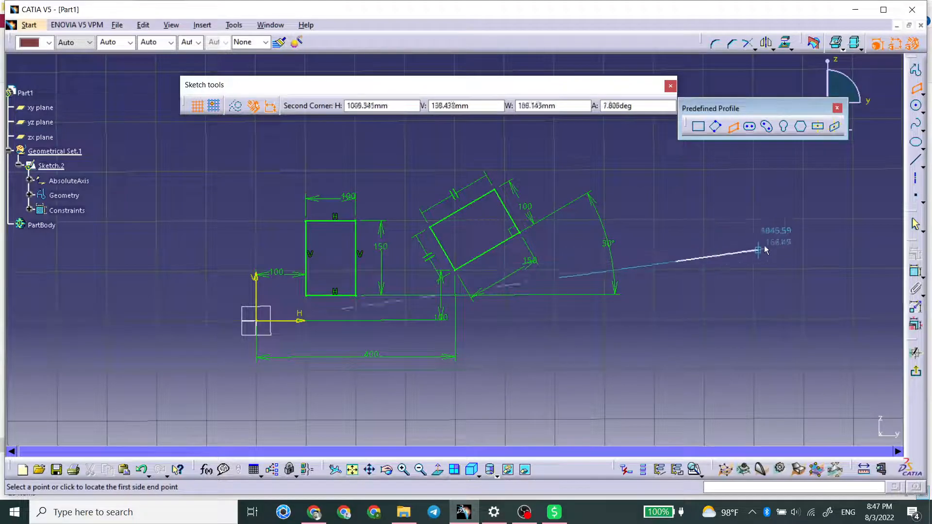
click(797, 210)
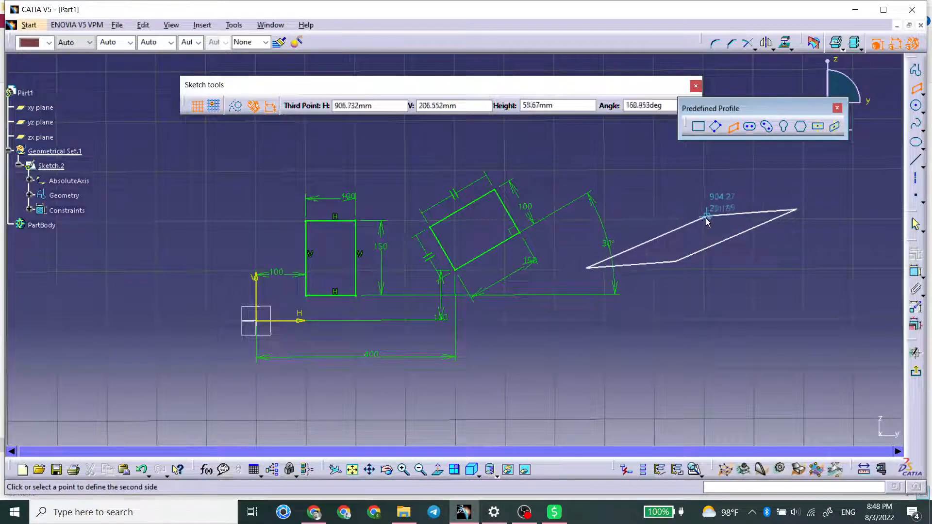
click(728, 195)
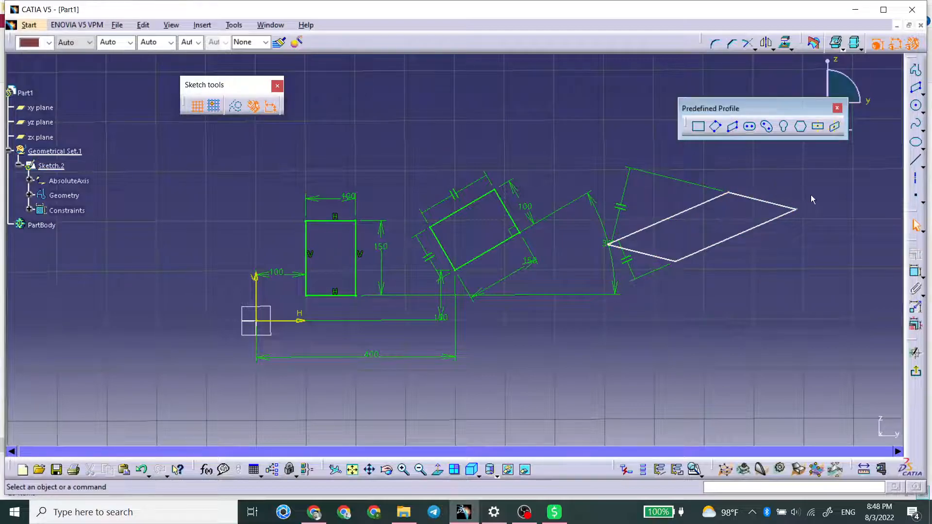
Constrain the angle between the two sides meeting at the parallelogram's right corner to 45°
click(915, 272)
click(786, 207)
click(765, 222)
click(762, 218)
double_click(754, 212)
text(45)
key(Return)
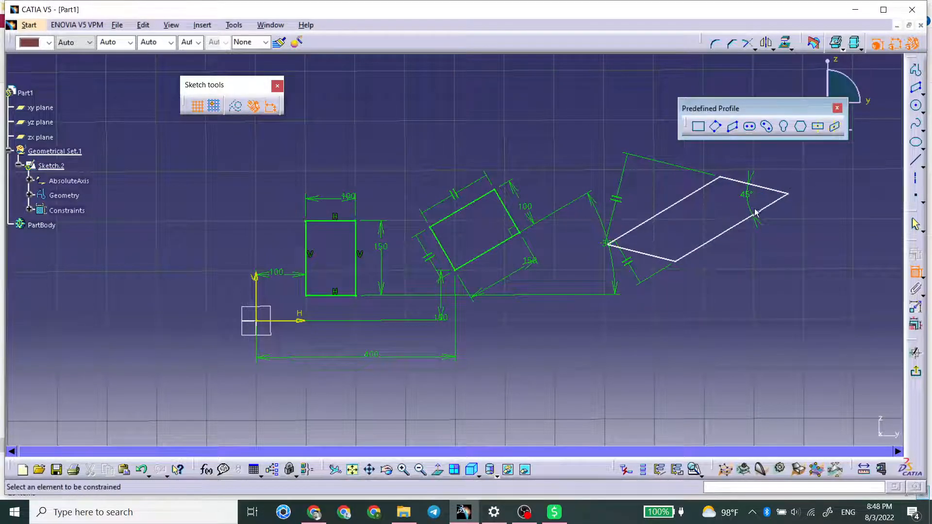
Constrain the parallelogram's lowest corner 50 mm vertically from the first rectangle's bottom edge
click(675, 261)
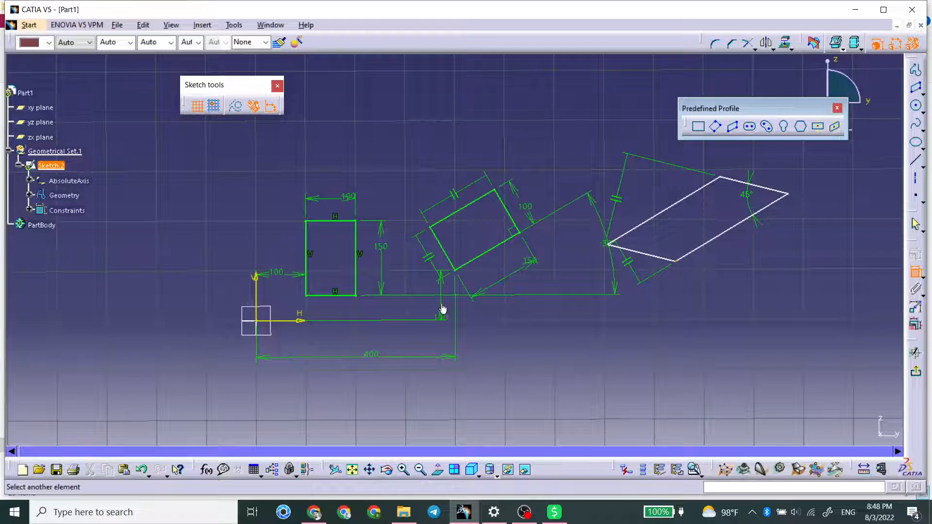
click(350, 296)
click(769, 269)
double_click(771, 269)
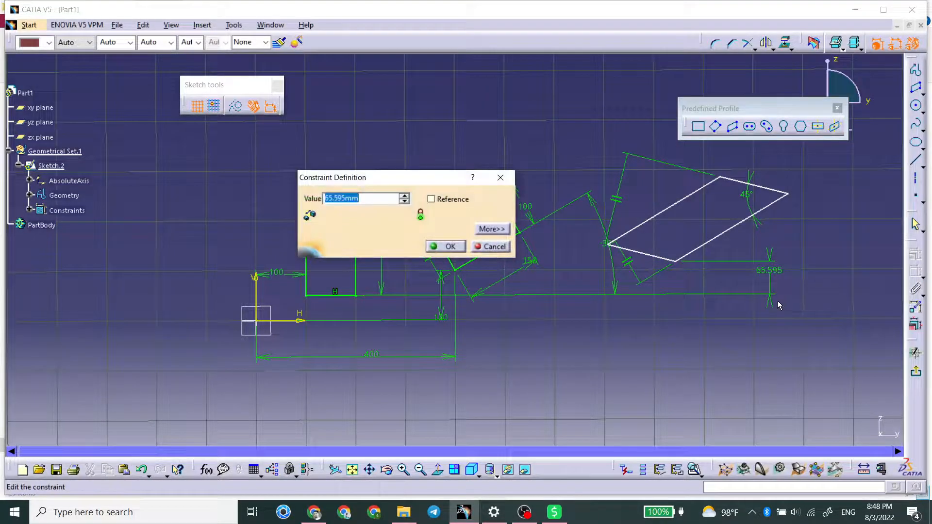
text(50)
key(Return)
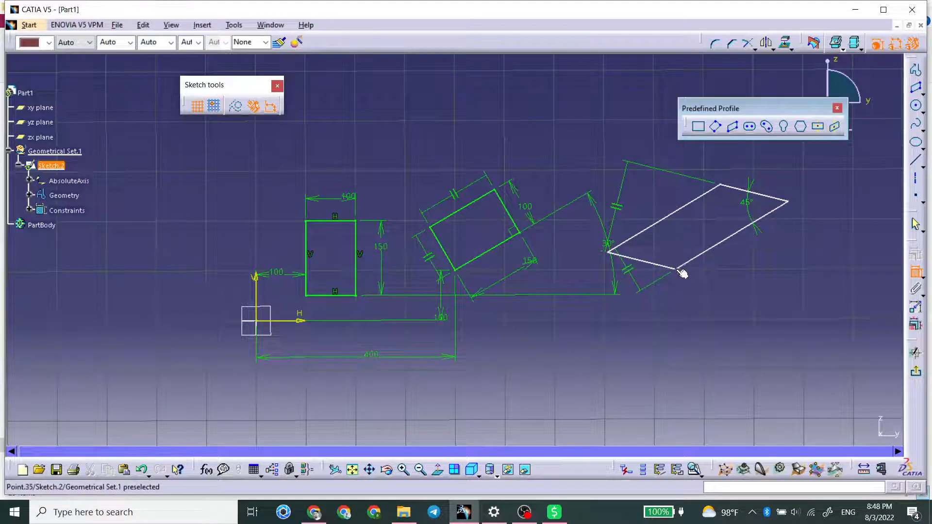
Constrain the parallelogram's lowest corner 600 mm horizontally from the first rectangle's right edge
click(358, 271)
click(611, 381)
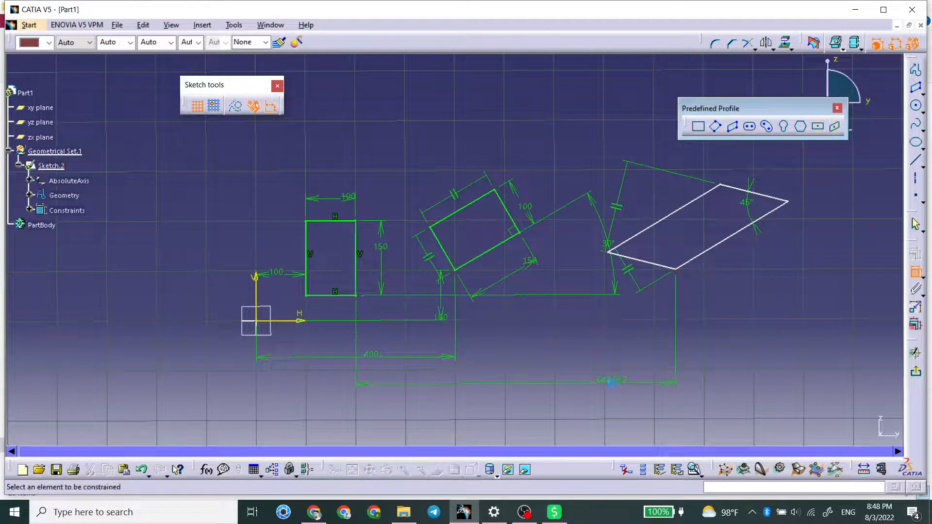
double_click(615, 381)
text(600)
key(Return)
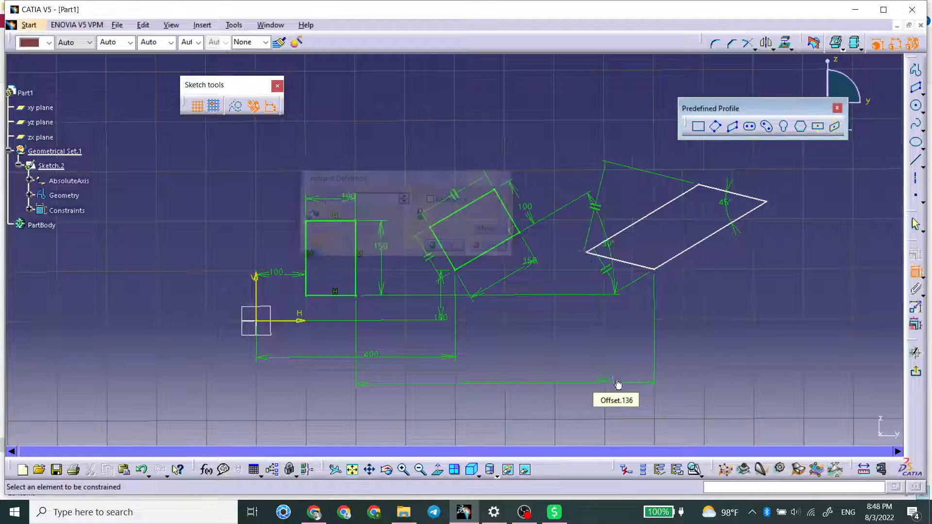
Pull the parallelogram's right corner slightly inward and dimension its lower long side and upper short side
click(916, 271)
mouse_move(767, 202)
mouse_down()
mouse_move(645, 267)
mouse_move(621, 236)
mouse_move(774, 191)
mouse_move(779, 291)
mouse_move(599, 204)
mouse_move(679, 167)
mouse_move(754, 200)
mouse_up()
click(912, 273)
click(703, 234)
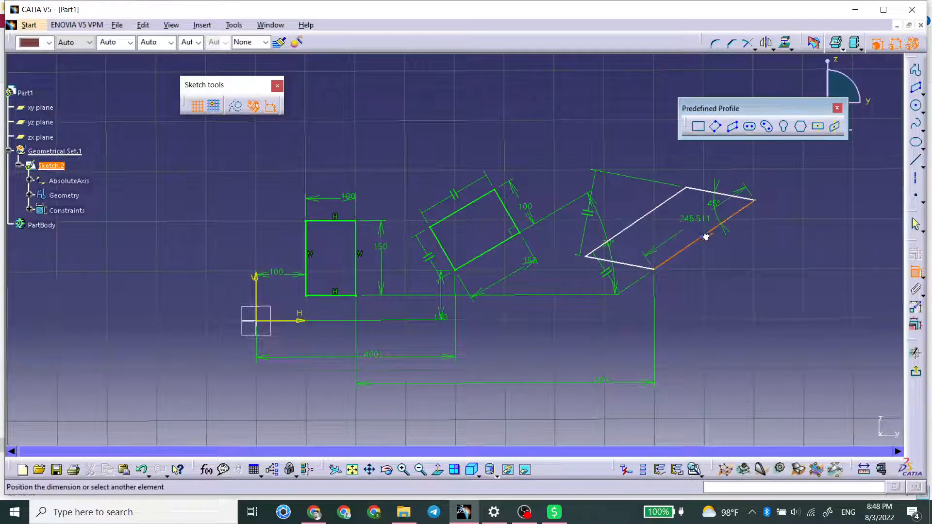
click(732, 196)
click(742, 166)
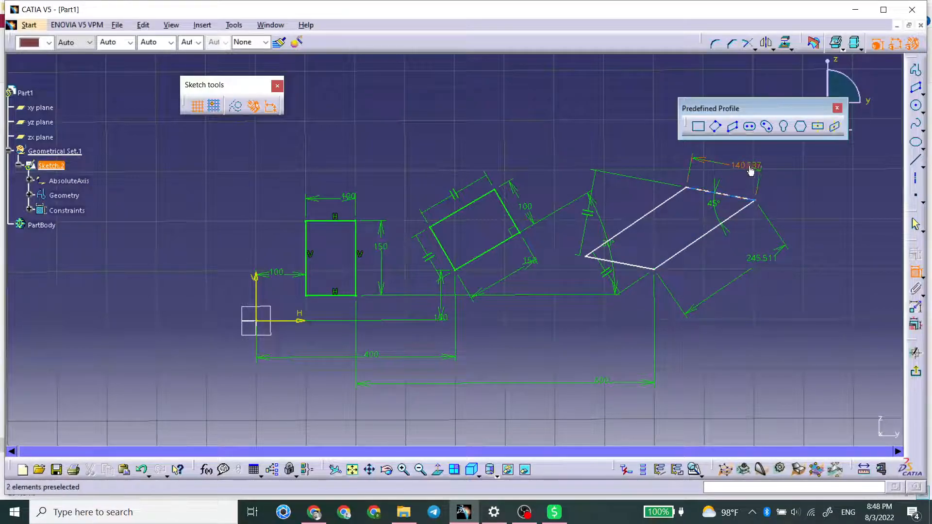
Set the parallelogram's long side to 150 mm and its short side to 100 mm
double_click(766, 256)
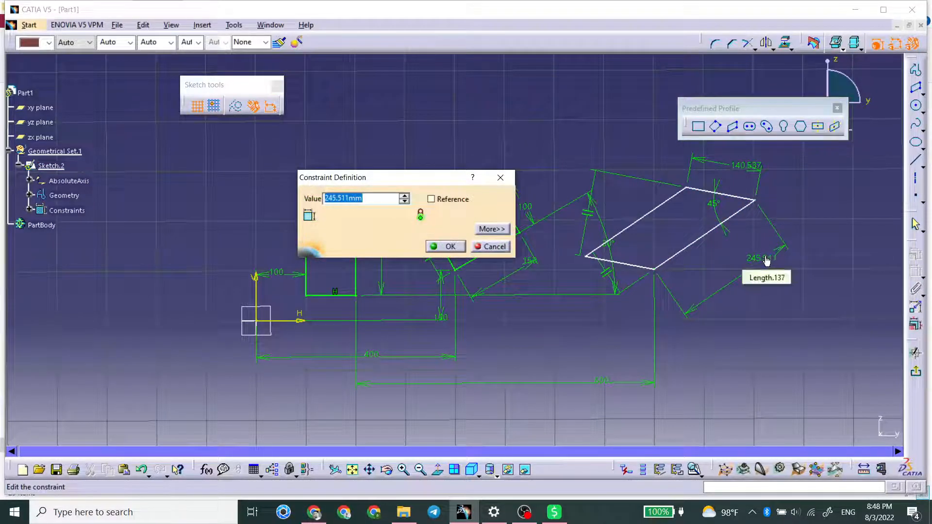
text(150)
key(Return)
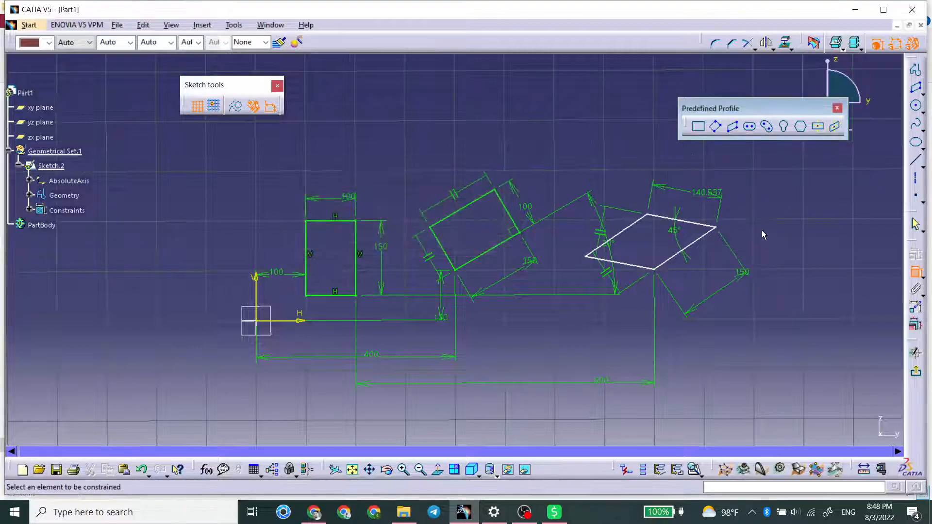
double_click(704, 199)
text(100)
key(Return)
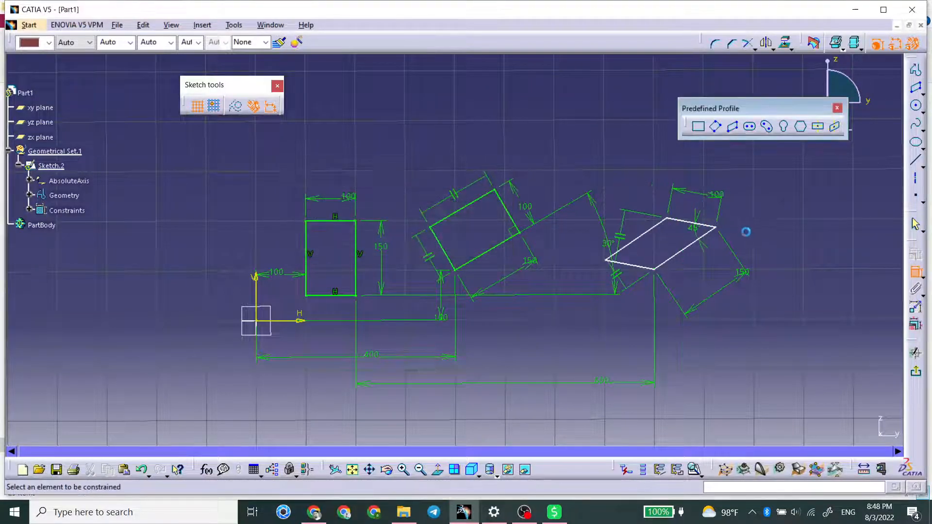
Constrain the angle between the parallelogram's lower long side and the first rectangle's bottom edge to 45°
click(682, 250)
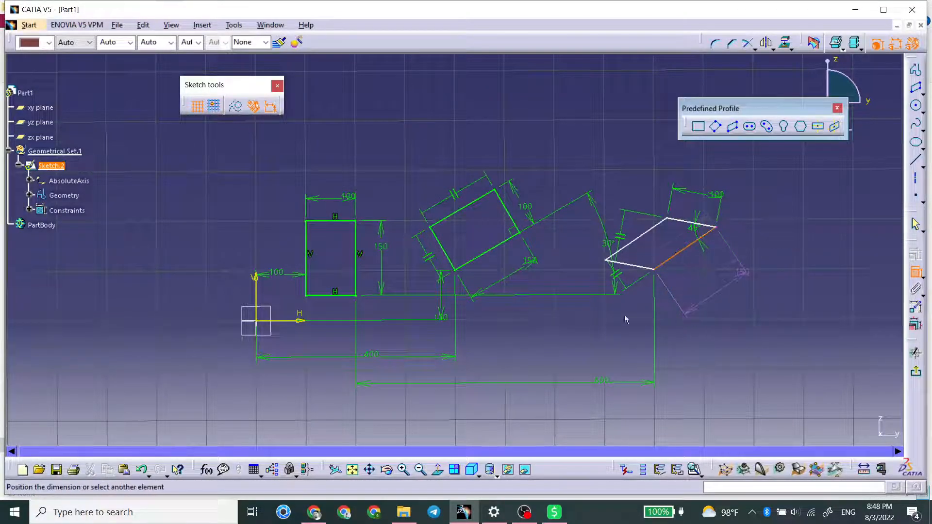
click(360, 295)
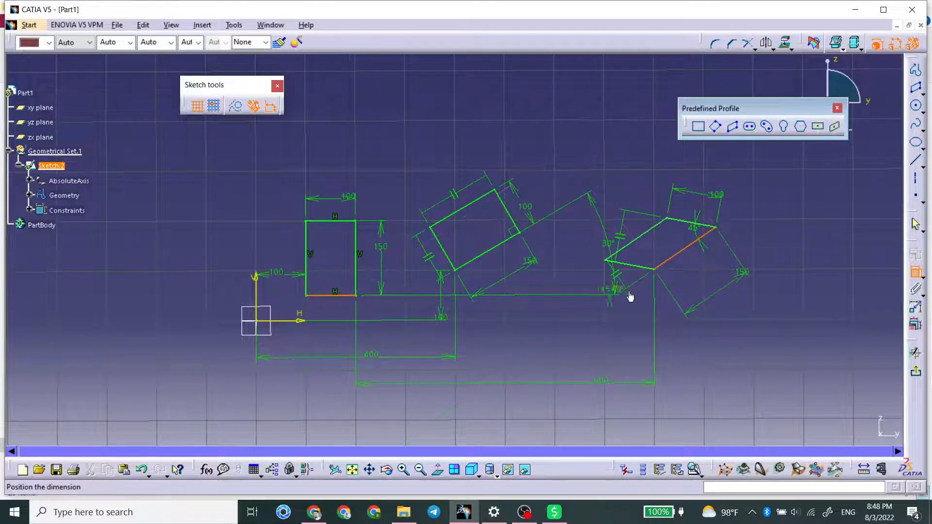
click(810, 244)
double_click(809, 245)
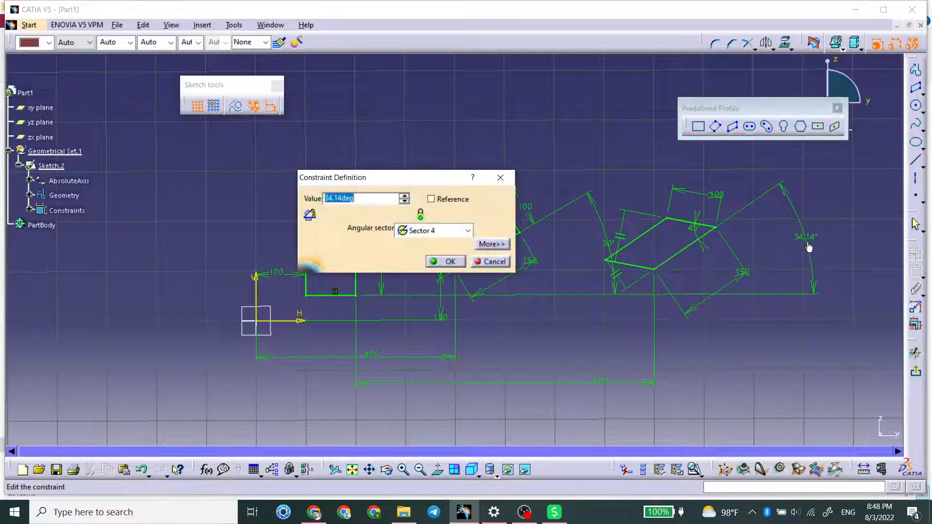
text(45)
key(Return)
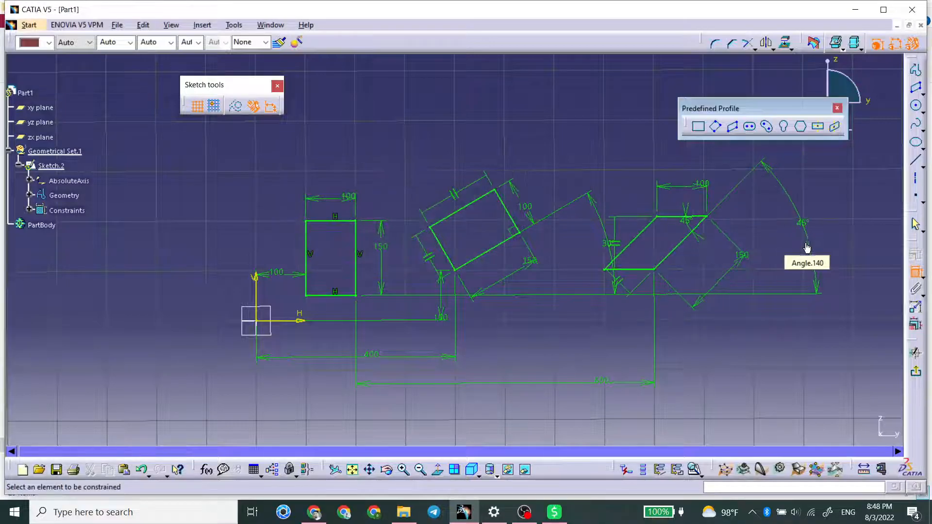
Set the angle between the parallelogram's lower long side and the first rectangle's bottom edge to 30°
double_click(803, 226)
text(30)
key(Return)
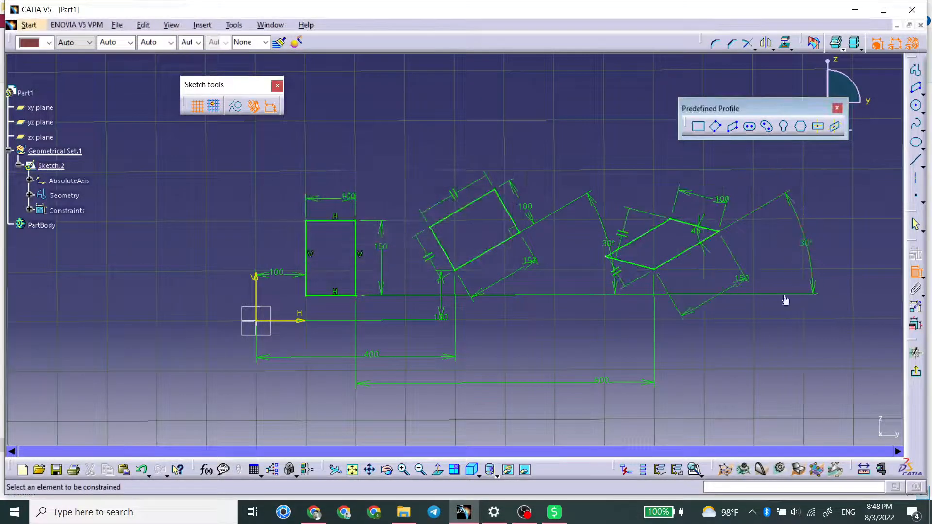
Draw a Centered Rectangle to the left of the vertical axis with a height of 150 mm and a width of 200 mm
mouse_move(651, 334)
middle_down()
mouse_move(633, 304)
mouse_move(635, 364)
middle_up()
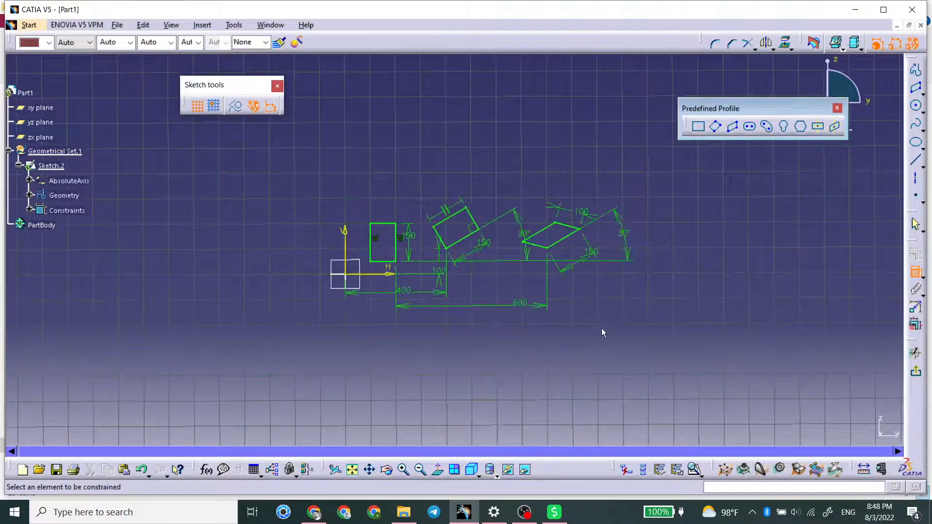
mouse_move(586, 327)
middle_down()
mouse_move(782, 313)
mouse_move(732, 333)
mouse_move(745, 300)
middle_up()
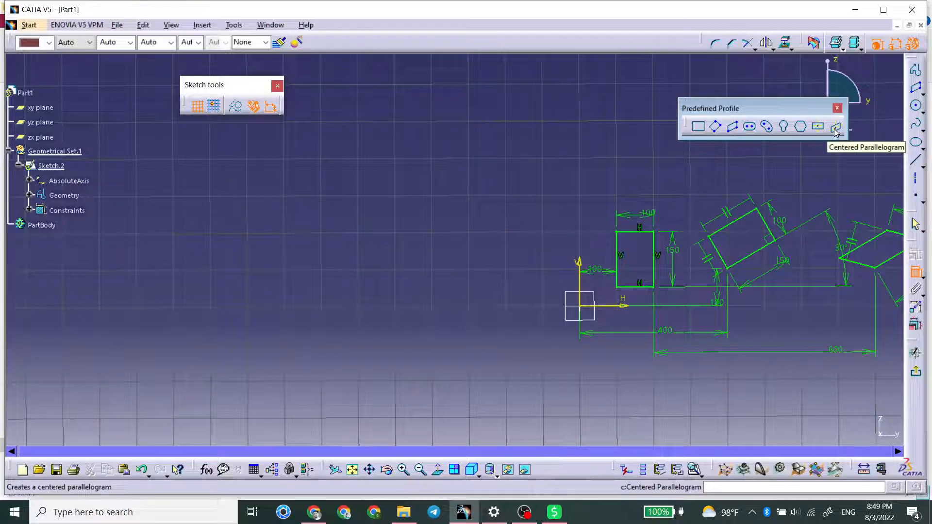
middle_drag(826, 212, 727, 216)
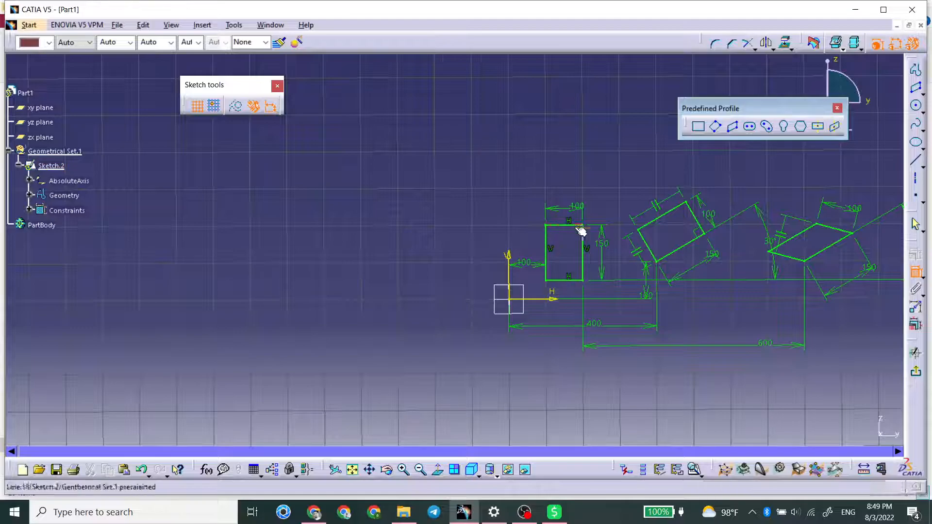
middle_drag(763, 251, 692, 259)
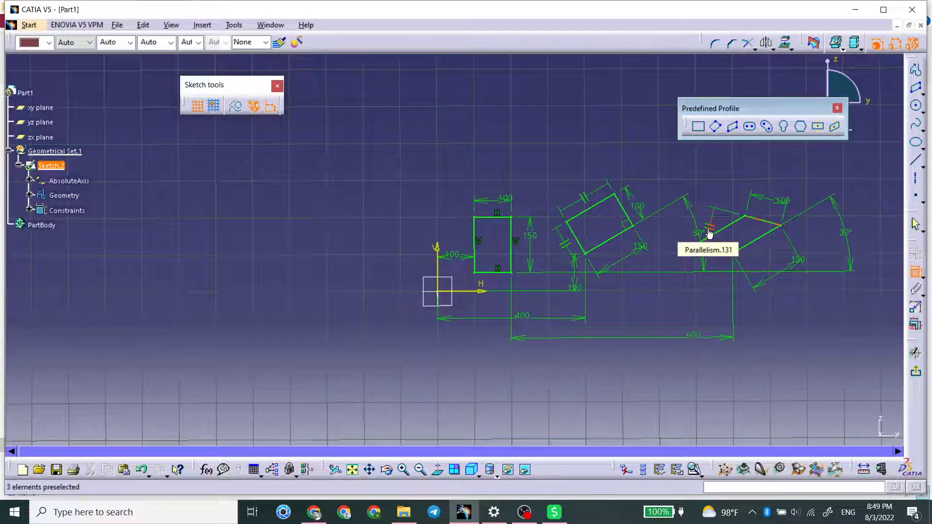
click(818, 127)
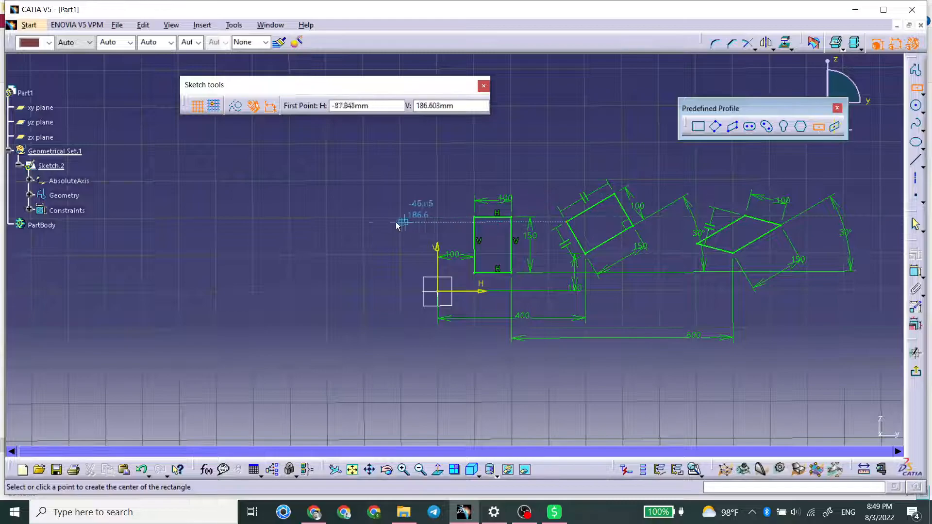
click(344, 230)
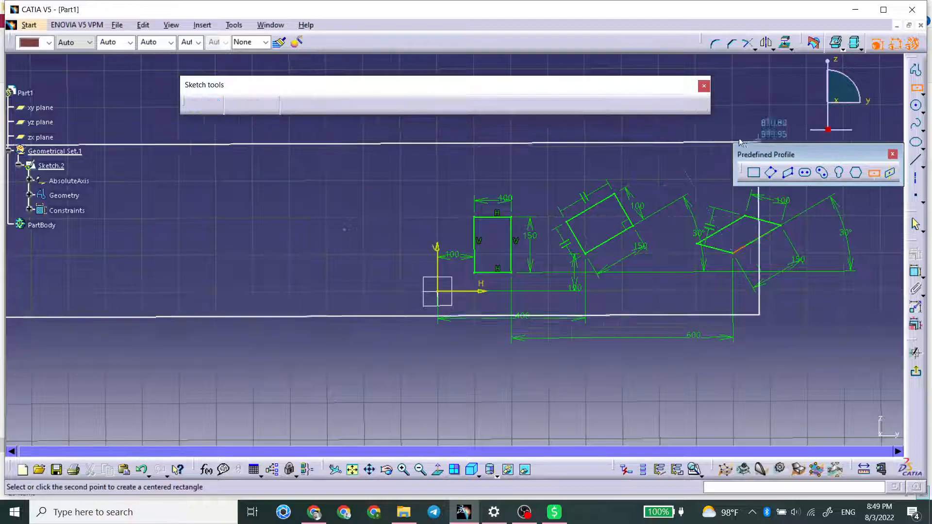
click(600, 108)
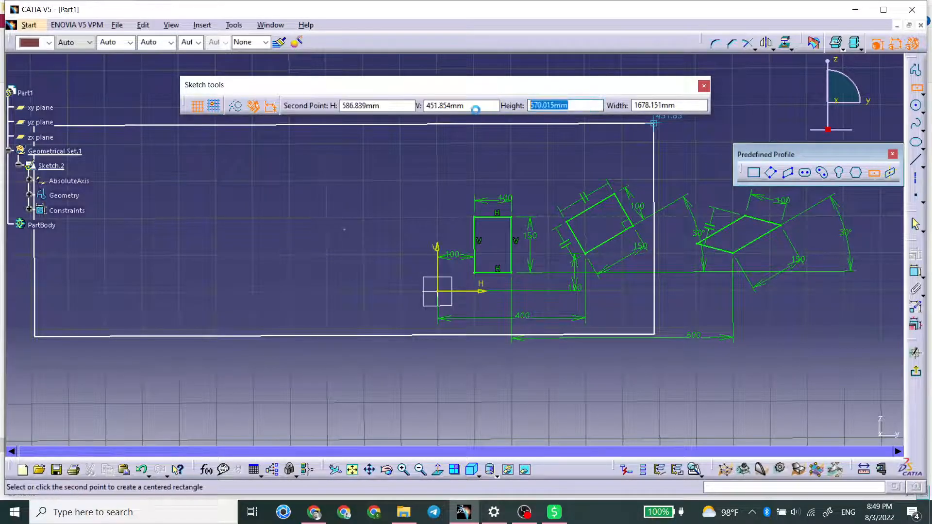
text(150)
key(Return)
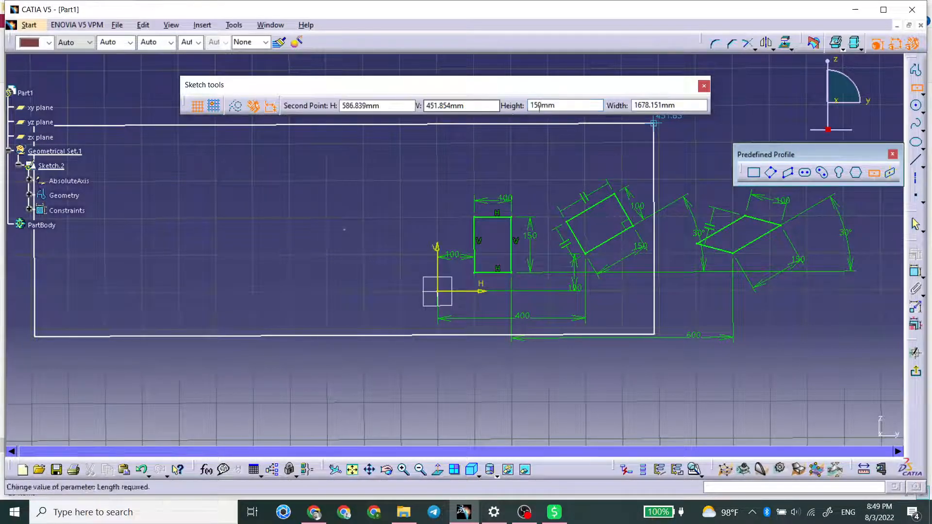
click(655, 105)
text(20)
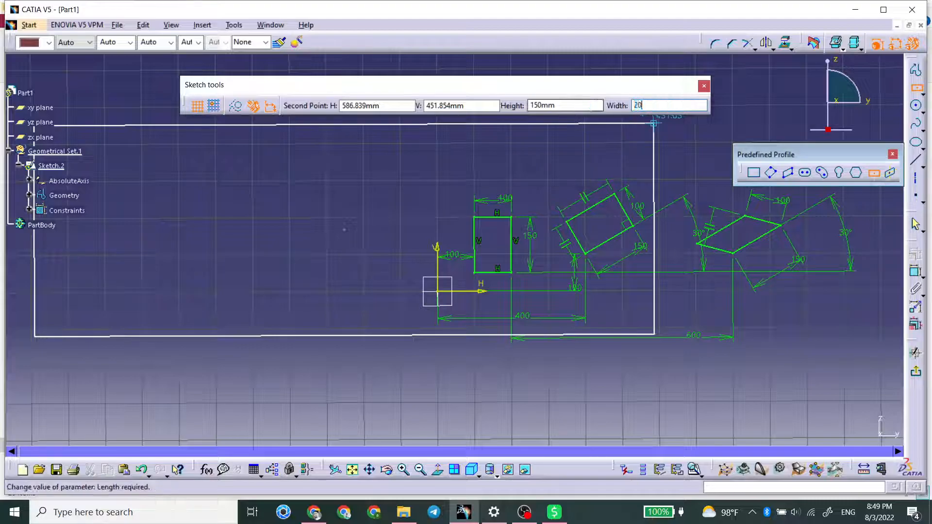
text(0)
key(Return)
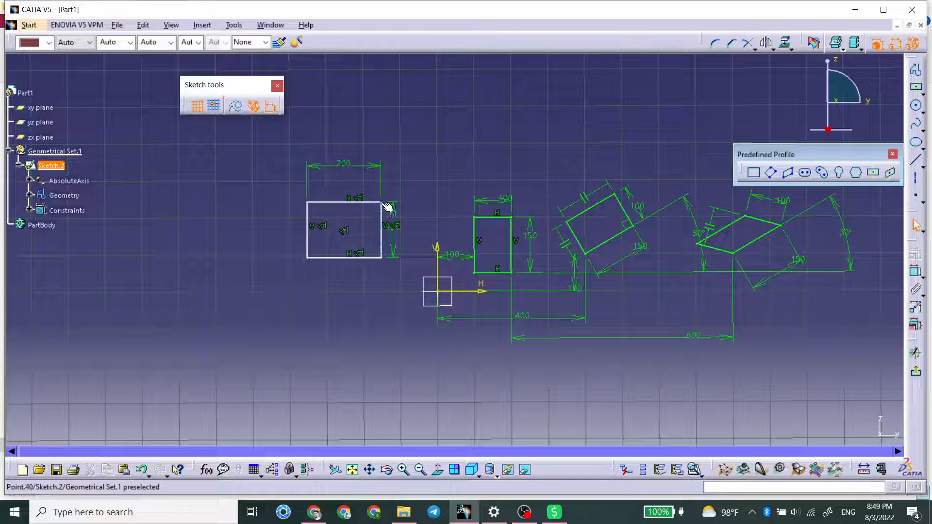
Move the centered rectangle slightly farther from the origin by its centre point and constrain that point 300 mm from the vertical axis
click(403, 188)
drag(403, 187, 321, 223)
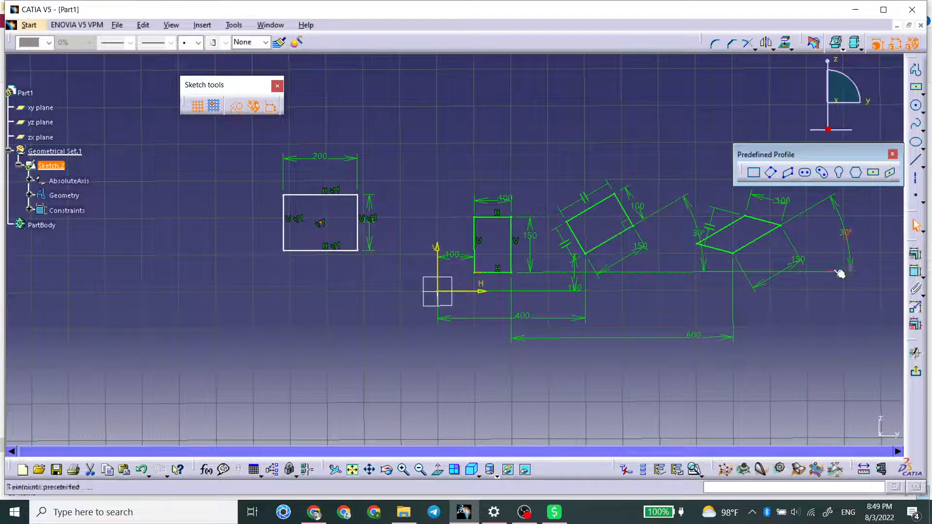
click(916, 272)
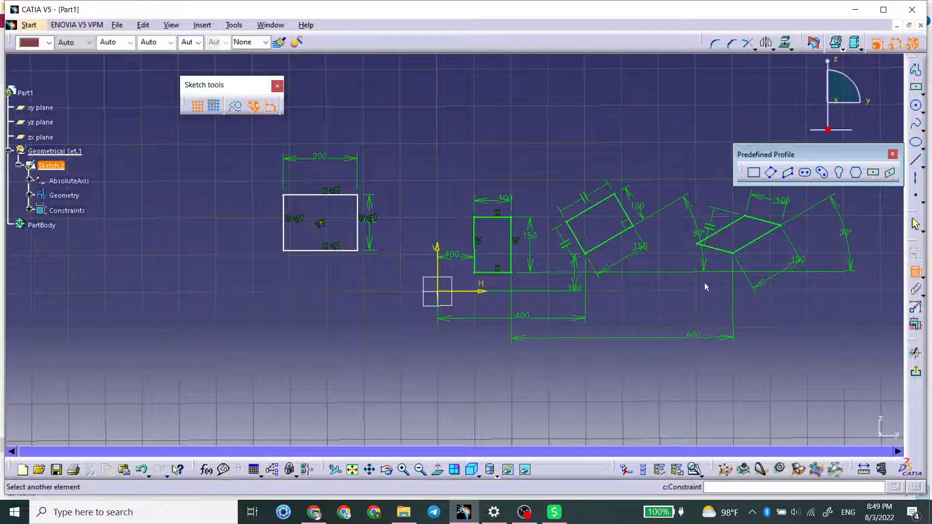
click(442, 261)
click(371, 356)
double_click(375, 356)
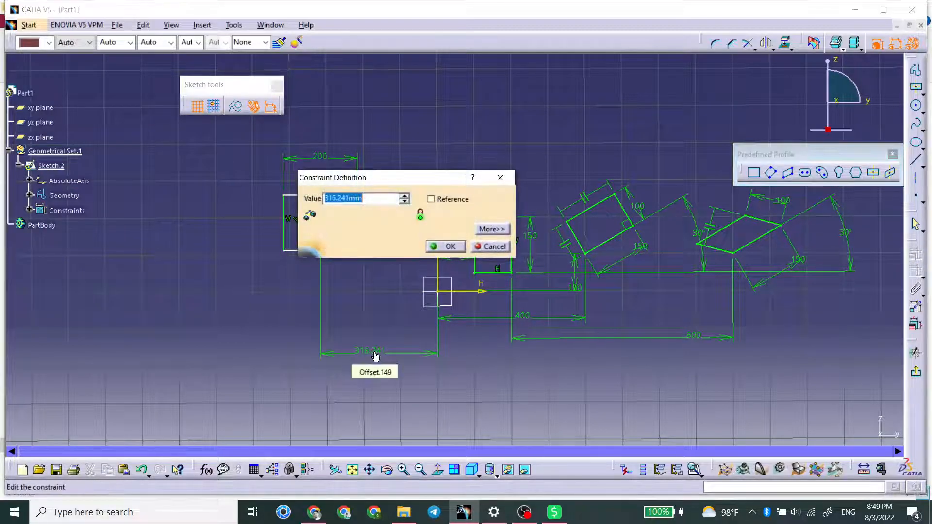
click(434, 248)
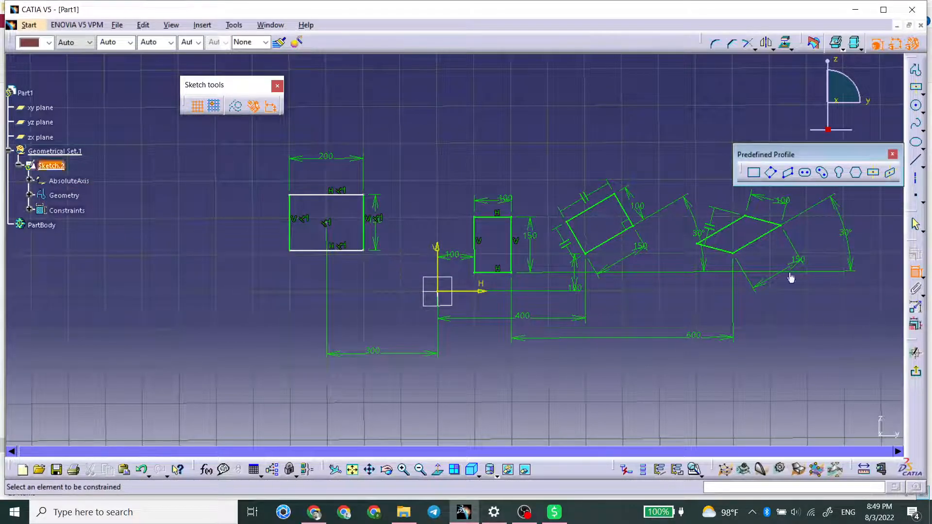
Constrain the centered rectangle's centre point 150 mm from the horizontal axis
click(478, 291)
click(327, 223)
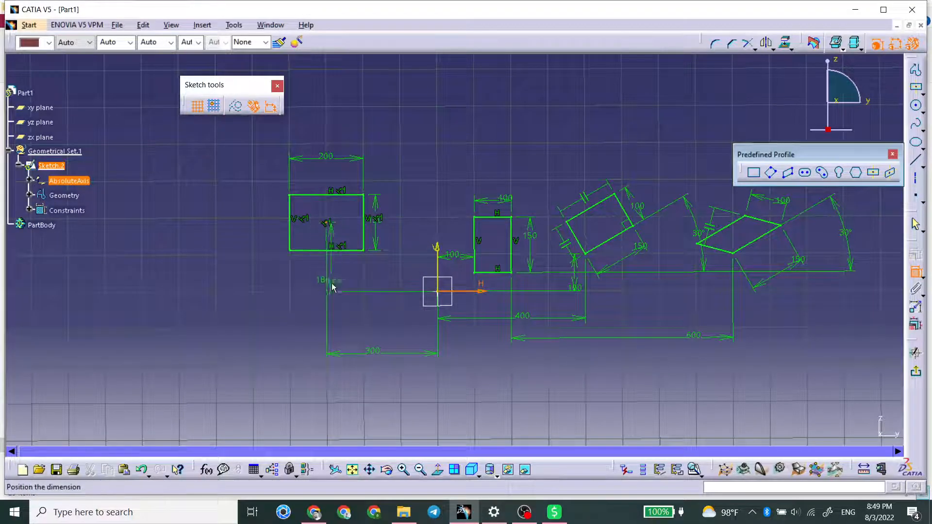
click(253, 262)
double_click(253, 261)
text(1)
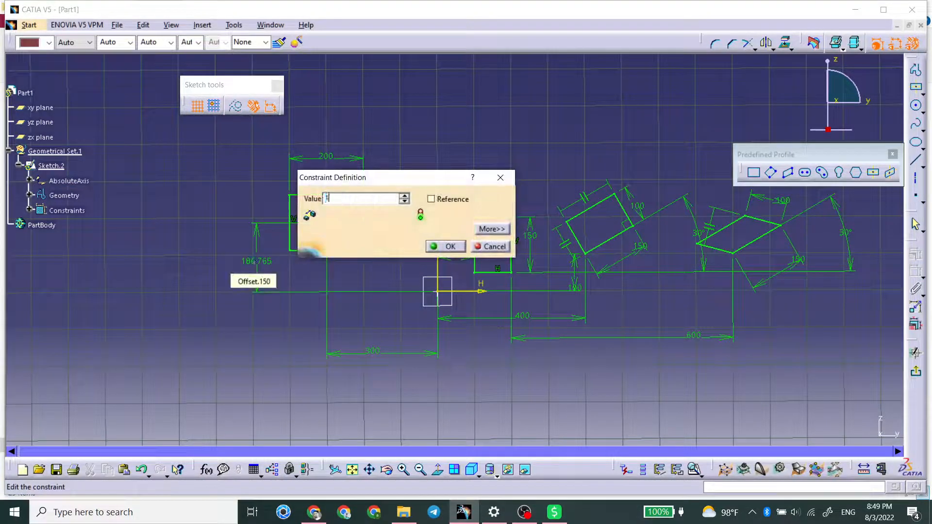
text(50)
key(Return)
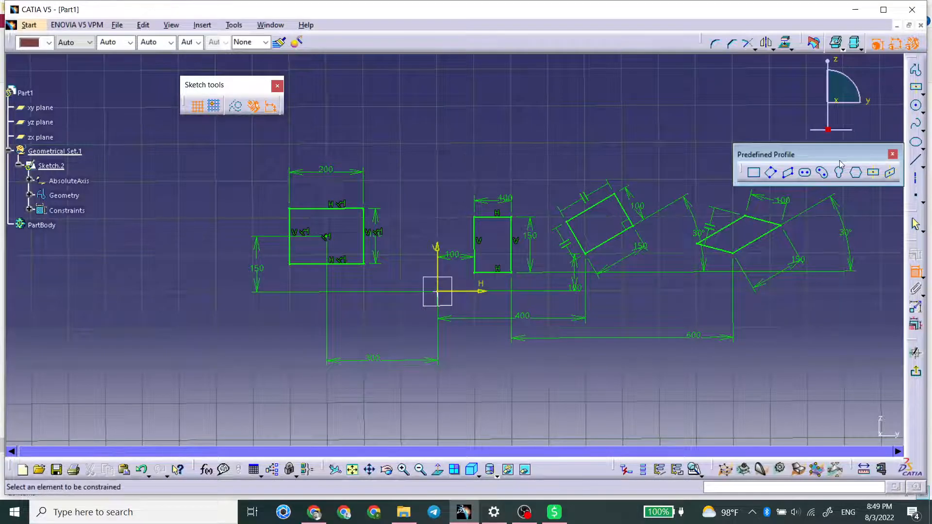
click(890, 172)
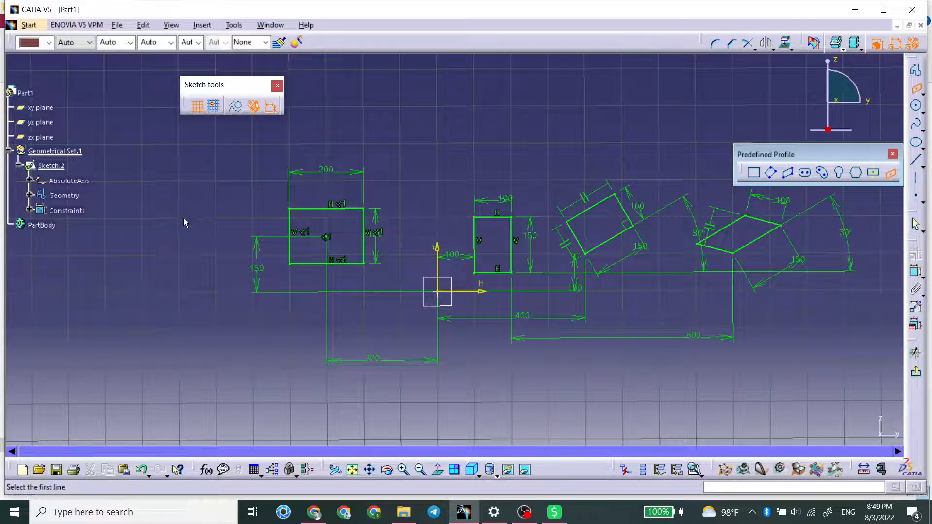
middle_drag(185, 219, 391, 228)
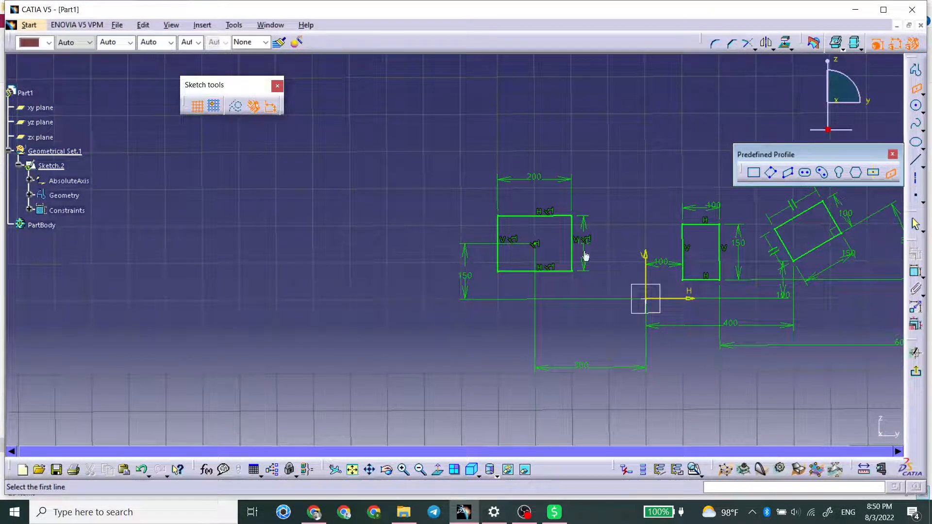
click(892, 173)
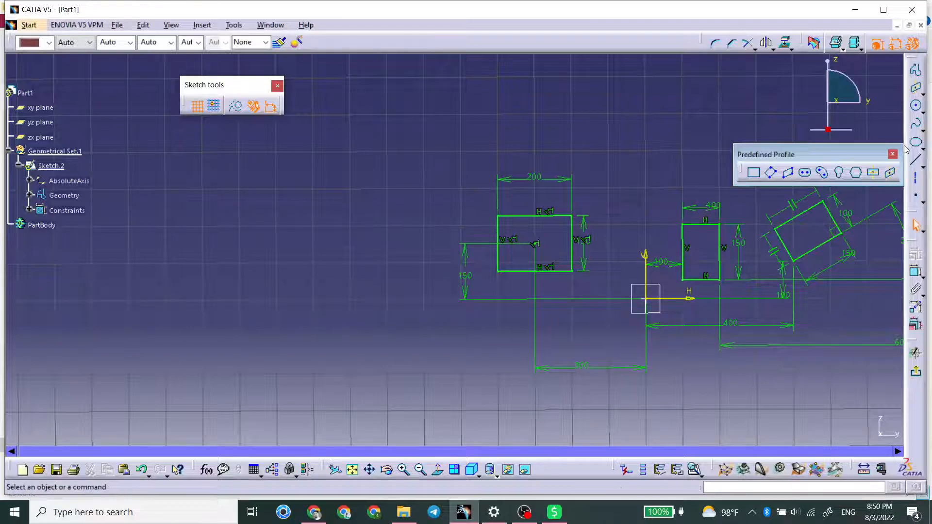
middle_drag(530, 243, 259, 235)
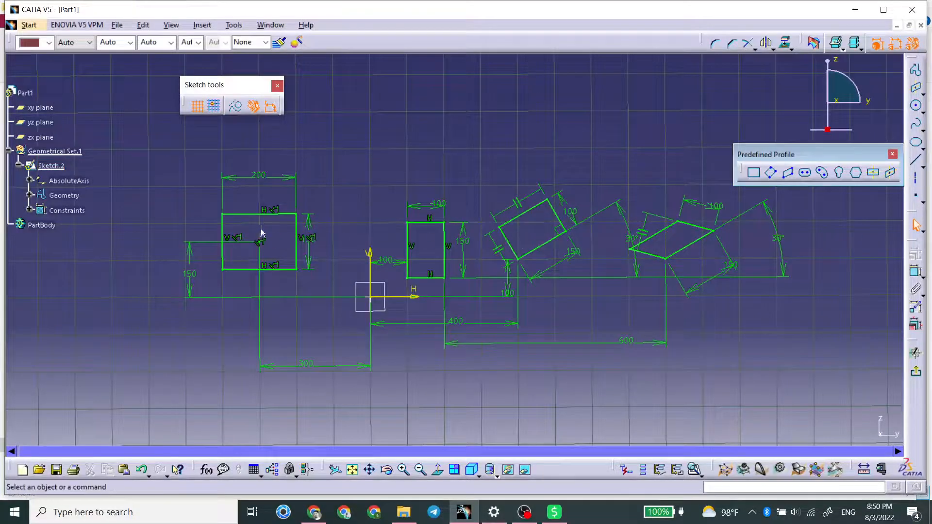
click(274, 214)
drag(319, 150, 210, 282)
click(897, 174)
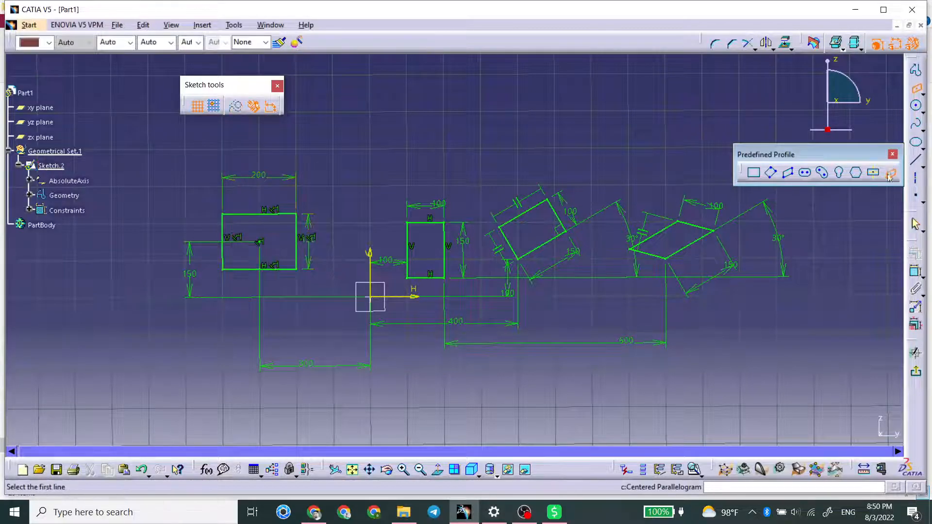
mouse_move(248, 183)
middle_down()
mouse_move(354, 208)
mouse_move(372, 270)
mouse_move(374, 247)
middle_up()
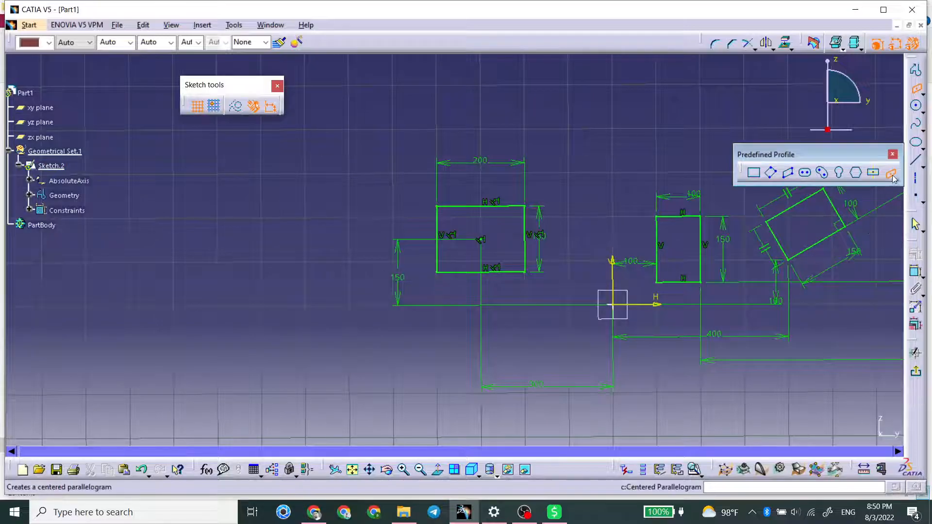
click(605, 222)
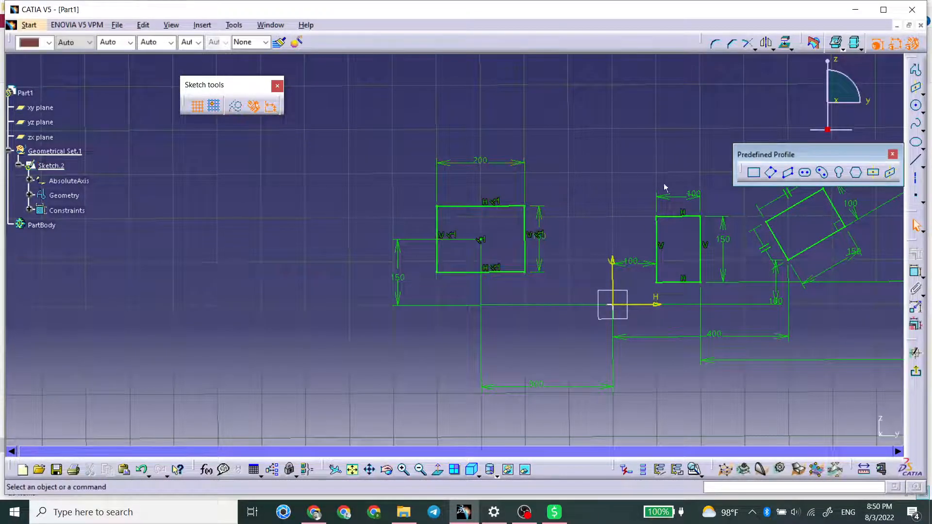
Draw a horizontal Elongated Hole to the left of the centered rectangle, with about 281 mm between centres and a radius of about 97 mm
click(806, 173)
mouse_move(481, 206)
middle_down()
mouse_move(576, 251)
mouse_move(400, 260)
middle_up()
click(350, 253)
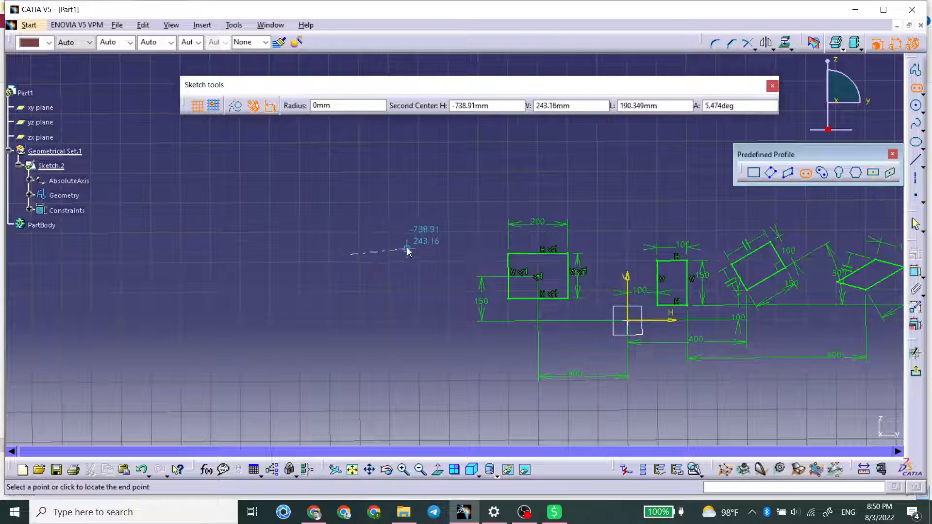
click(435, 254)
click(449, 228)
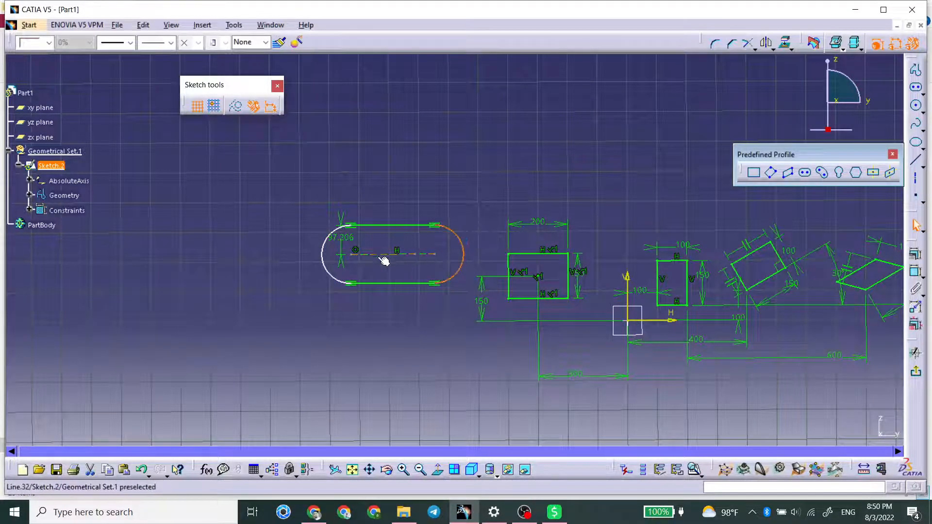
click(323, 254)
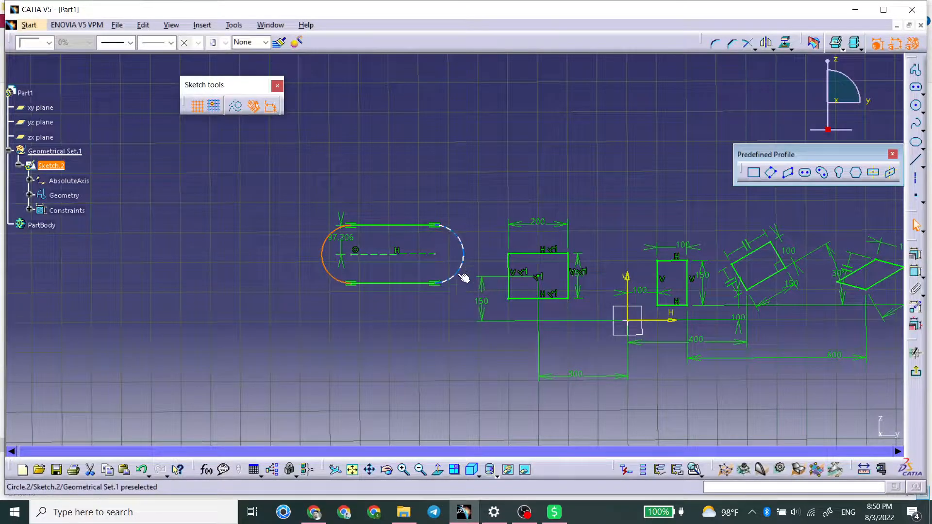
click(437, 190)
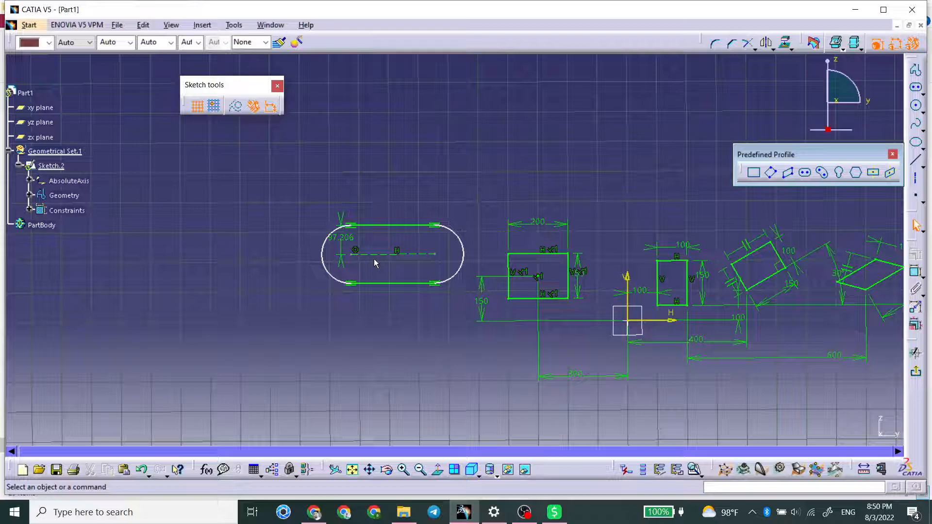
Set the elongated hole's radius to 10 mm
click(335, 238)
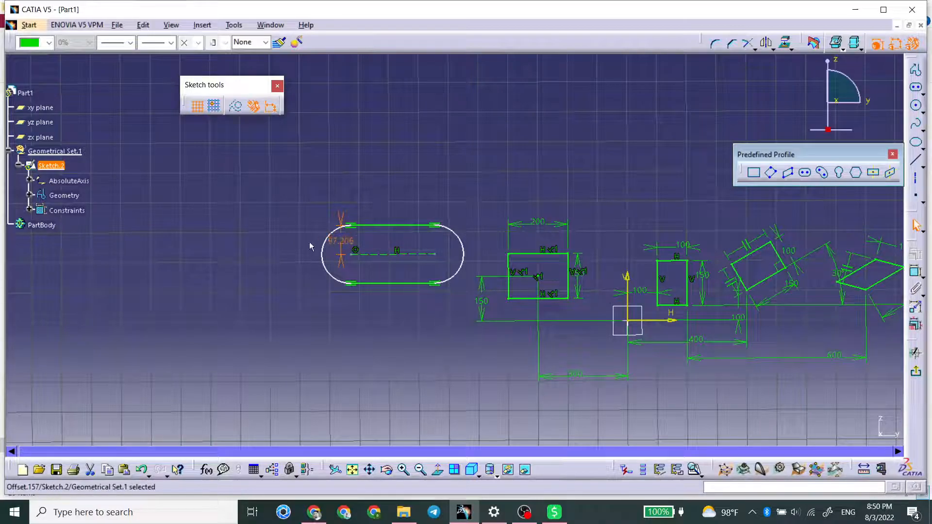
double_click(345, 245)
text(10)
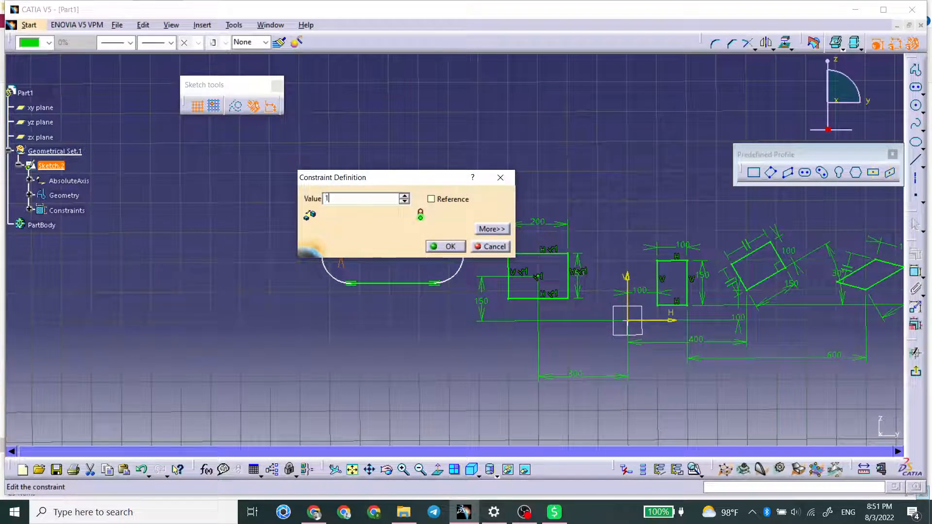
key(Return)
mouse_move(371, 289)
middle_down()
mouse_move(393, 208)
mouse_move(504, 180)
middle_up()
click(372, 290)
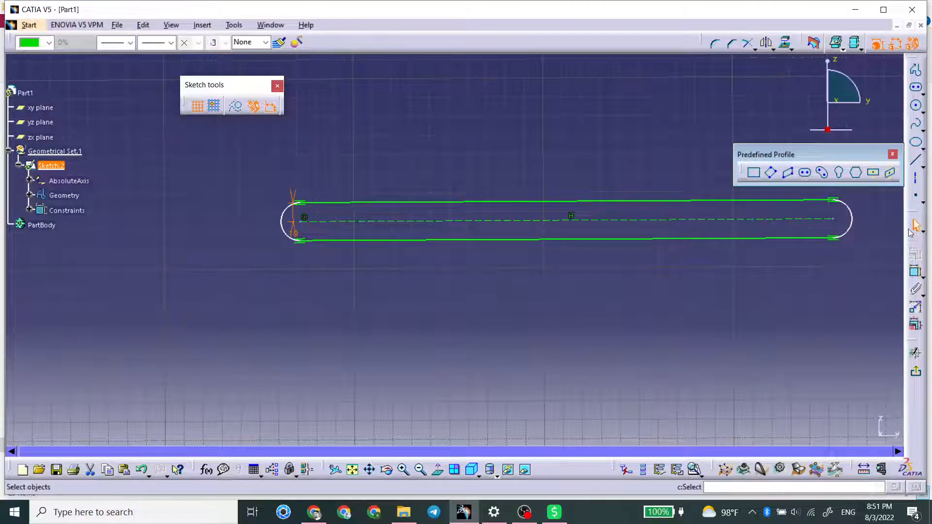
Constrain the length of the elongated hole's upper straight edge to 200 mm
click(916, 272)
click(609, 201)
click(606, 154)
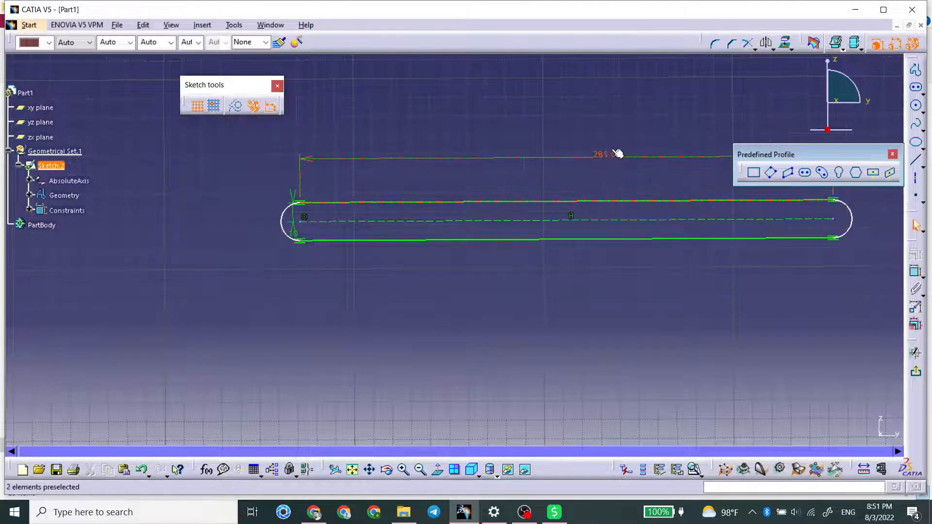
double_click(611, 155)
text(200)
key(Return)
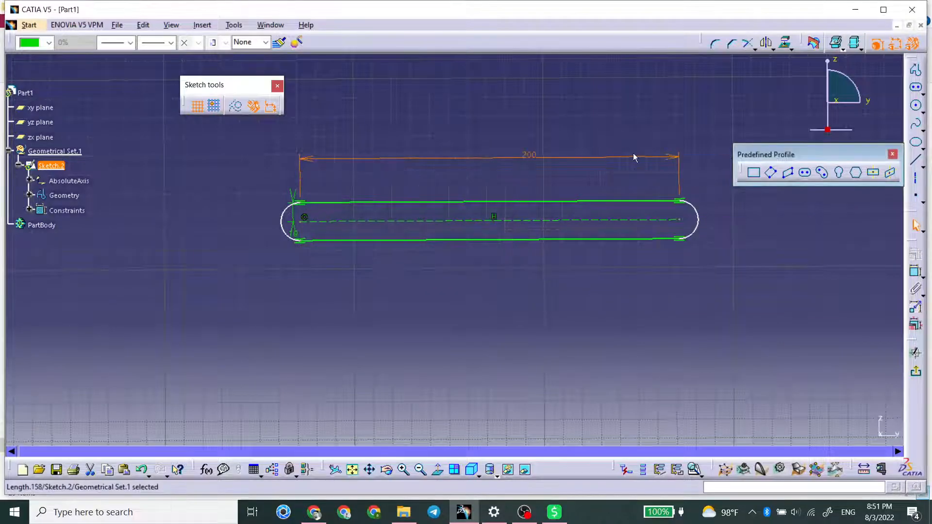
Dimension the horizontal distance from the elongated hole's right end arc to the vertical axis
mouse_move(662, 248)
mouse_down()
mouse_move(699, 236)
mouse_move(658, 237)
mouse_up()
middle_drag(688, 255, 592, 284)
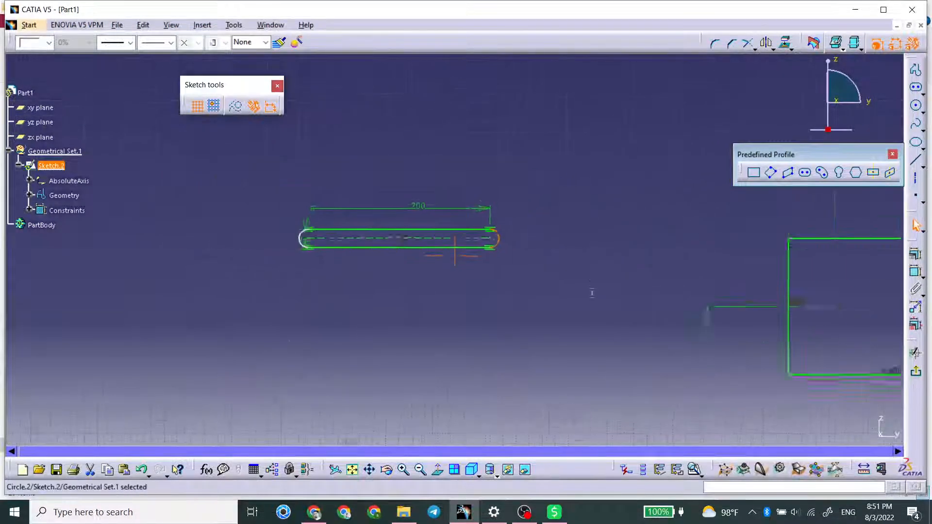
click(916, 272)
click(471, 251)
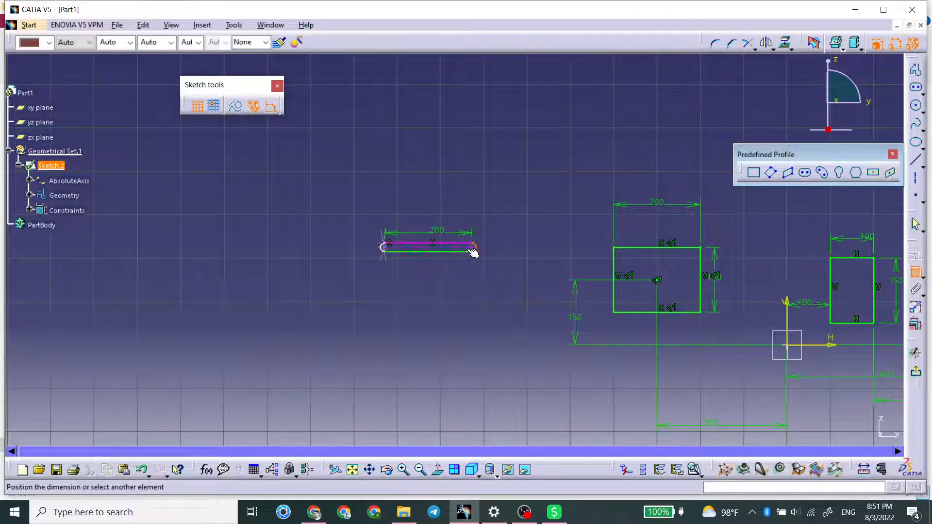
click(786, 314)
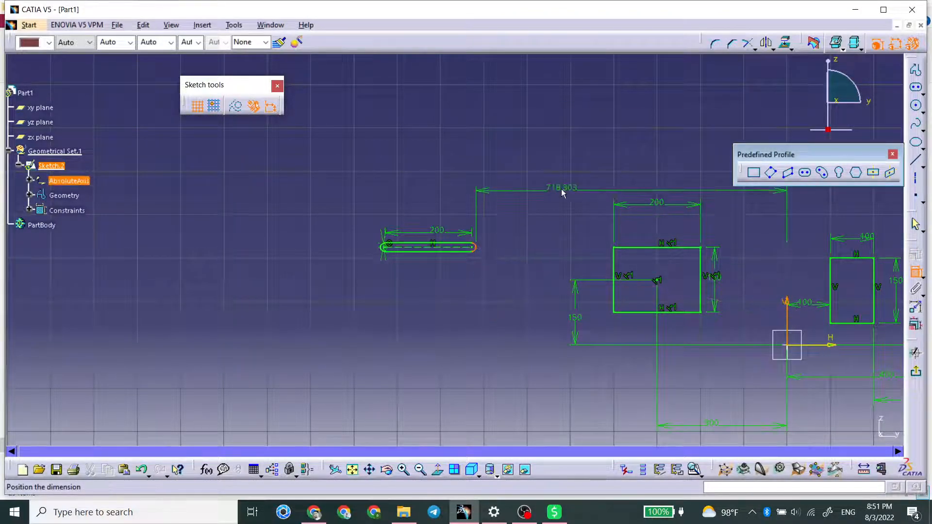
click(571, 178)
Try to move the elongated hole and compare its centreline with the centered rectangle's top edge
drag(472, 248, 512, 275)
drag(441, 247, 447, 273)
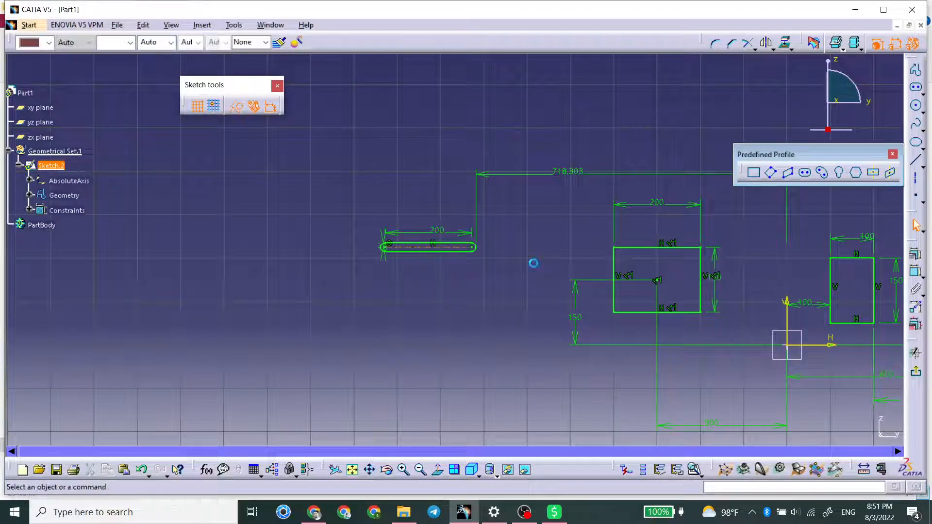
middle_drag(528, 267, 477, 260)
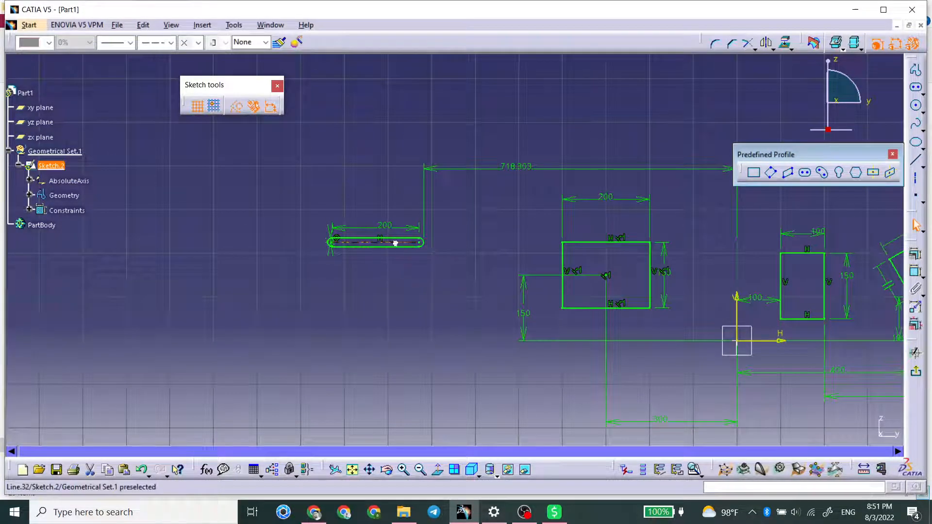
ctrl+click(599, 242)
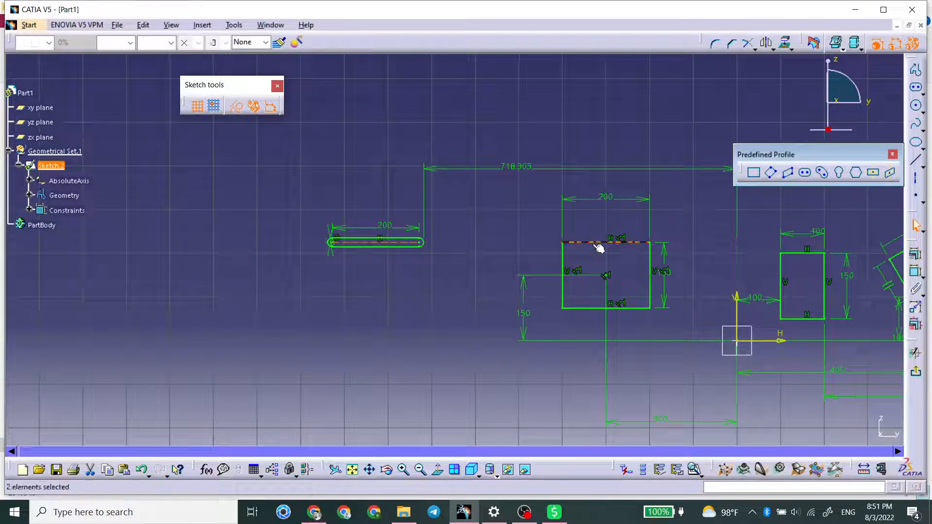
click(491, 241)
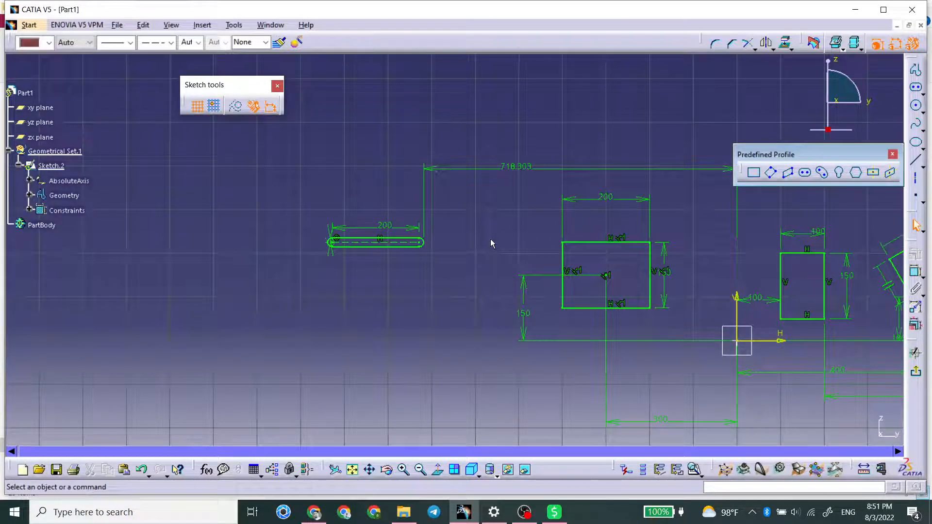
Draw a Cylindrical Elongated Hole above the first rectangle with a centre-arc radius of about 152 mm and an end radius of about 24 mm
click(918, 93)
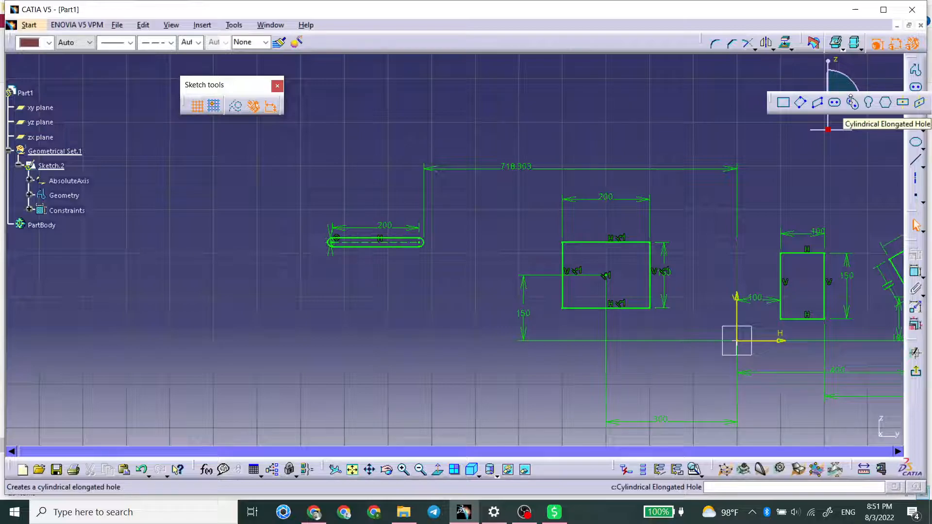
click(851, 101)
middle_drag(661, 154, 503, 288)
middle_drag(606, 262, 451, 194)
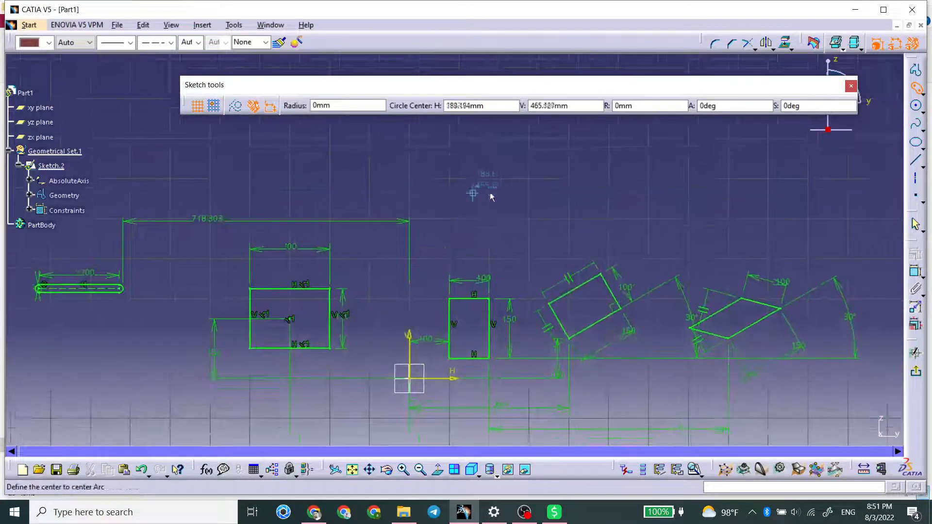
click(510, 217)
click(557, 175)
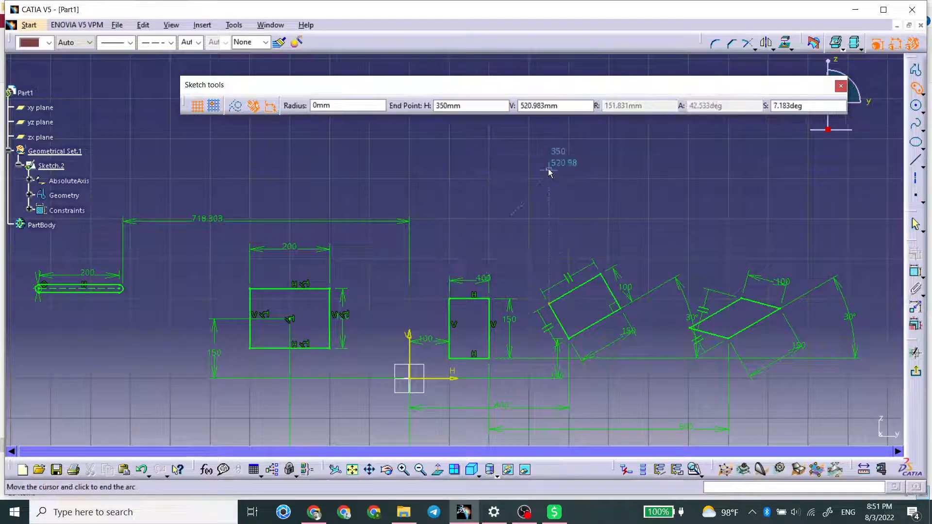
click(475, 164)
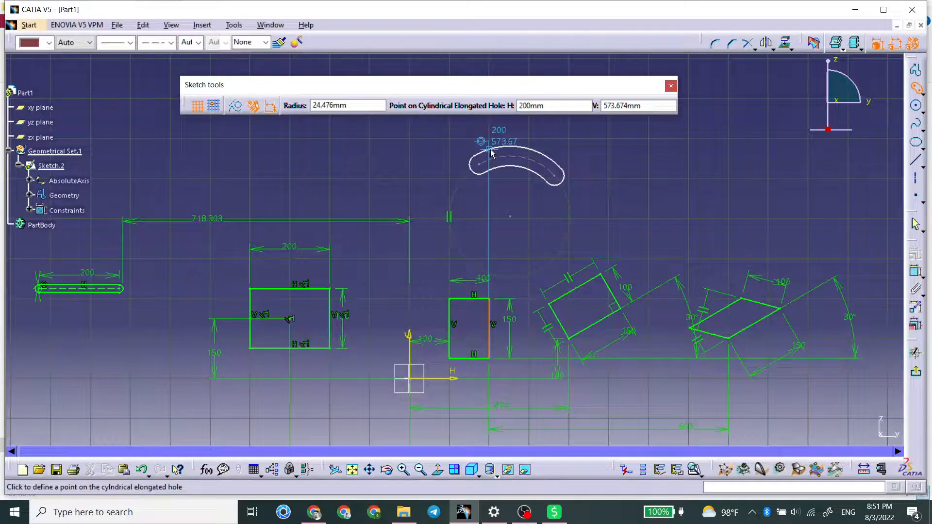
click(490, 153)
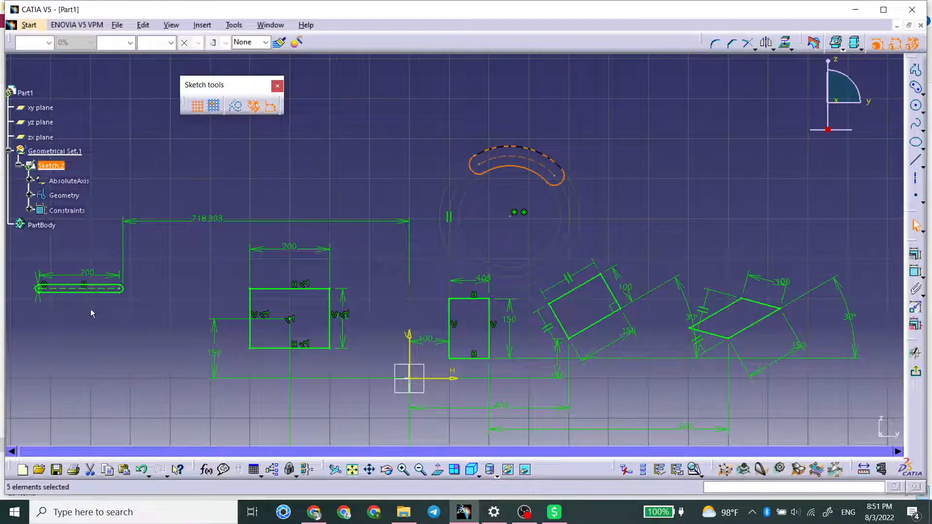
click(425, 158)
Dimension the radius of the cylindrical elongated hole's dashed centre arc
click(915, 272)
click(541, 165)
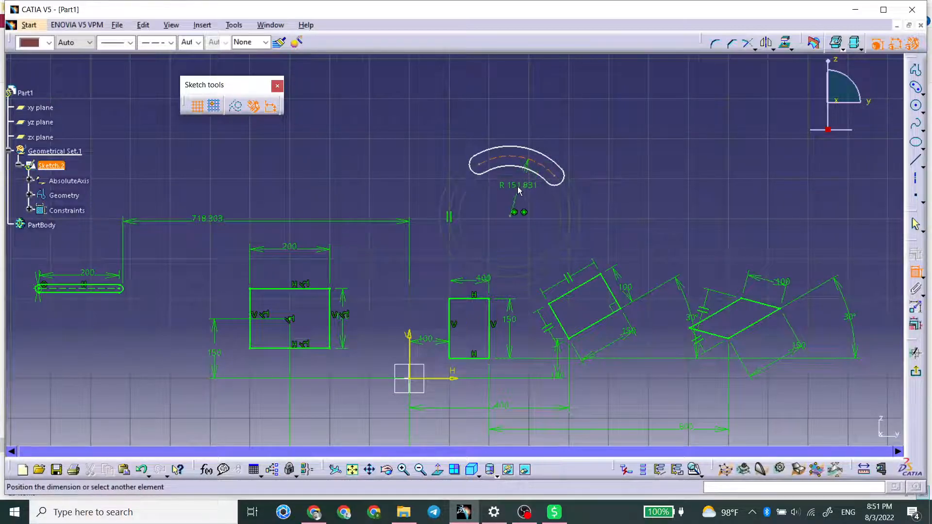
click(518, 187)
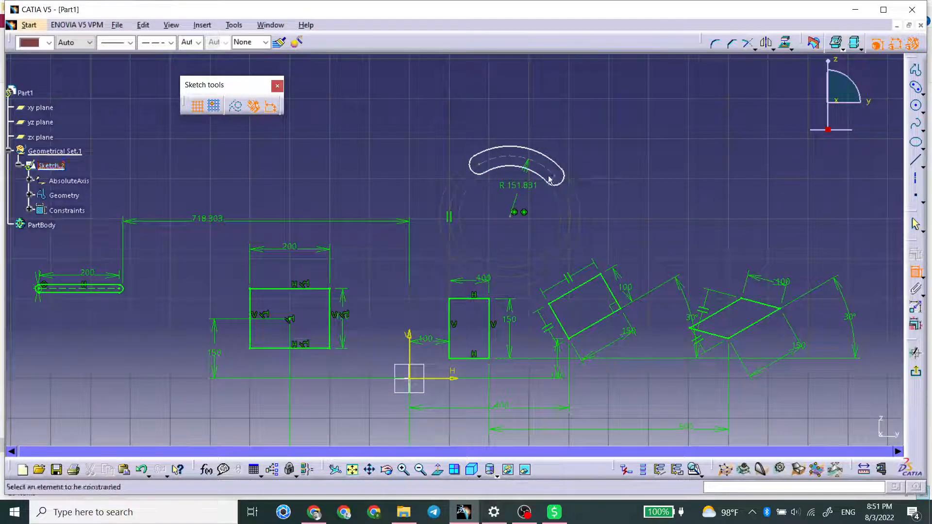
Try to dimension the radius of the cylindrical elongated hole's right end arc
click(554, 161)
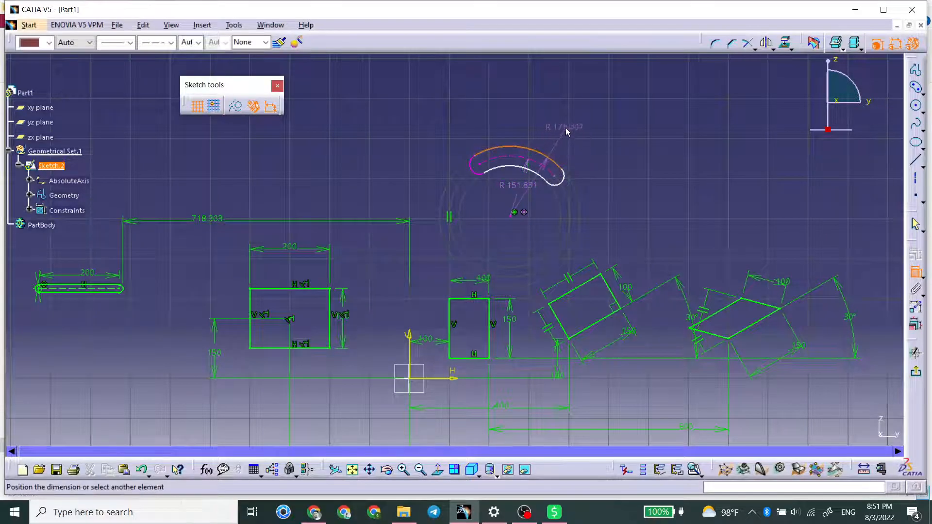
click(536, 180)
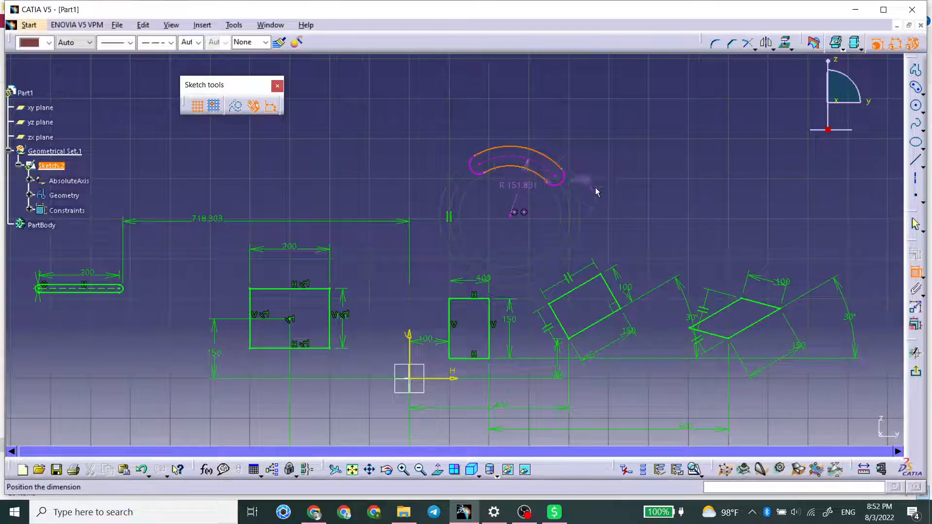
double_click(915, 272)
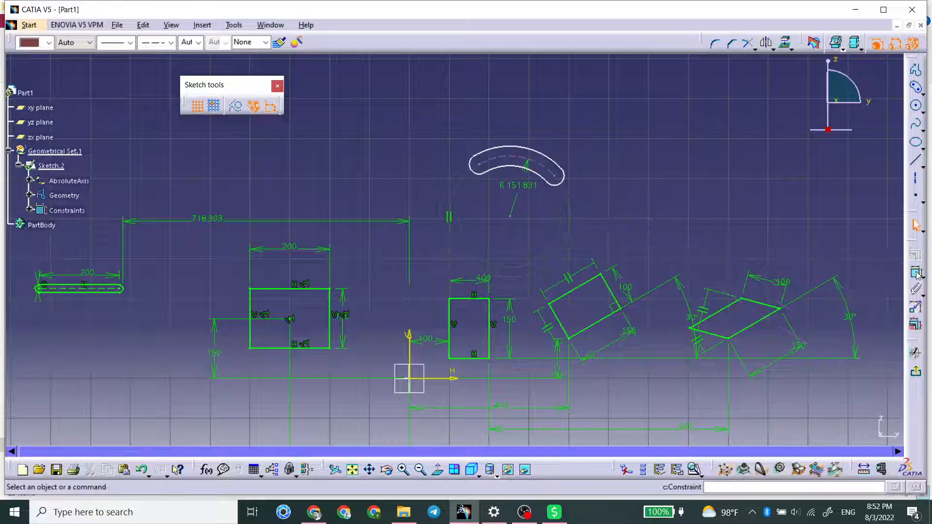
click(563, 182)
click(622, 188)
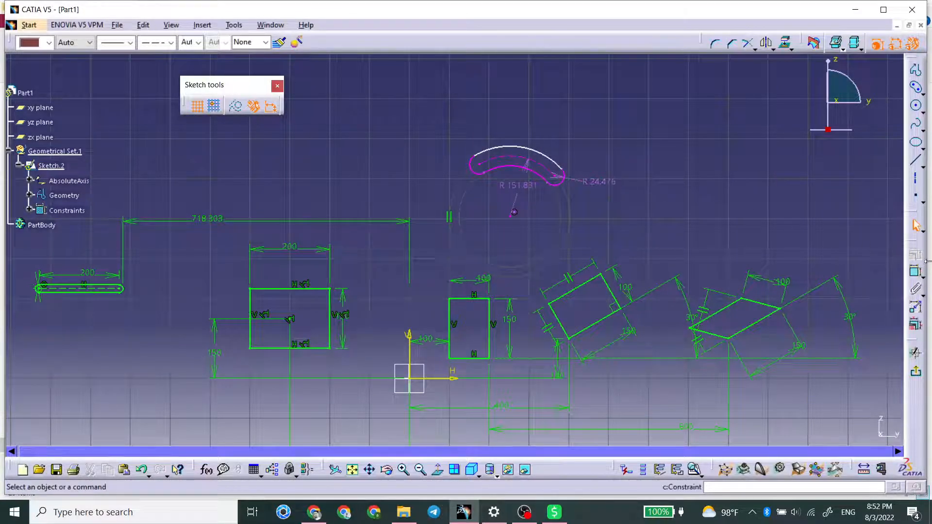
Delete the radius dimension on the cylindrical elongated hole's right end arc
key(Escape)
click(921, 275)
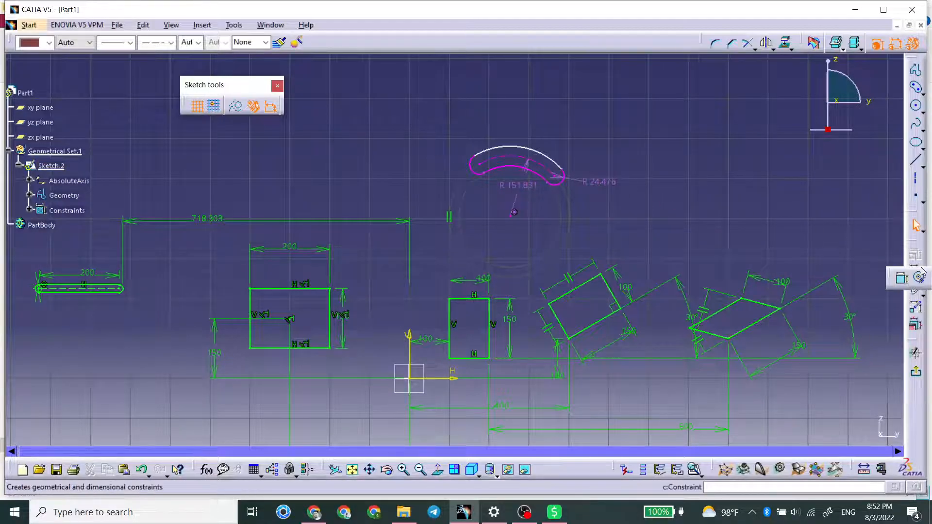
click(603, 181)
key(Delete)
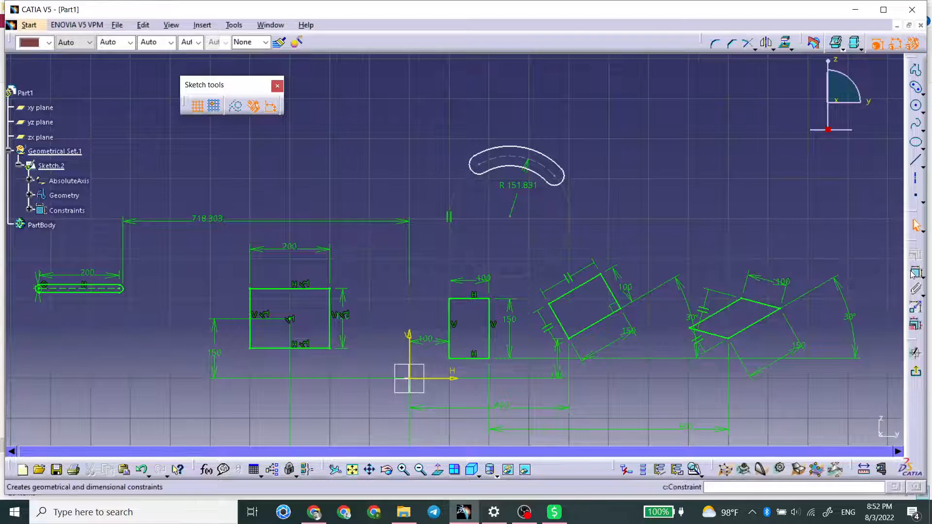
Dimension the curved hole's centre point from the vertical axis and delete the tangency constraint between its centre arc and the first rectangle's left edge
click(411, 355)
click(444, 258)
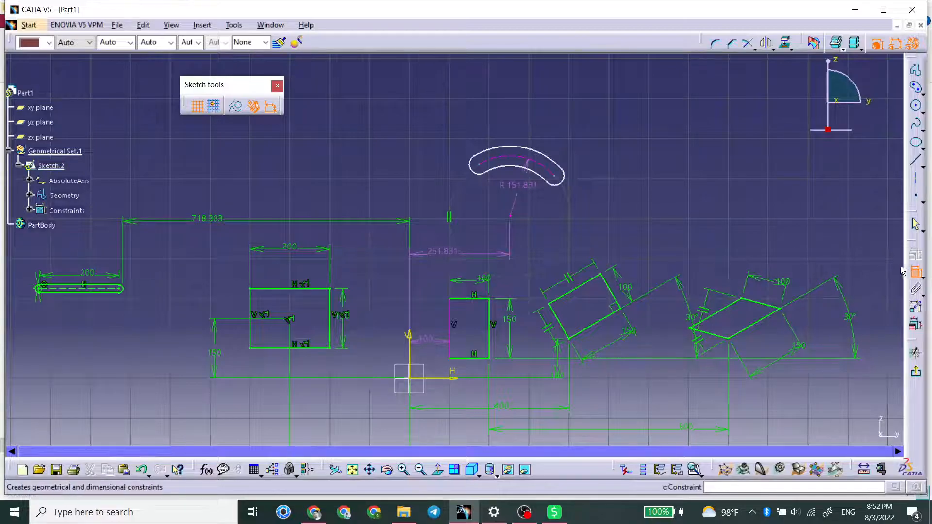
click(450, 216)
key(Delete)
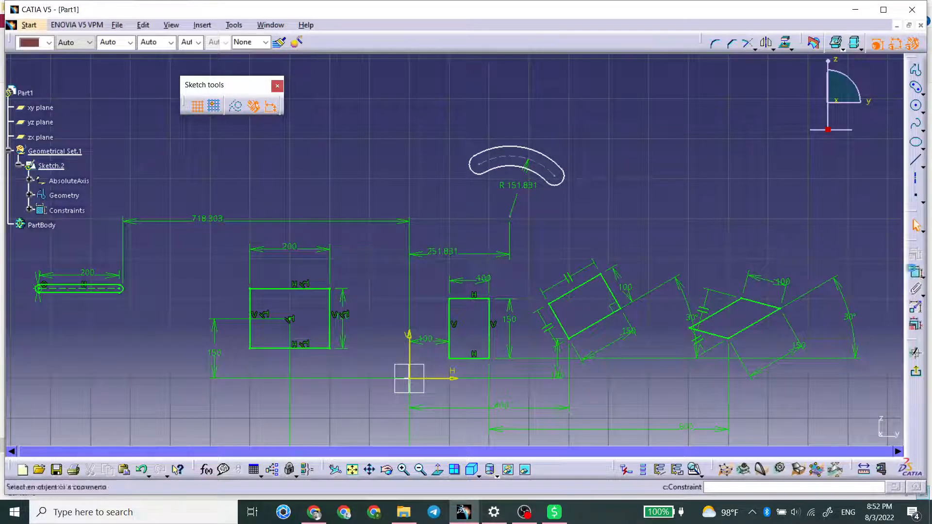
Dimension the curved hole's arc centre point from the horizontal axis and set the distance to 400 mm
click(509, 216)
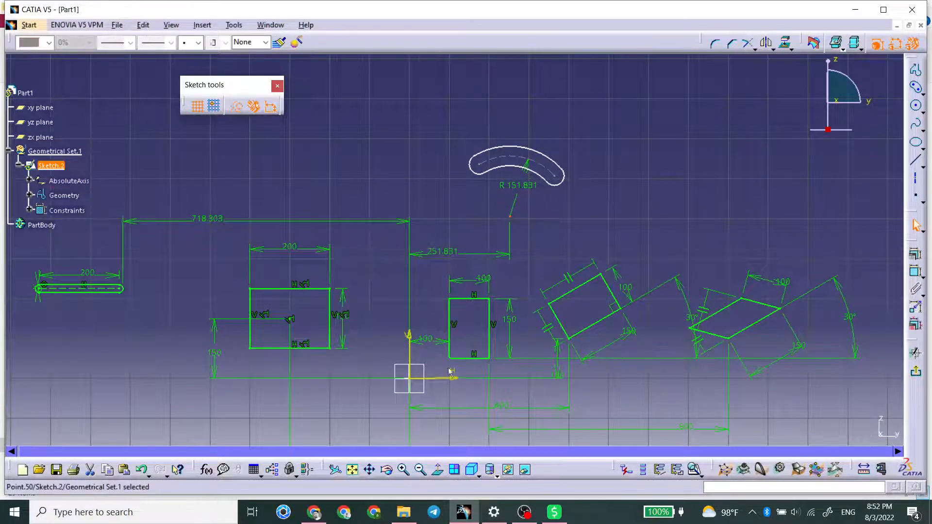
click(444, 378)
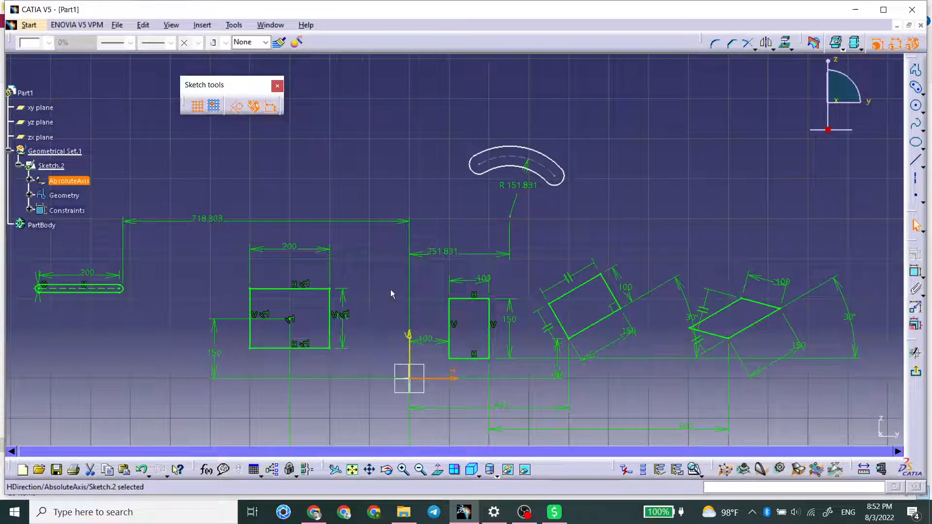
click(915, 272)
click(513, 218)
click(376, 246)
double_click(375, 244)
text(40)
key(Return)
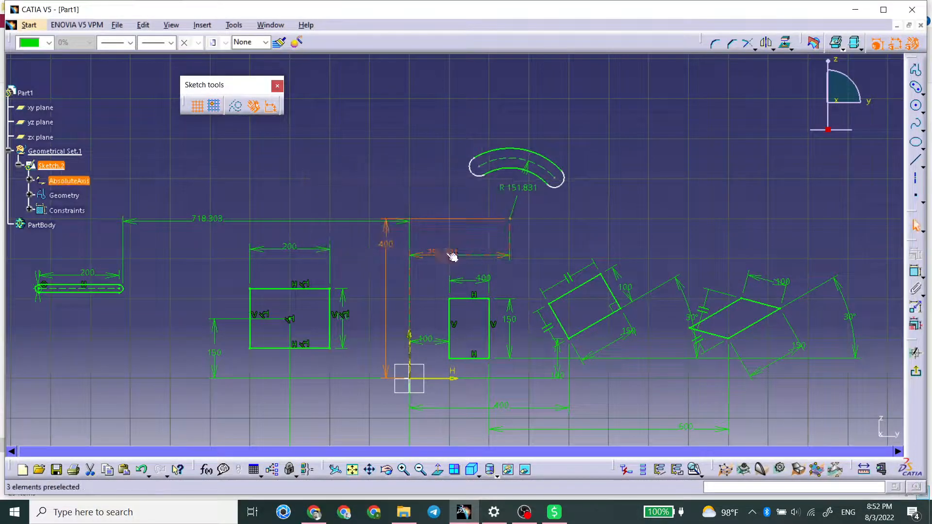
Set the curved hole's centre distance from the vertical axis to 250 mm and its centre arc radius to 150 mm
double_click(447, 252)
text(250)
key(Return)
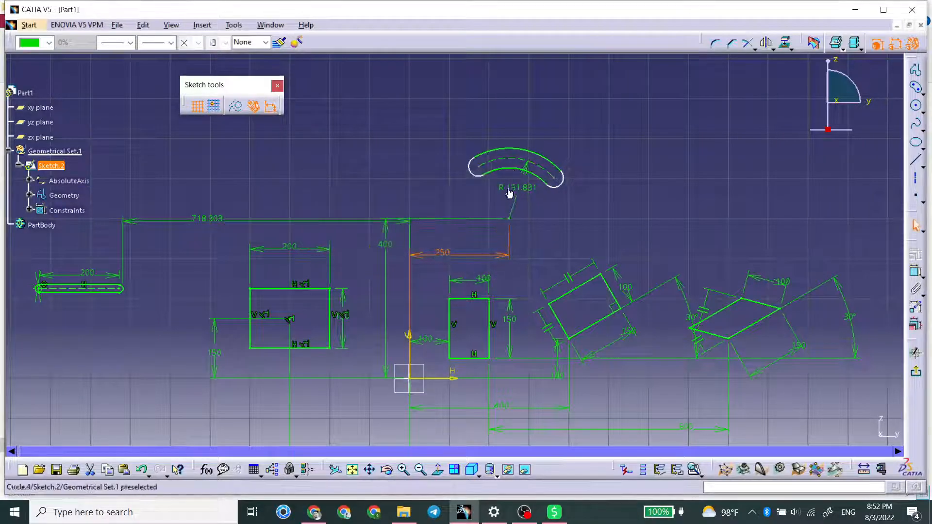
double_click(511, 187)
text(150)
key(Return)
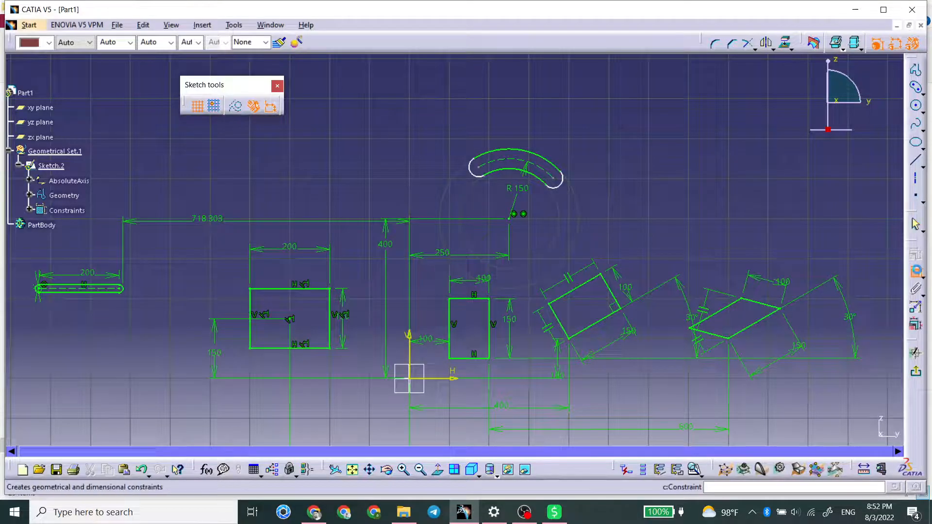
Try to add a second, driving radius dimension to the curved hole's dashed centre arc
middle_drag(515, 221, 444, 225)
click(436, 265)
click(467, 189)
right_click(511, 146)
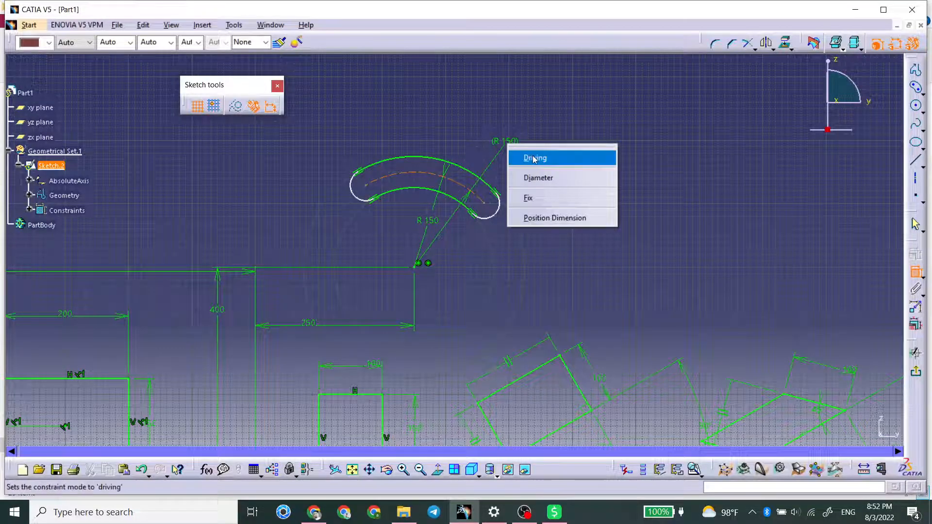
click(534, 159)
right_click(499, 138)
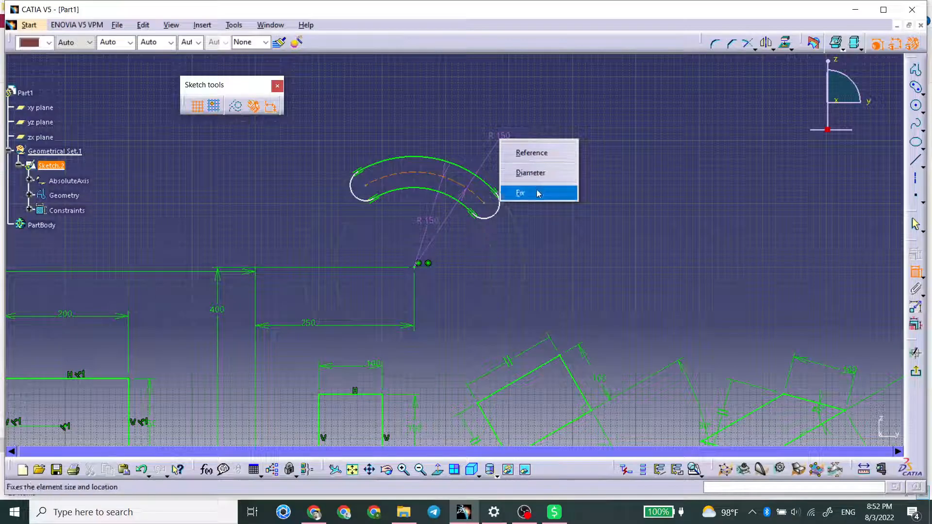
click(916, 273)
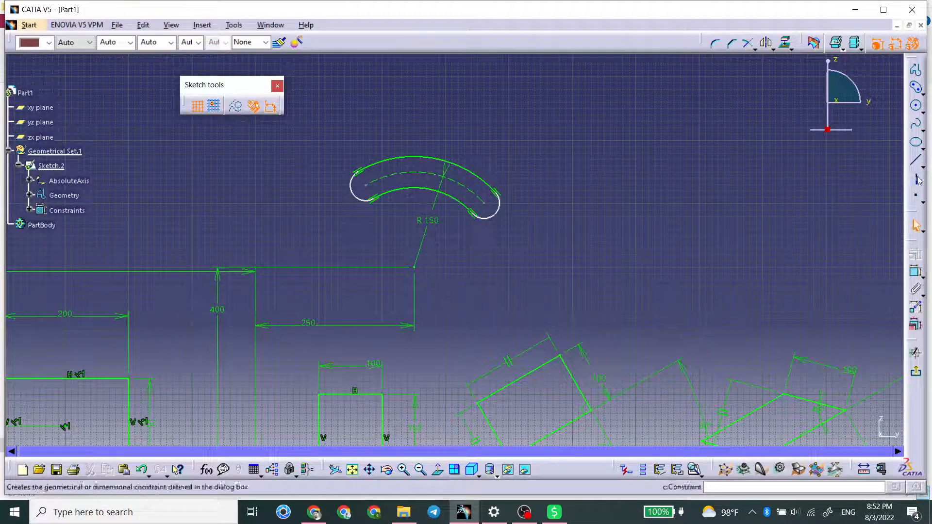
Draw two axis lines joining the curved hole's arc centre to the centre points of its right and left end arcs
click(916, 160)
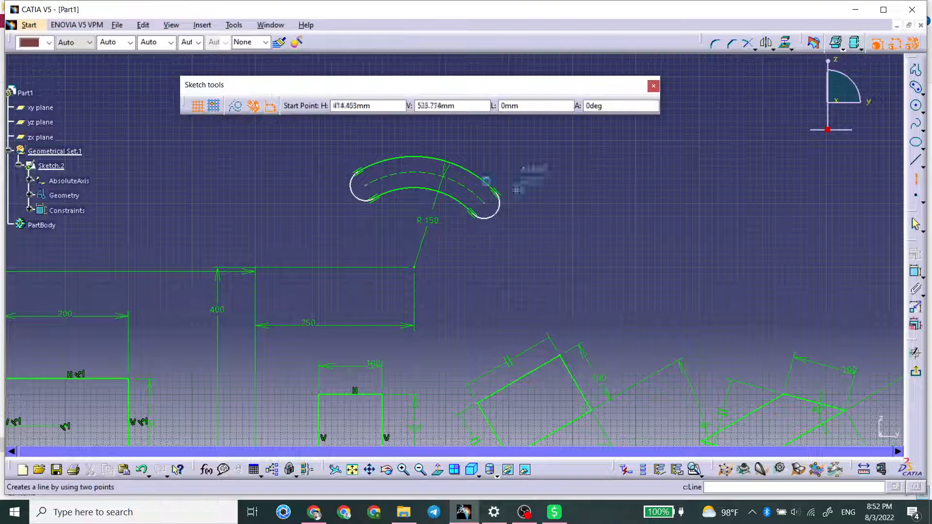
click(915, 179)
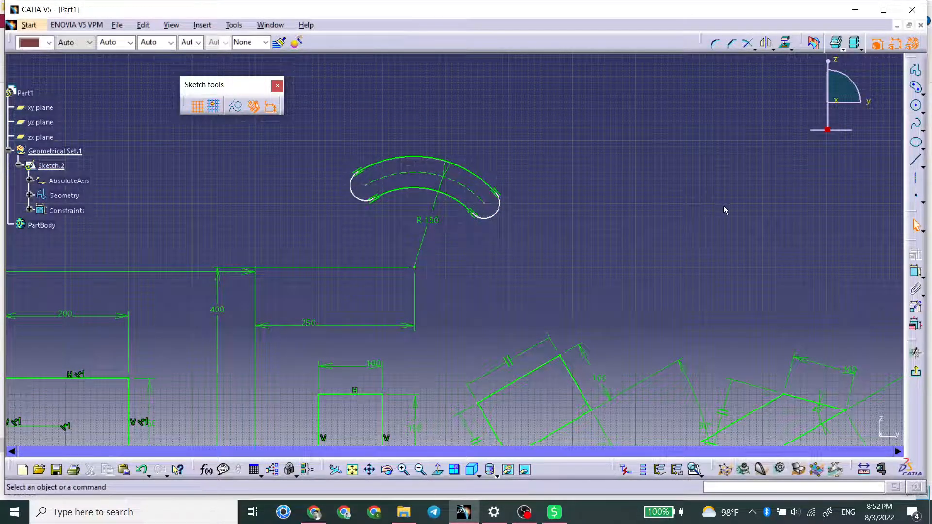
click(918, 180)
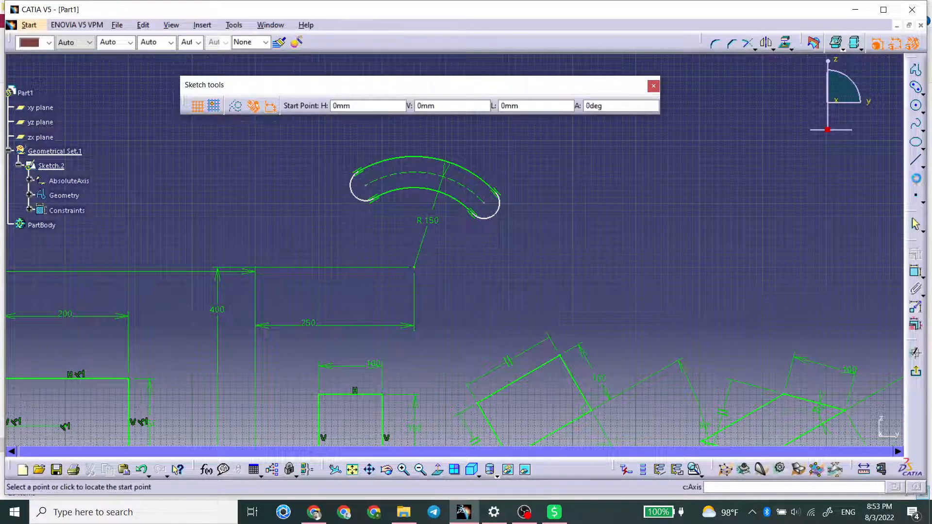
click(484, 203)
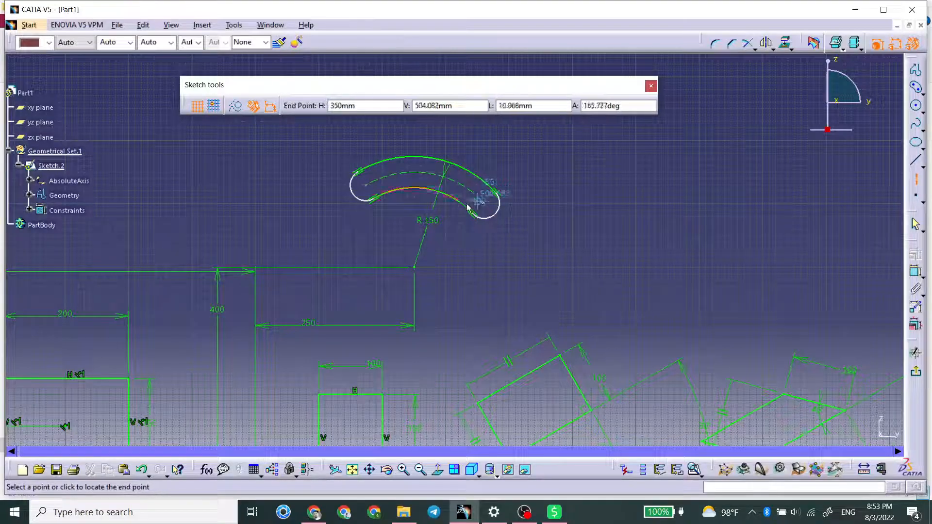
click(416, 263)
click(915, 180)
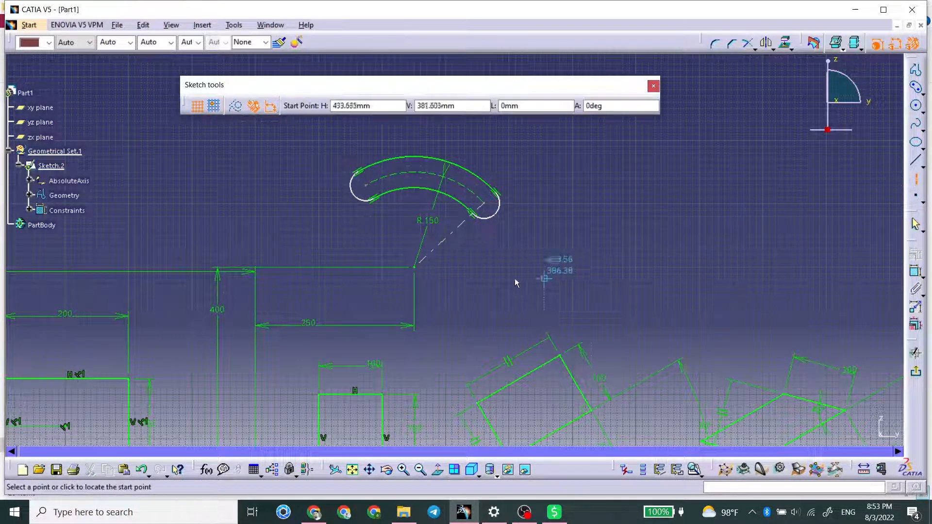
click(413, 266)
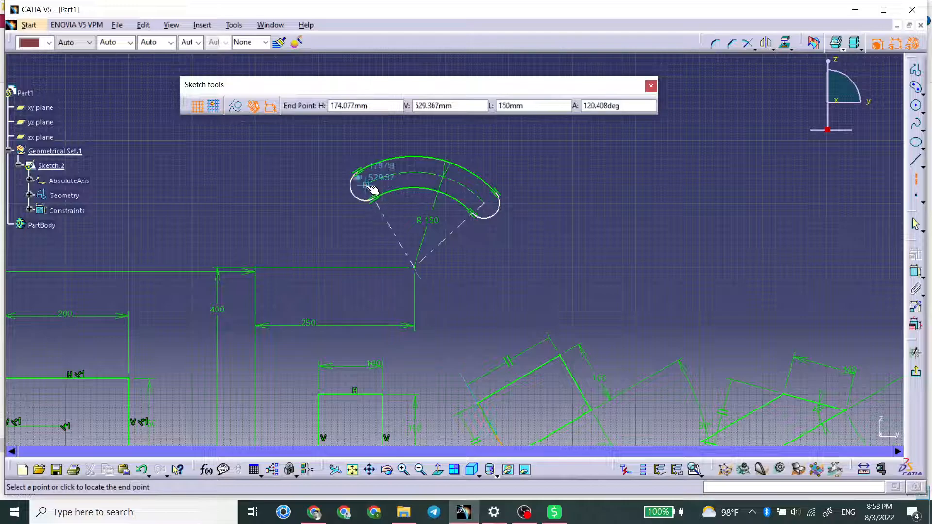
click(369, 188)
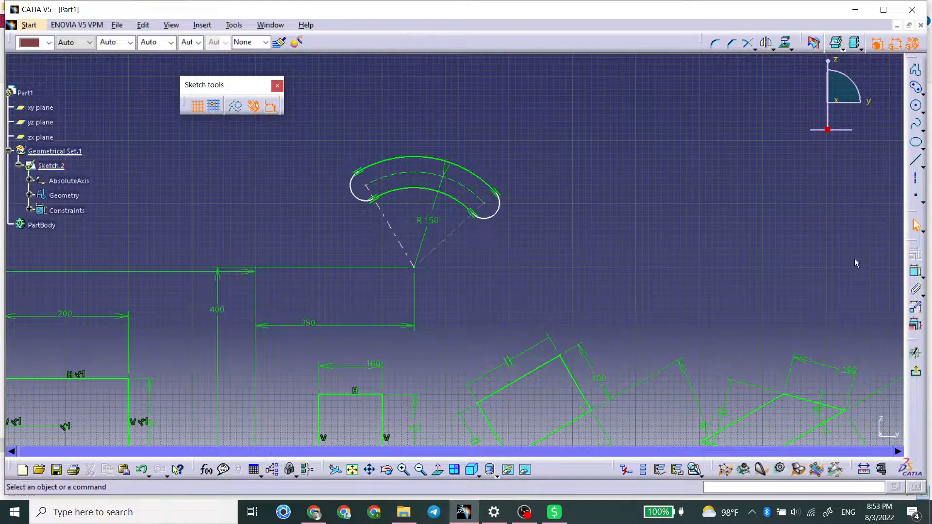
Dimension the angle between the curved hole's two axis lines and set it to 60 degrees
click(915, 272)
click(445, 249)
click(393, 229)
click(405, 225)
double_click(403, 218)
text(60)
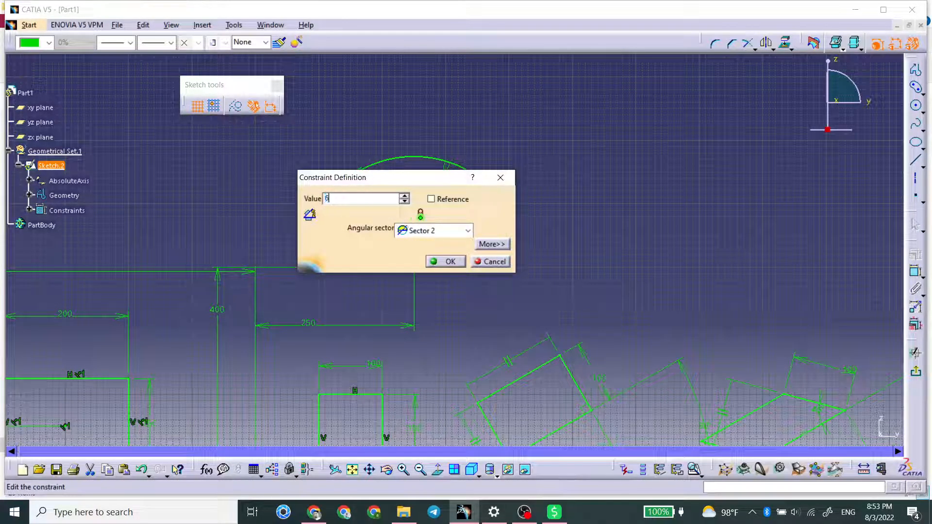
key(Return)
click(916, 273)
click(476, 194)
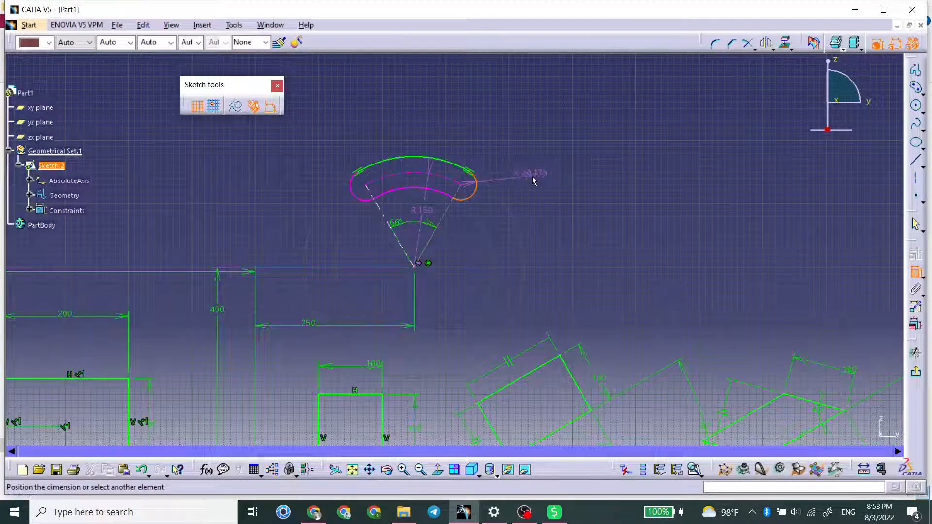
click(911, 270)
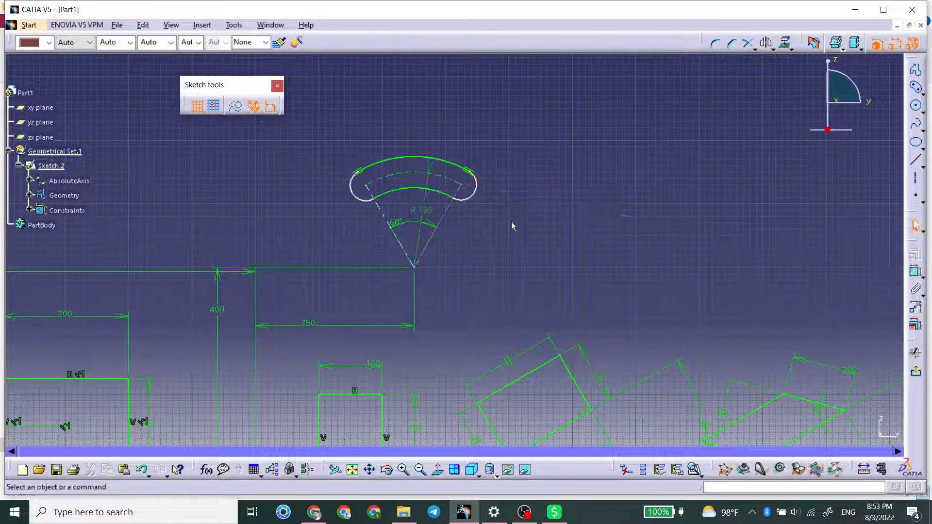
Constrain the axis line through the curved hole's right end to be horizontal
drag(426, 193, 434, 232)
click(445, 225)
right_click(449, 226)
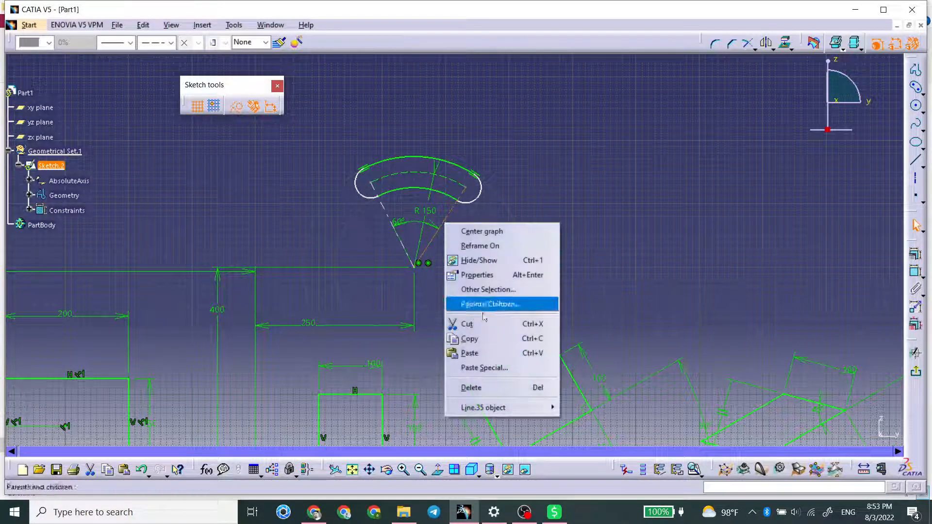
mouse_move(538, 408)
click(590, 443)
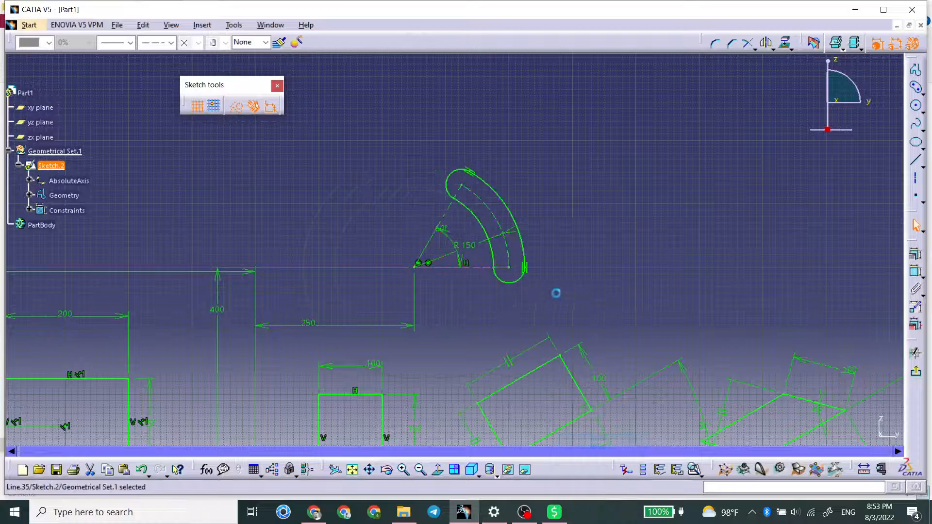
Draw a vertical keyhole profile on the vertical axis above the rectangles, with about 157 mm centre spacing and a large radius of about 80 mm
mouse_move(567, 247)
middle_down()
mouse_move(556, 161)
mouse_move(572, 187)
middle_up()
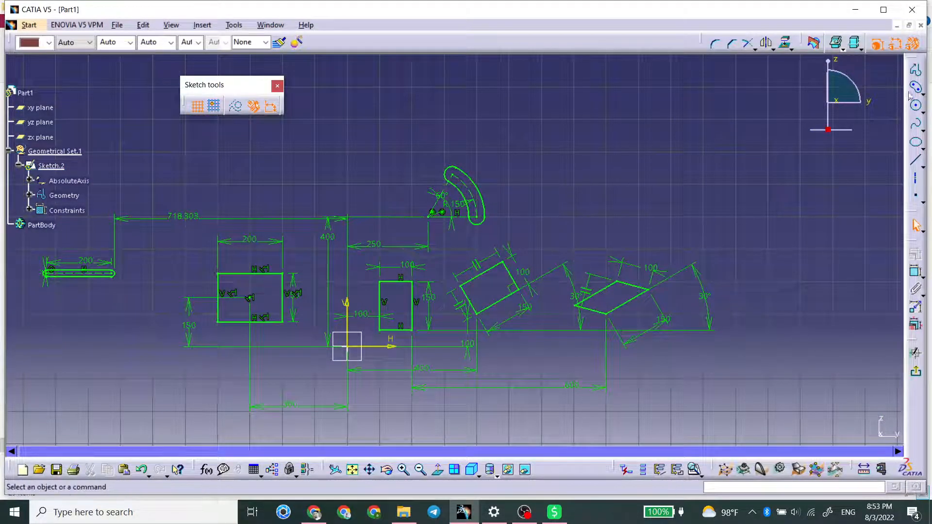
click(924, 95)
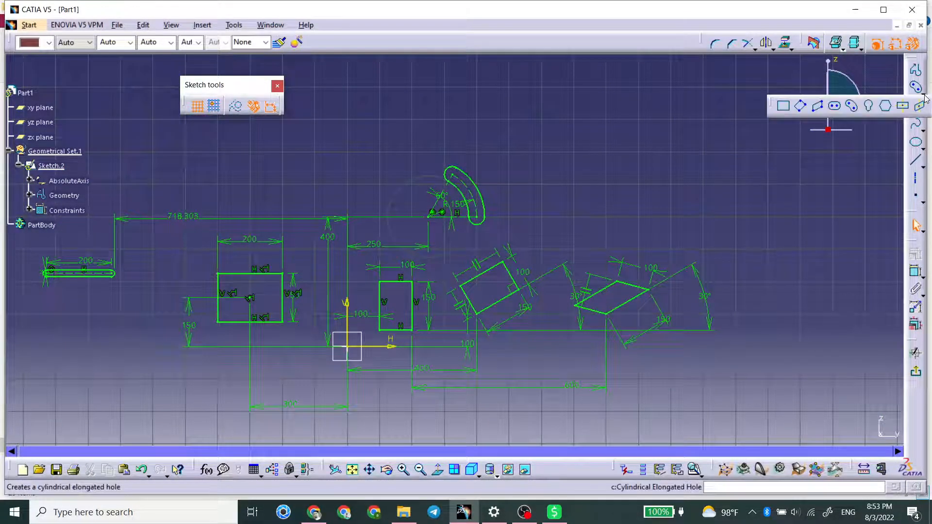
click(868, 105)
middle_drag(575, 165, 680, 243)
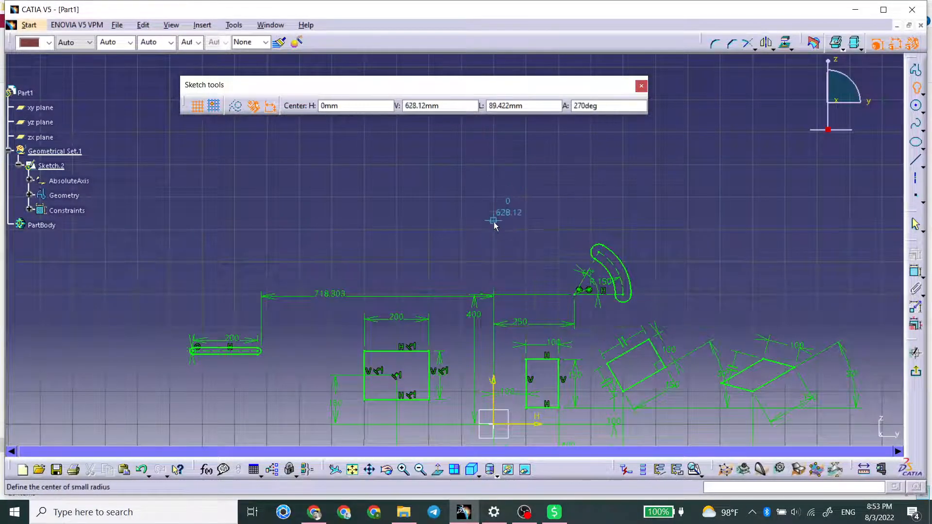
click(495, 243)
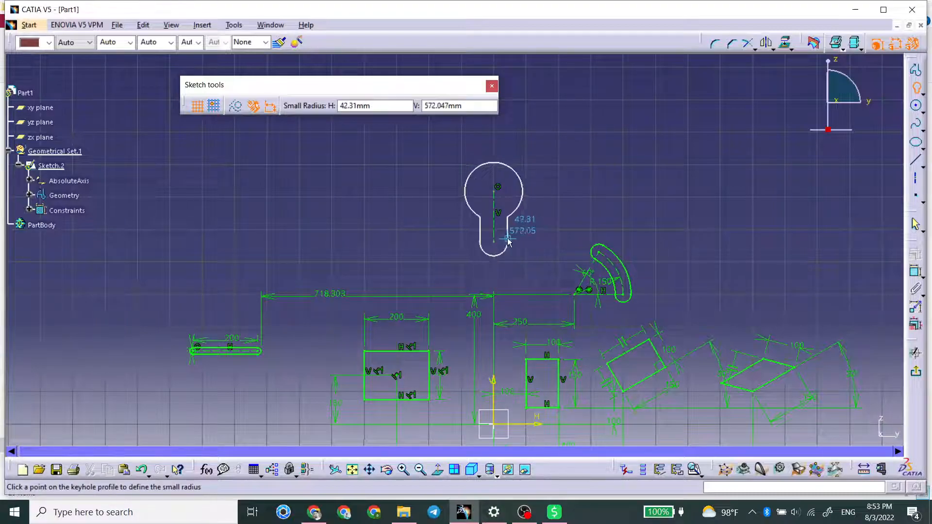
click(505, 249)
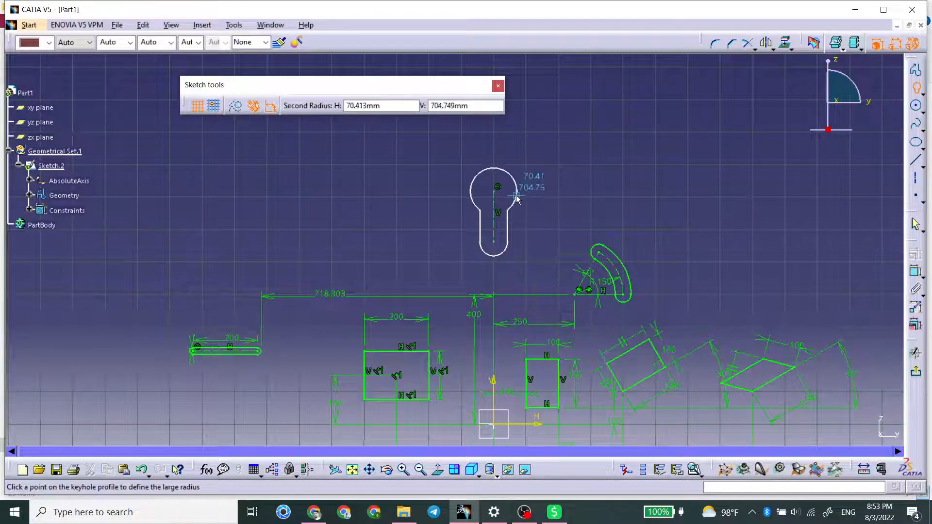
click(537, 193)
click(568, 219)
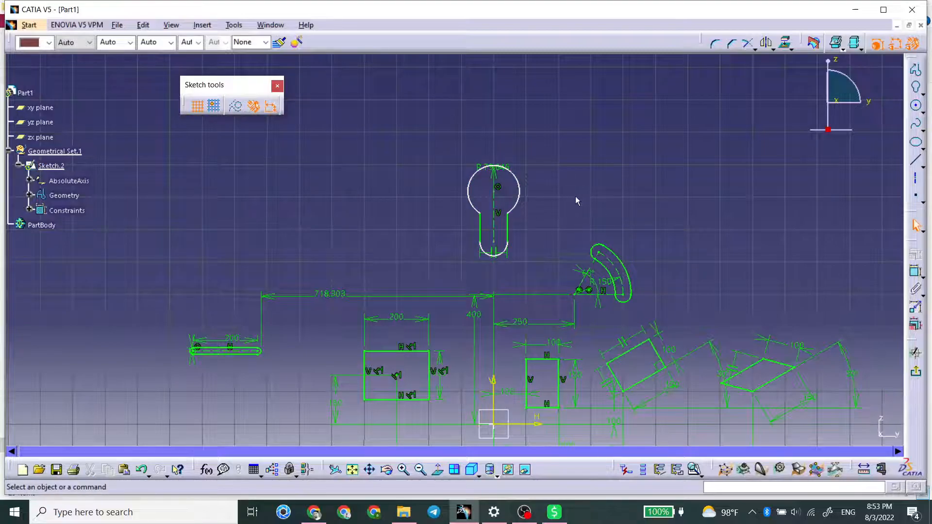
Dimension the radius of the keyhole's large arc and the length of its dashed centre line
click(915, 270)
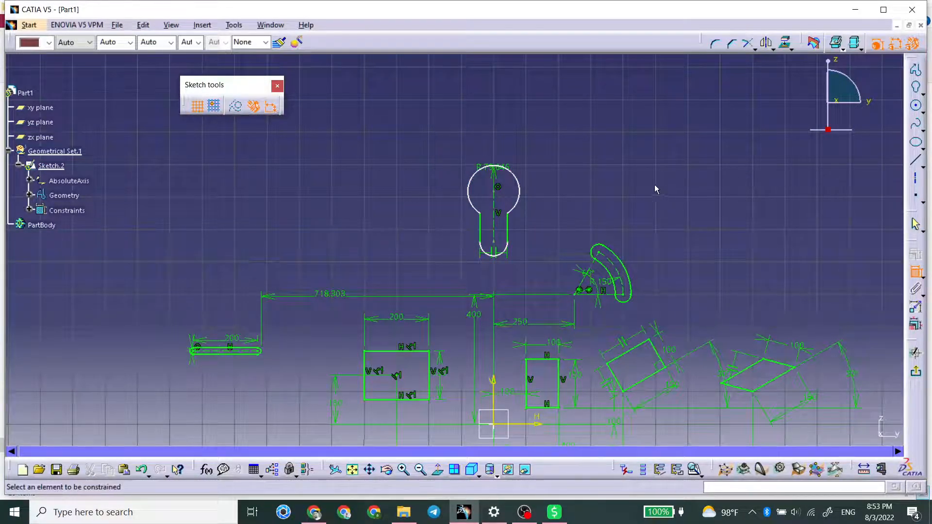
click(519, 181)
click(554, 153)
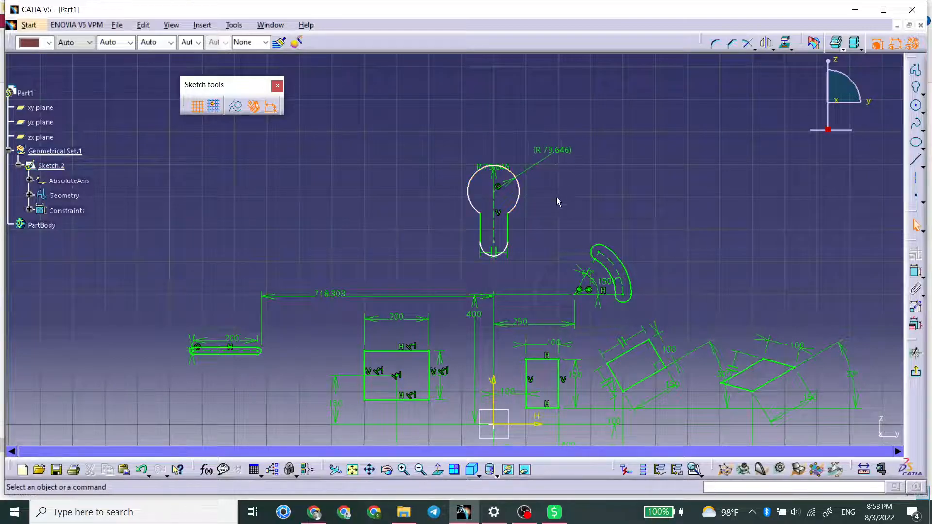
click(494, 224)
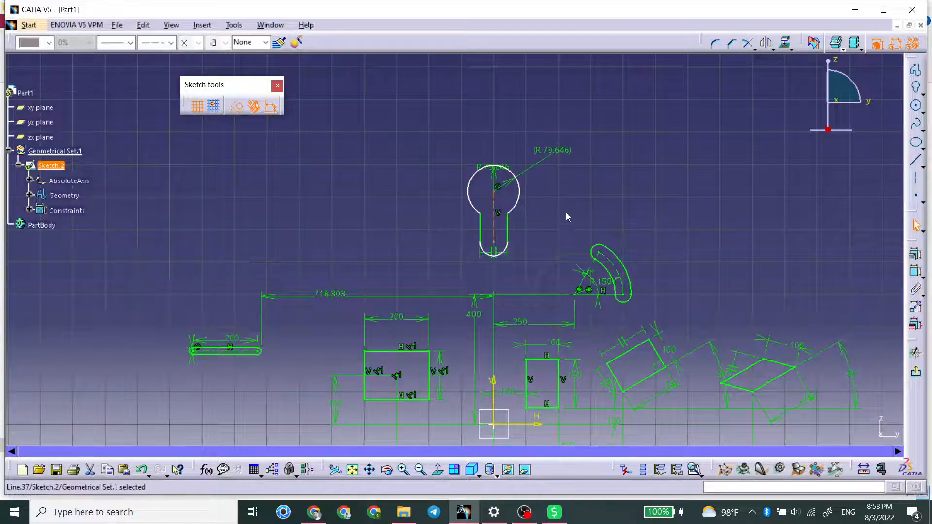
click(916, 273)
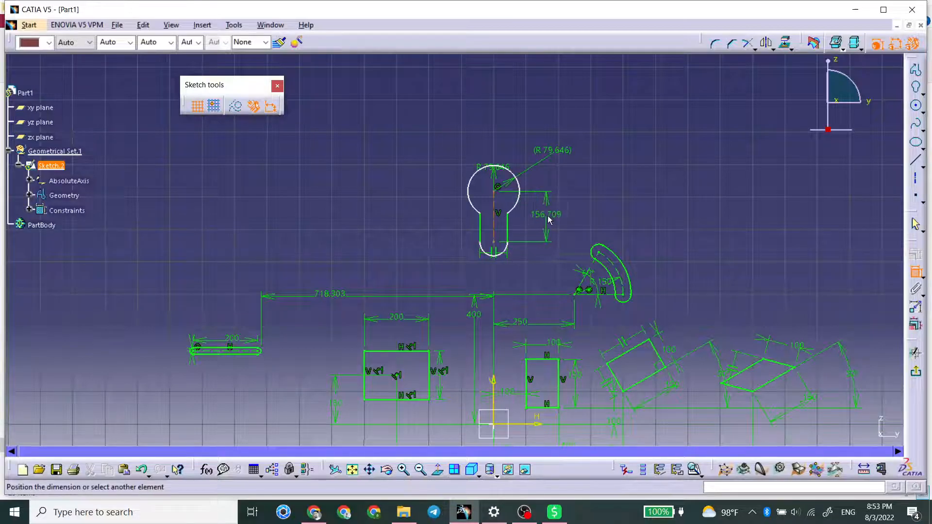
click(547, 215)
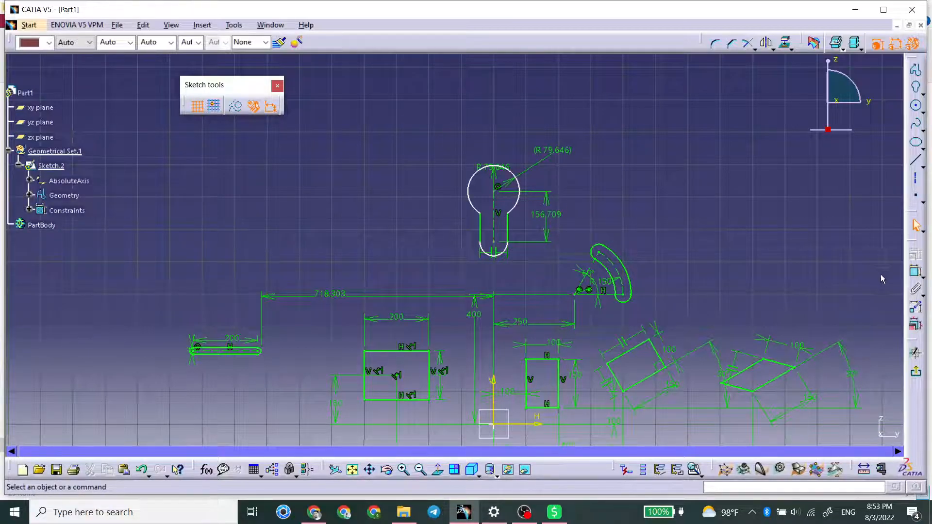
Dimension the height of the keyhole's small-arc centre point above the horizontal axis
click(915, 272)
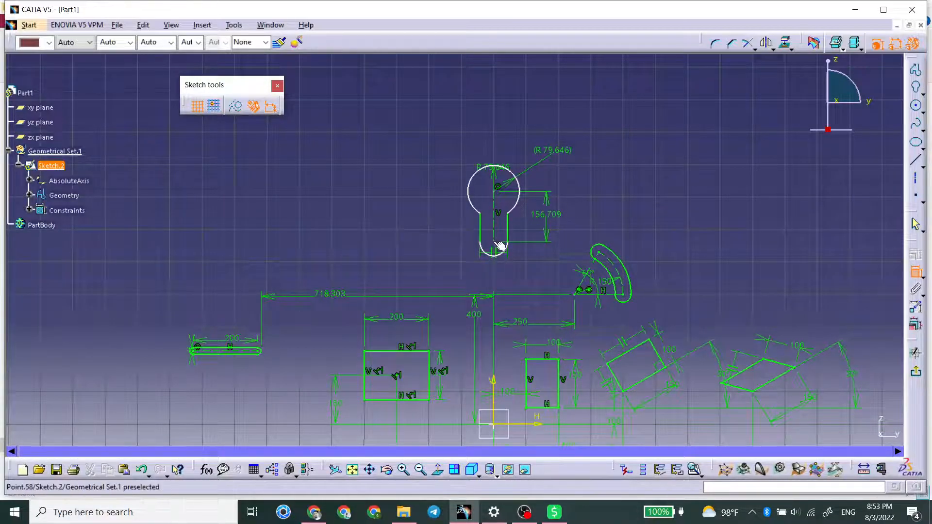
click(526, 424)
click(493, 241)
click(447, 268)
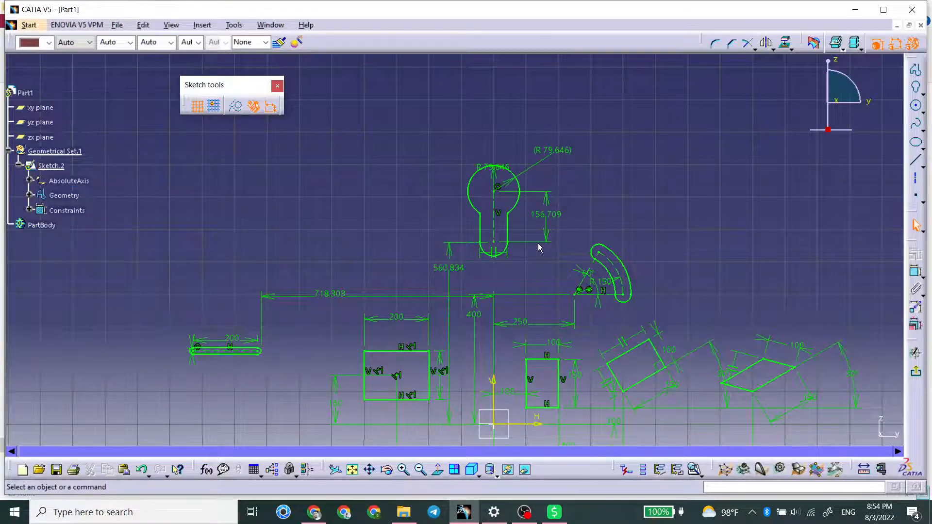
middle_drag(538, 244, 532, 255)
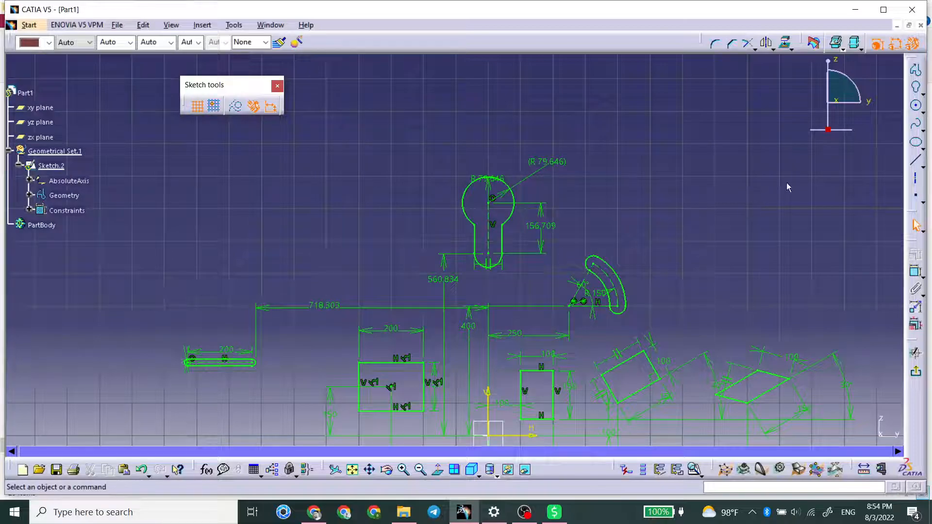
middle_drag(678, 187, 677, 188)
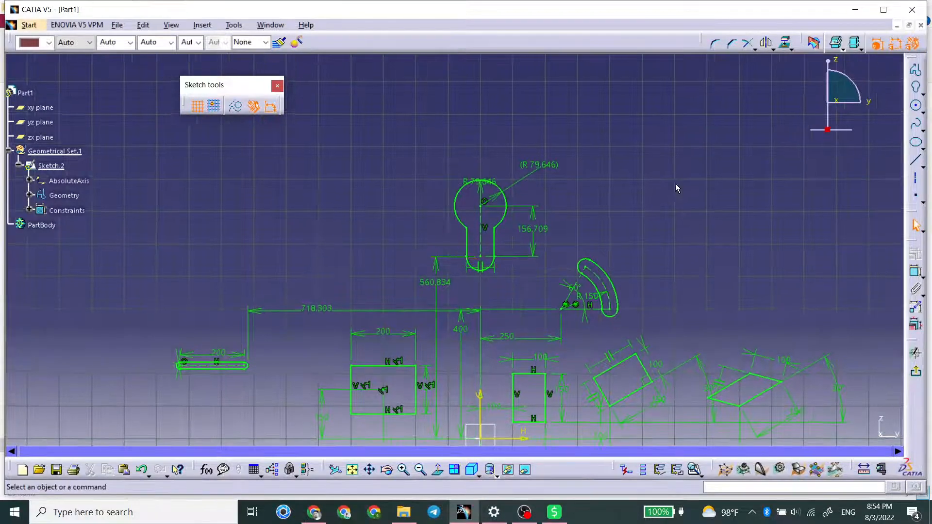
Draw a hexagon up and to the right of the curved hole, about 321 mm across flats, with its flat sides nearly vertical
mouse_move(615, 203)
middle_down()
mouse_move(603, 217)
mouse_move(609, 251)
mouse_move(601, 237)
middle_up()
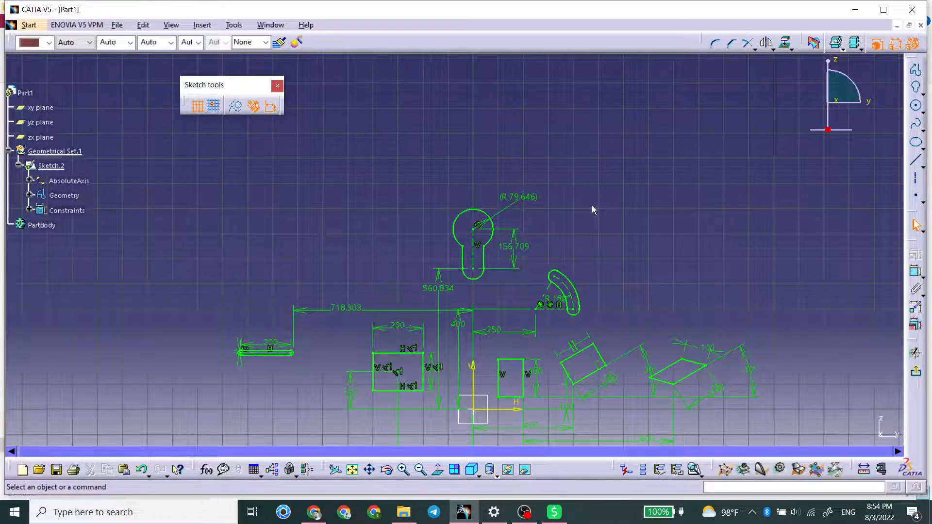
click(922, 94)
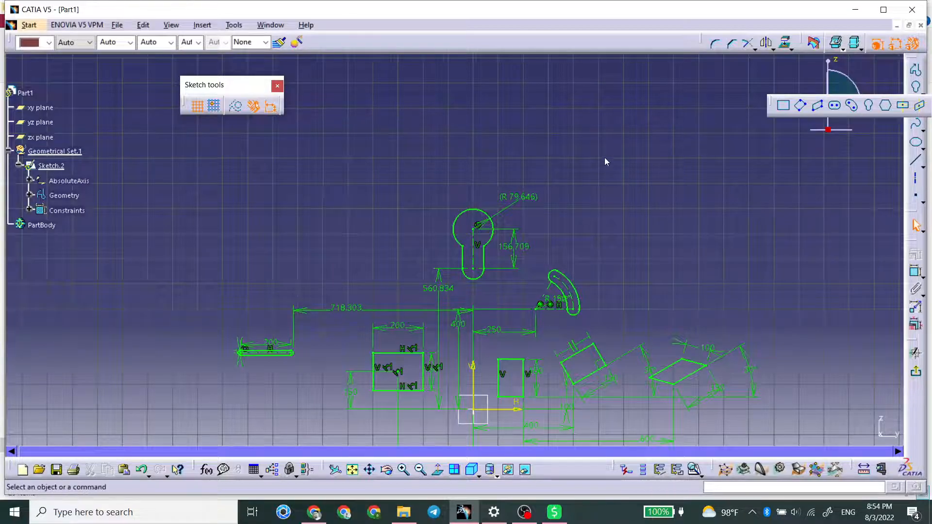
mouse_move(626, 187)
middle_down()
mouse_move(601, 133)
mouse_move(689, 146)
middle_up()
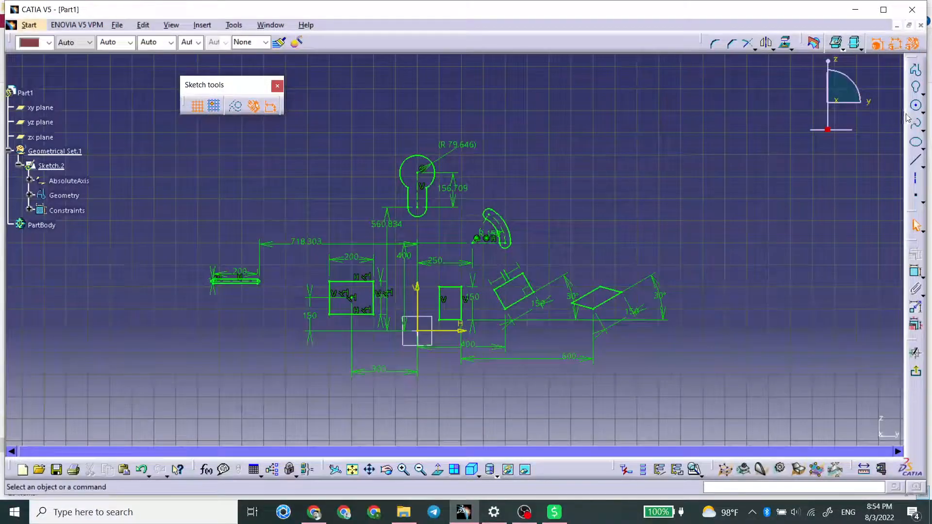
click(922, 94)
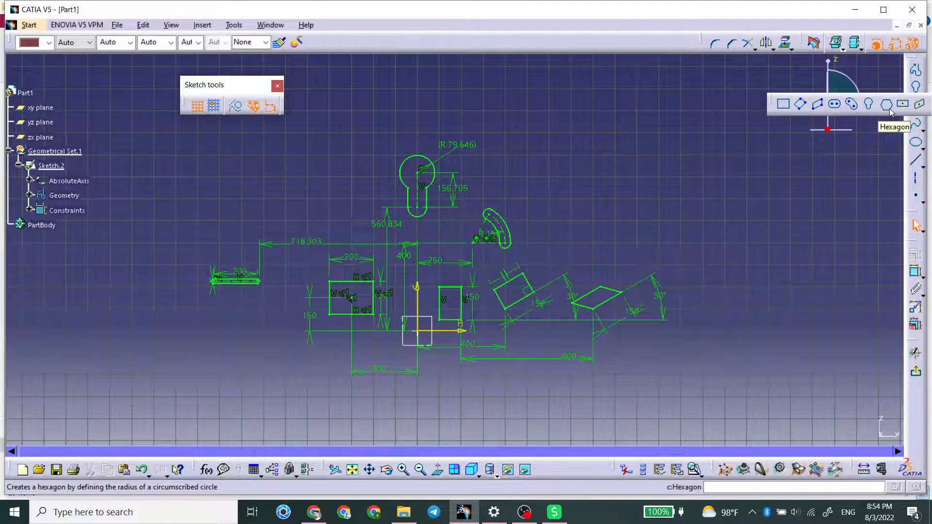
mouse_move(718, 82)
mouse_down()
mouse_move(285, 309)
mouse_move(545, 170)
mouse_move(608, 177)
mouse_up()
middle_drag(590, 239, 524, 276)
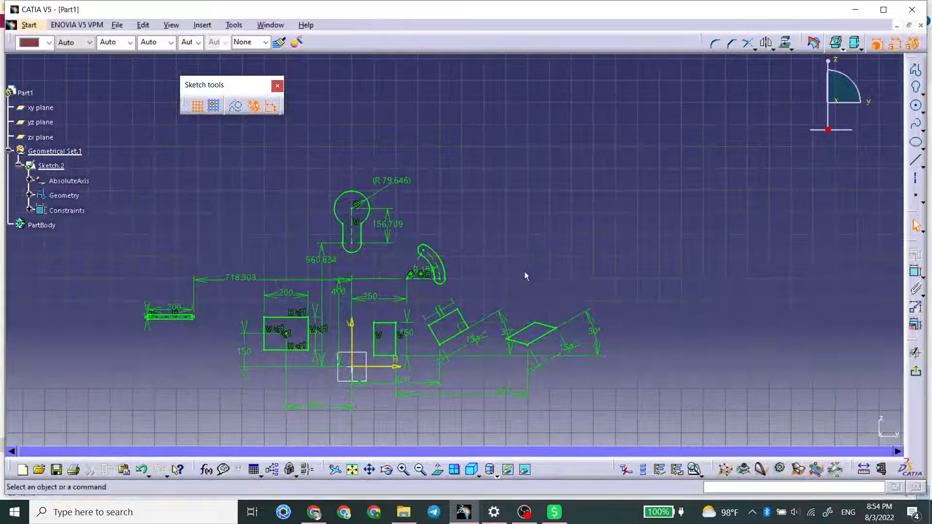
click(922, 94)
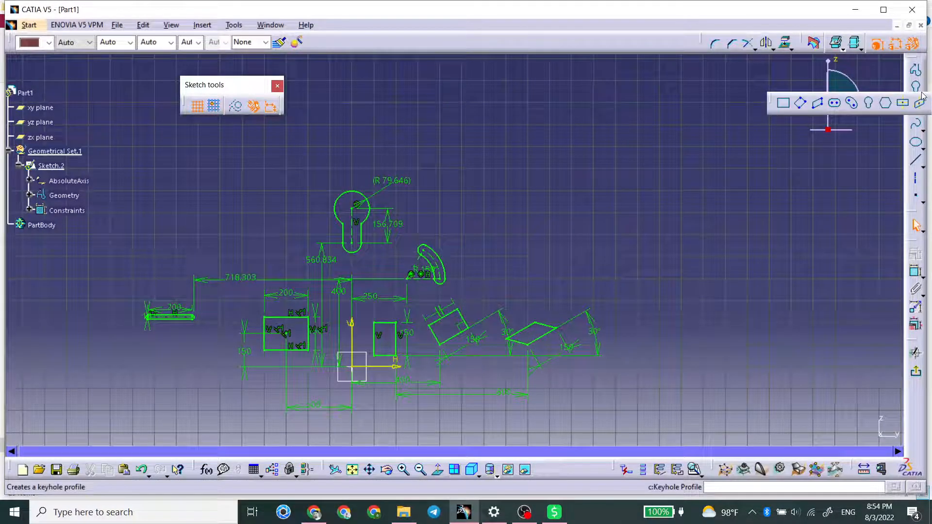
click(885, 104)
click(532, 223)
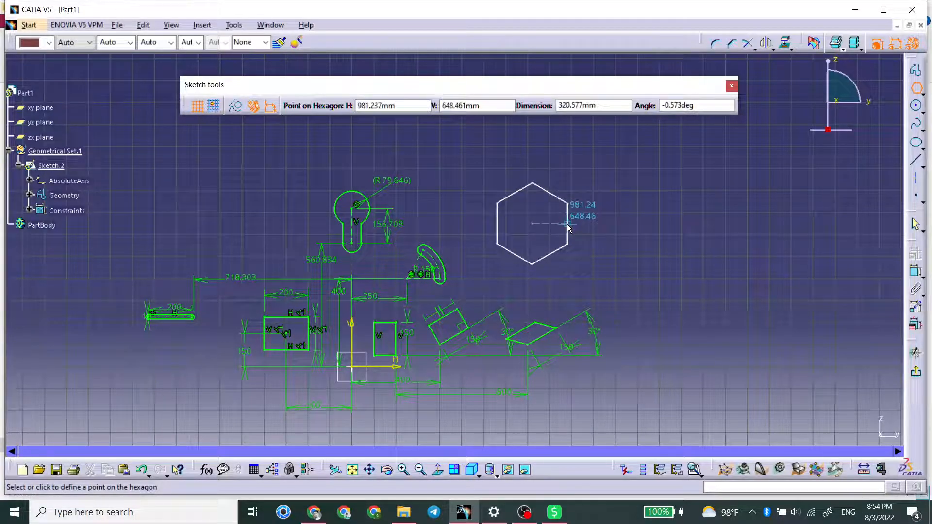
click(569, 226)
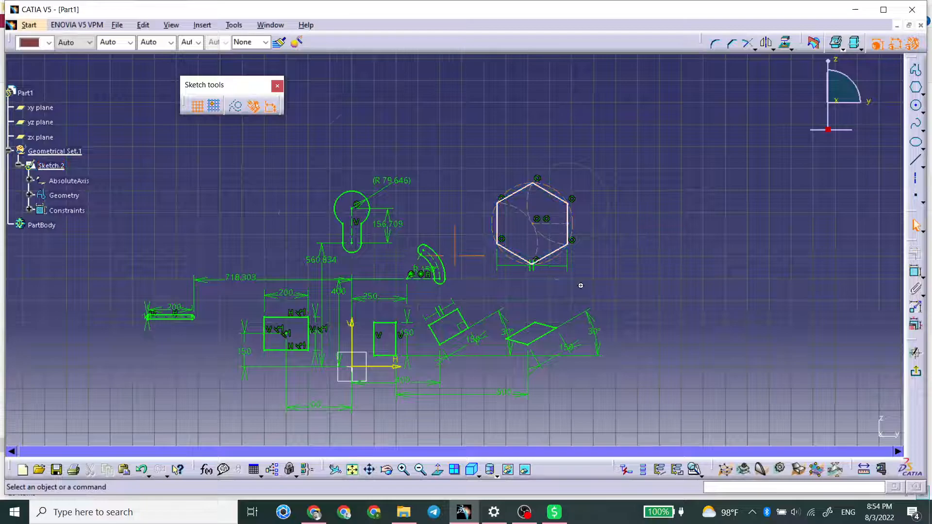
Move the hexagon slightly upward and fix its centre point in place
middle_drag(579, 283, 593, 219)
mouse_move(661, 195)
middle_down()
mouse_move(570, 222)
mouse_move(559, 235)
middle_up()
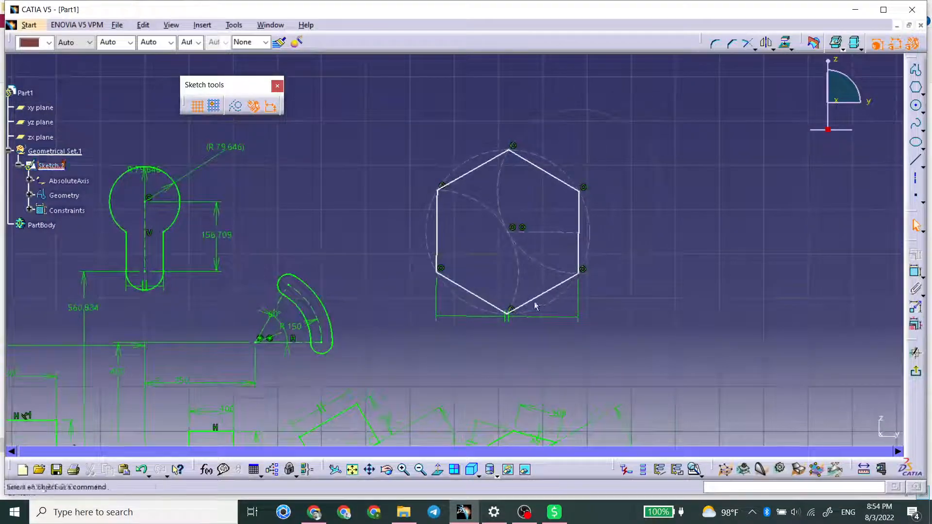
drag(538, 295, 541, 270)
click(648, 239)
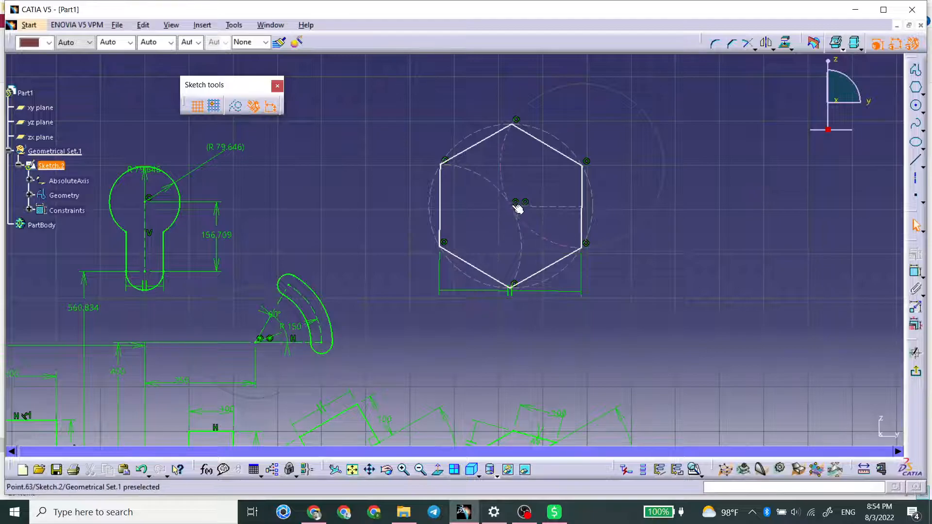
click(516, 210)
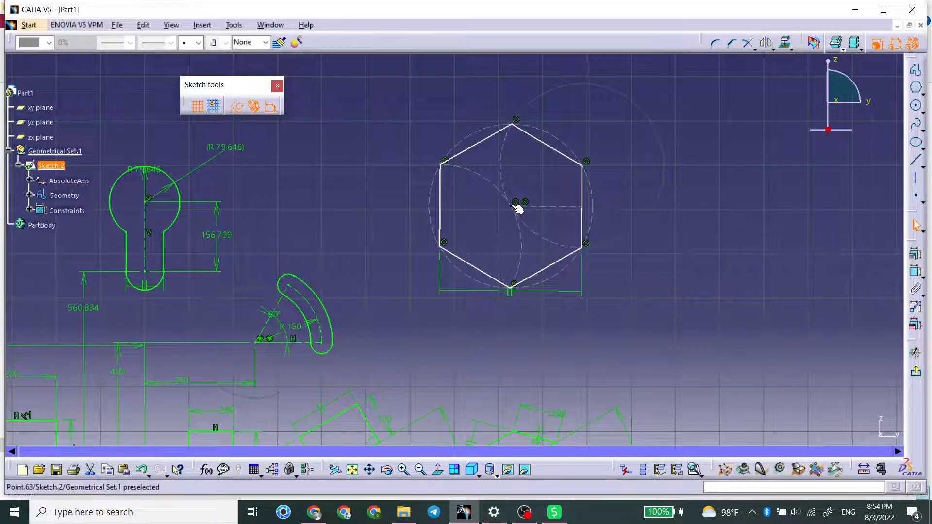
right_click(513, 208)
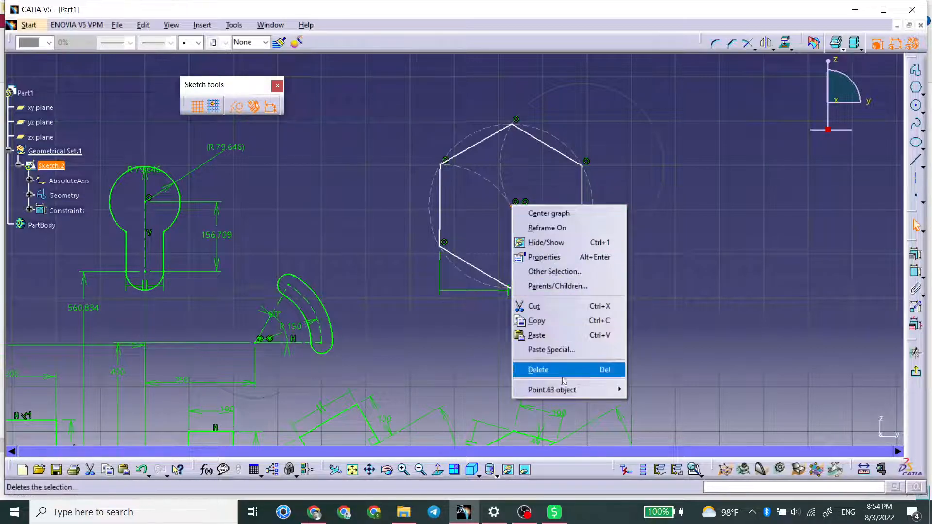
mouse_move(568, 389)
click(655, 410)
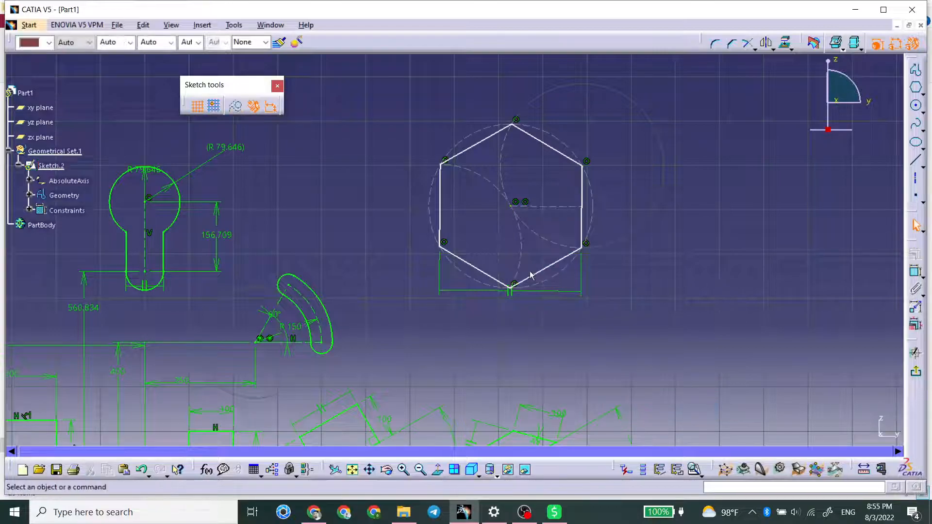
Rotate the hexagon onto a bottom side constrained as horizontal, and enlarge the hexagon slightly
drag(539, 266, 519, 289)
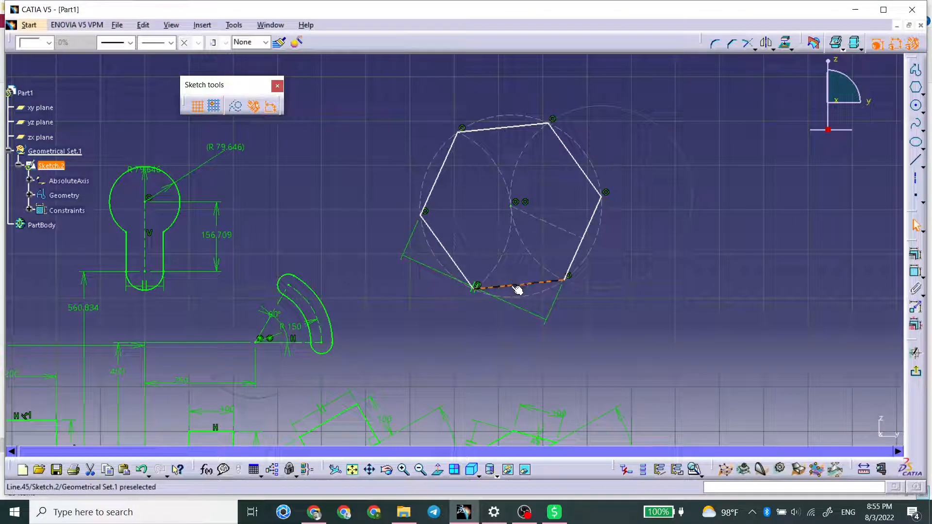
right_click(518, 290)
mouse_move(568, 470)
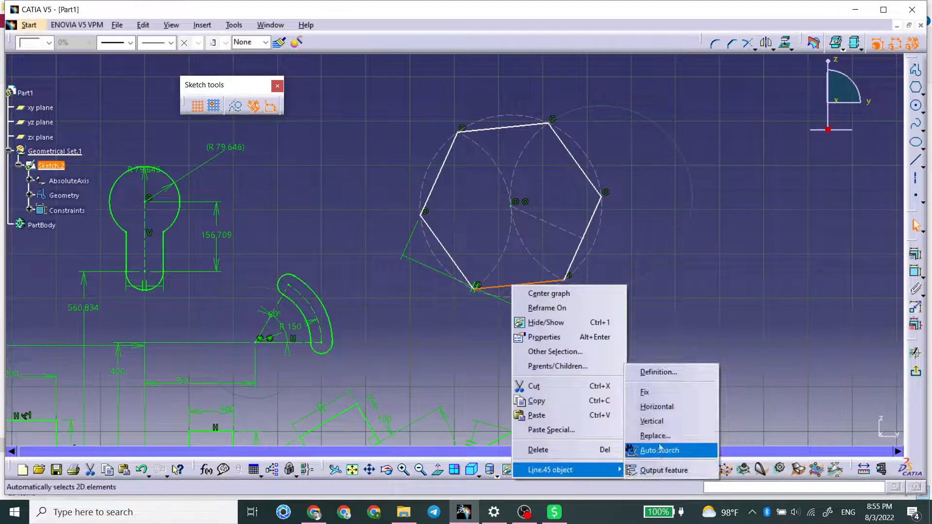
click(658, 407)
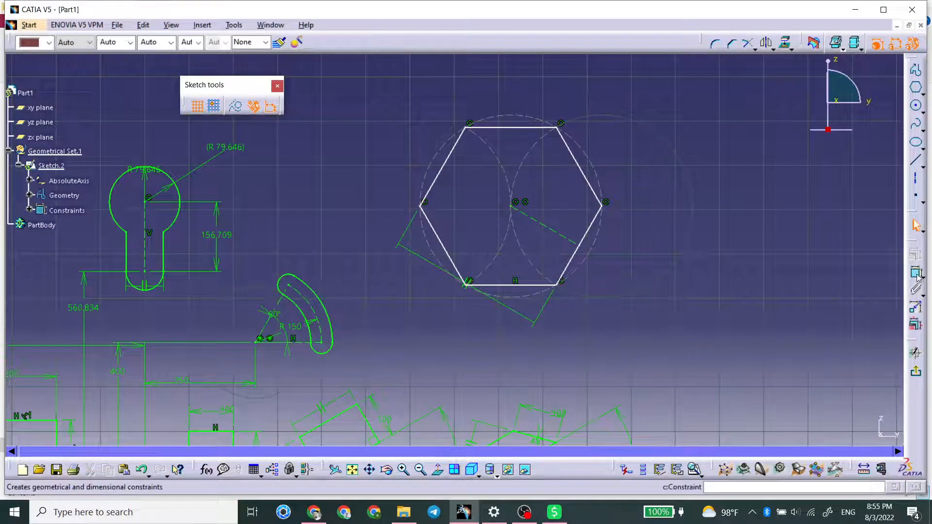
mouse_move(591, 259)
mouse_down()
mouse_move(553, 235)
mouse_move(594, 251)
mouse_up()
click(669, 246)
click(917, 274)
click(439, 240)
click(597, 193)
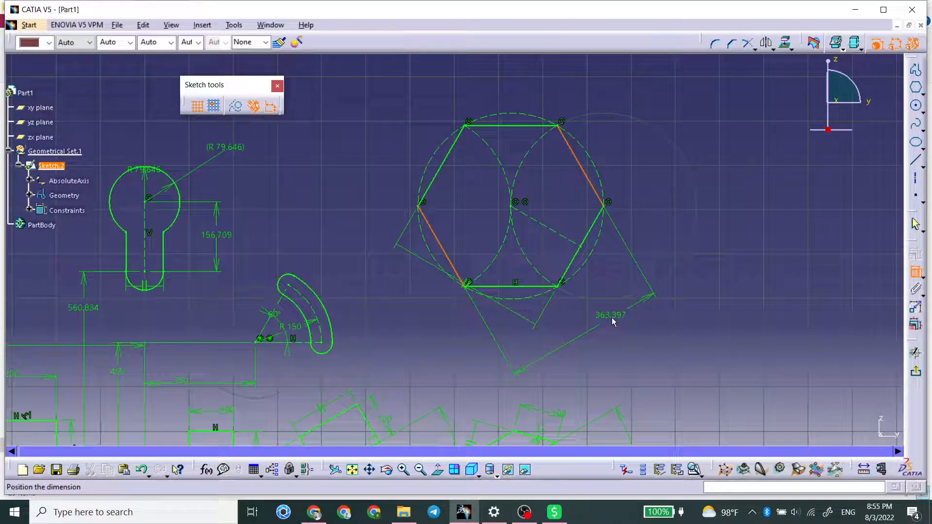
Dimension the diameter of the dashed circle circumscribing the hexagon
click(867, 270)
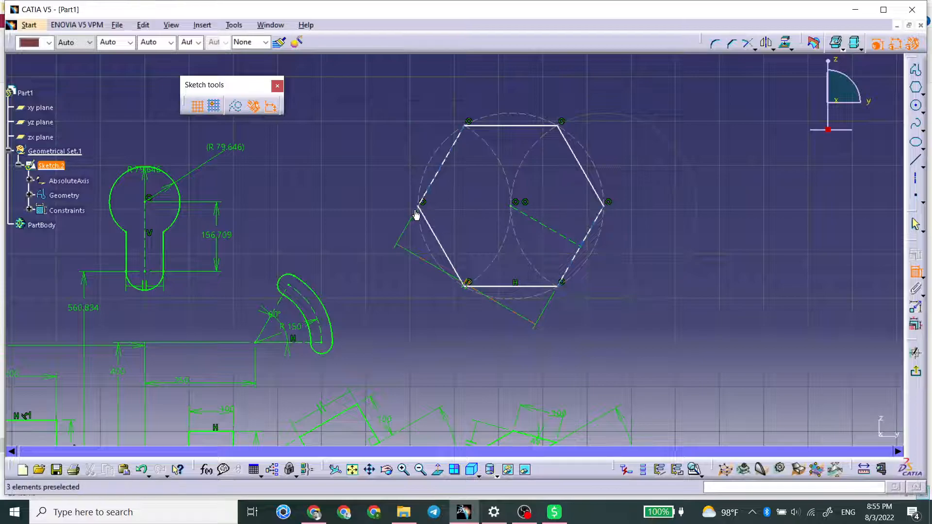
click(601, 175)
click(669, 164)
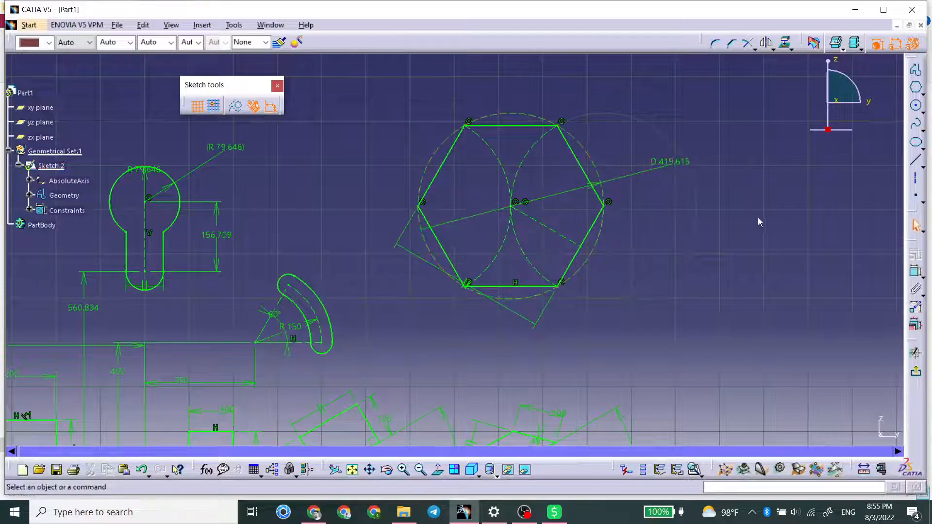
click(915, 272)
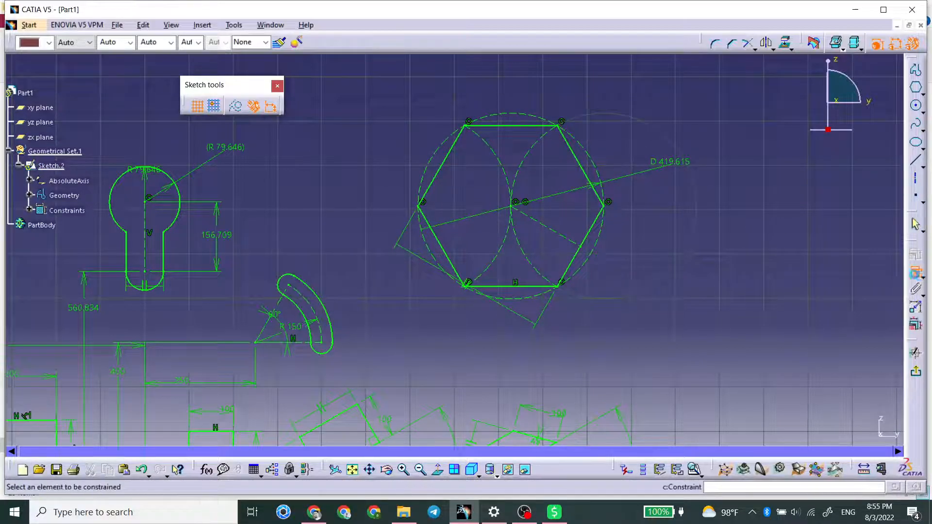
click(590, 183)
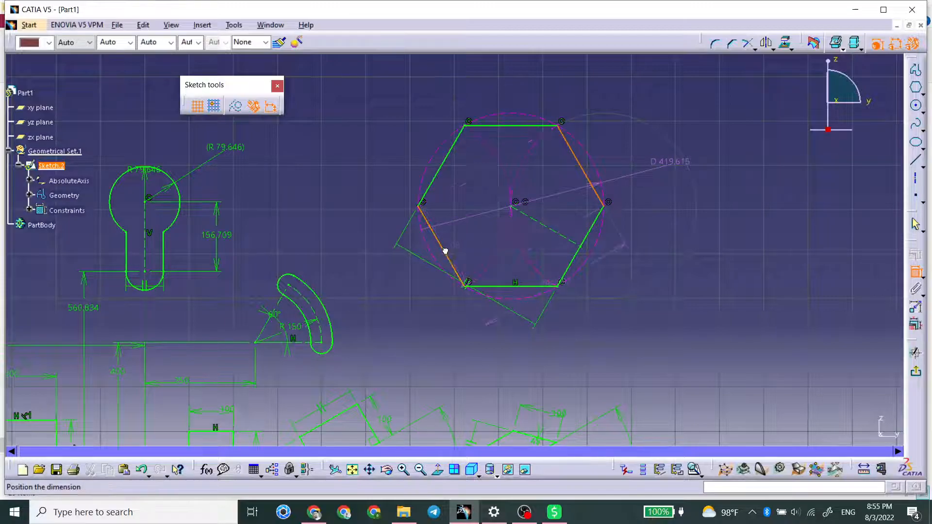
key(Escape)
Set the diameter of the hexagon's circumscribed circle to 400 mm
click(668, 163)
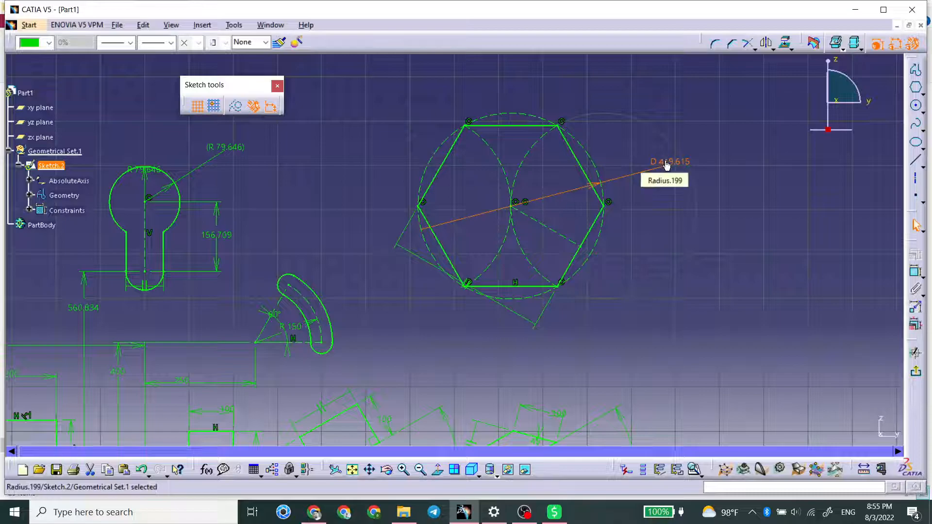
double_click(667, 165)
text(400mm)
key(Return)
mouse_move(537, 319)
middle_down()
mouse_move(551, 281)
mouse_move(551, 341)
mouse_move(596, 294)
mouse_move(633, 286)
middle_up()
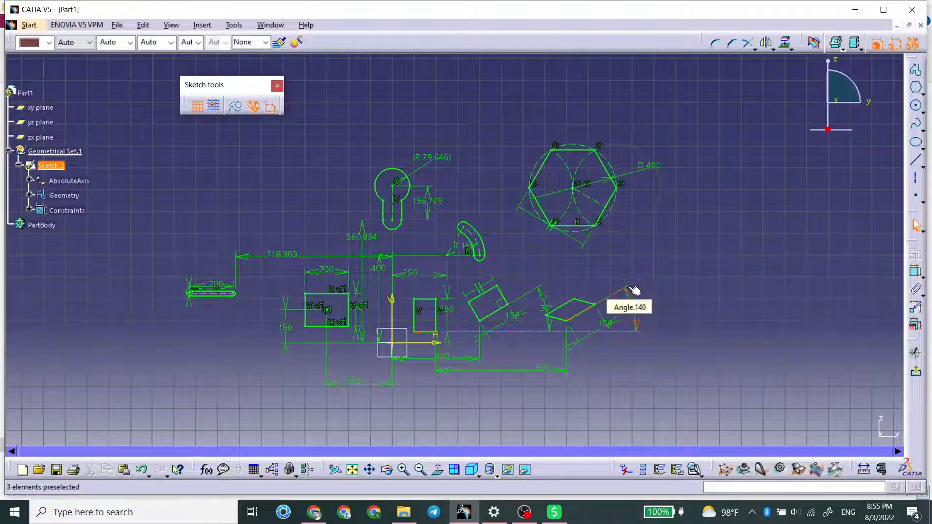
click(923, 94)
click(853, 200)
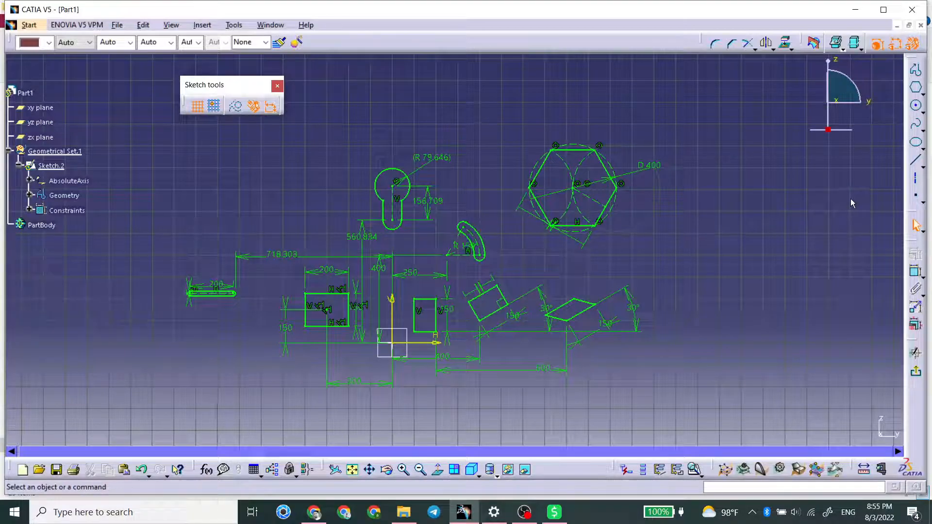